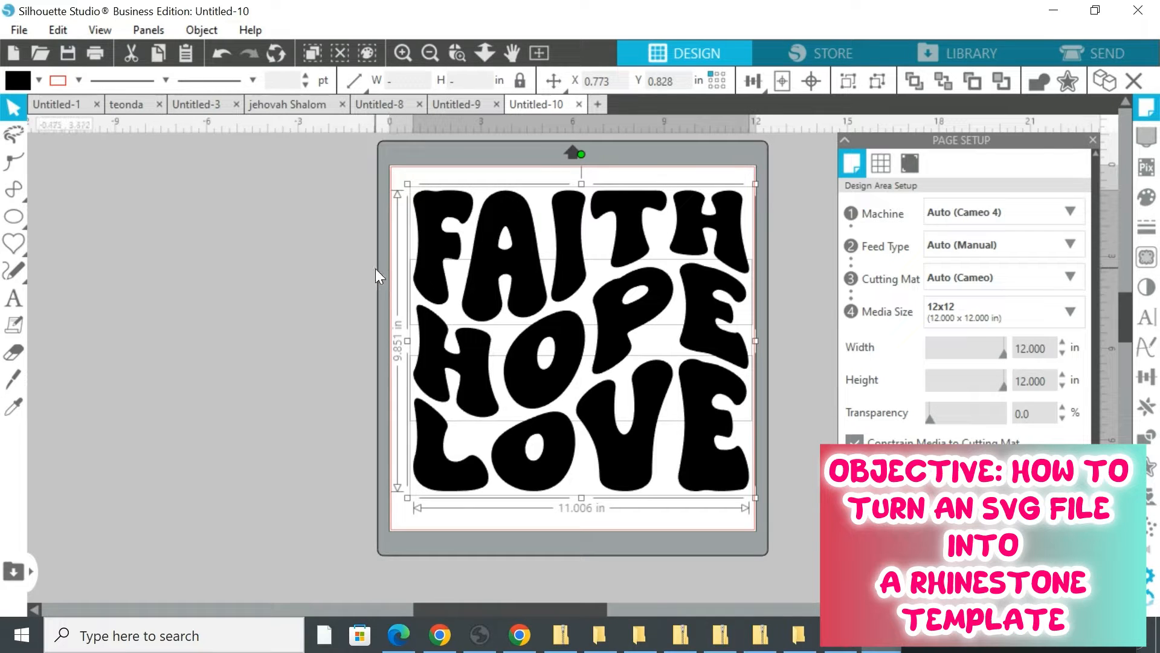
Select the whole FAITH HOPE LOVE design and nudge its position slightly on the cutting mat
left_click(249, 229)
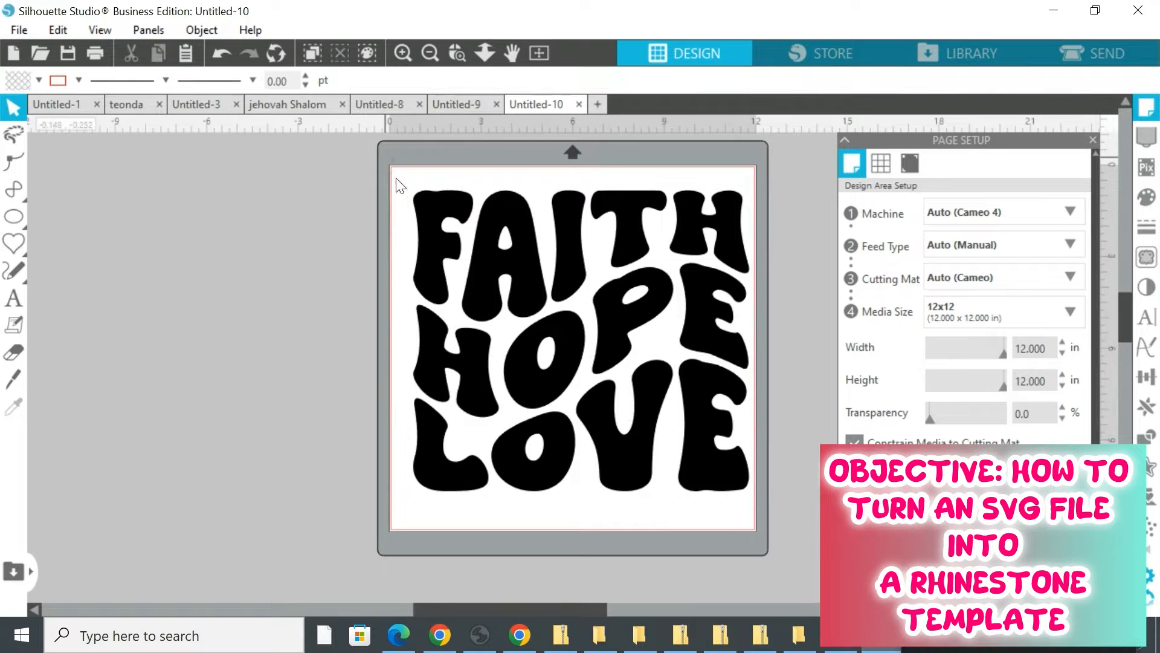
left_click_drag(398, 185, 750, 516)
mouse_move(647, 301)
left_mouse_down()
mouse_move(629, 284)
mouse_move(636, 291)
left_mouse_up()
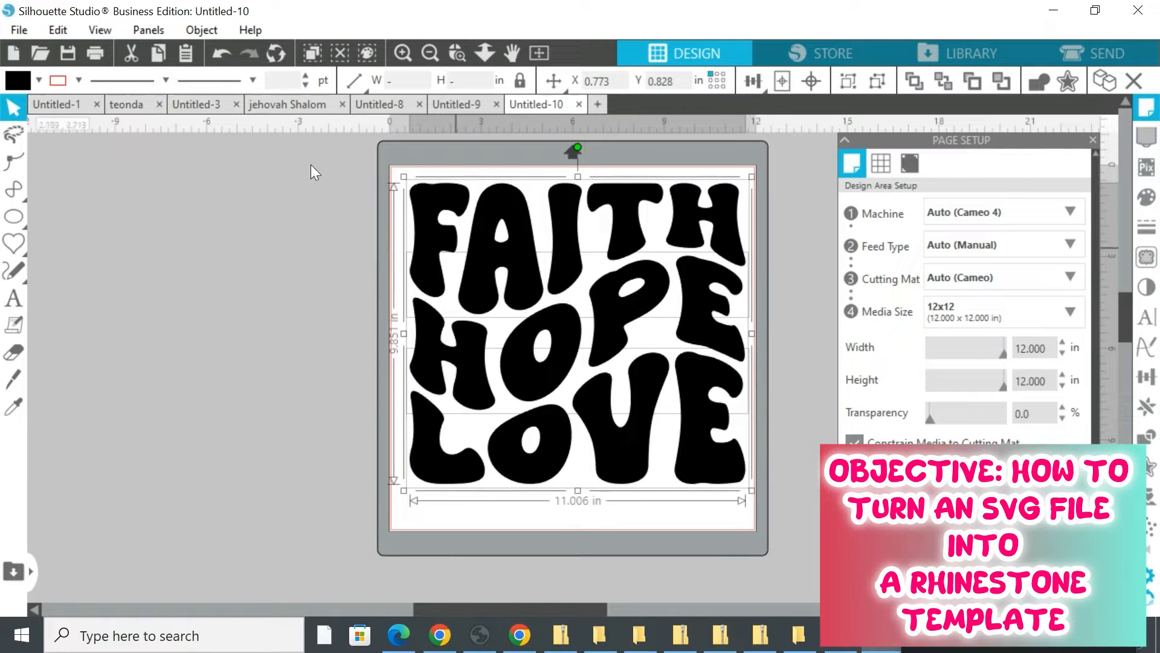
left_click_drag(295, 149, 502, 190)
left_click(104, 210)
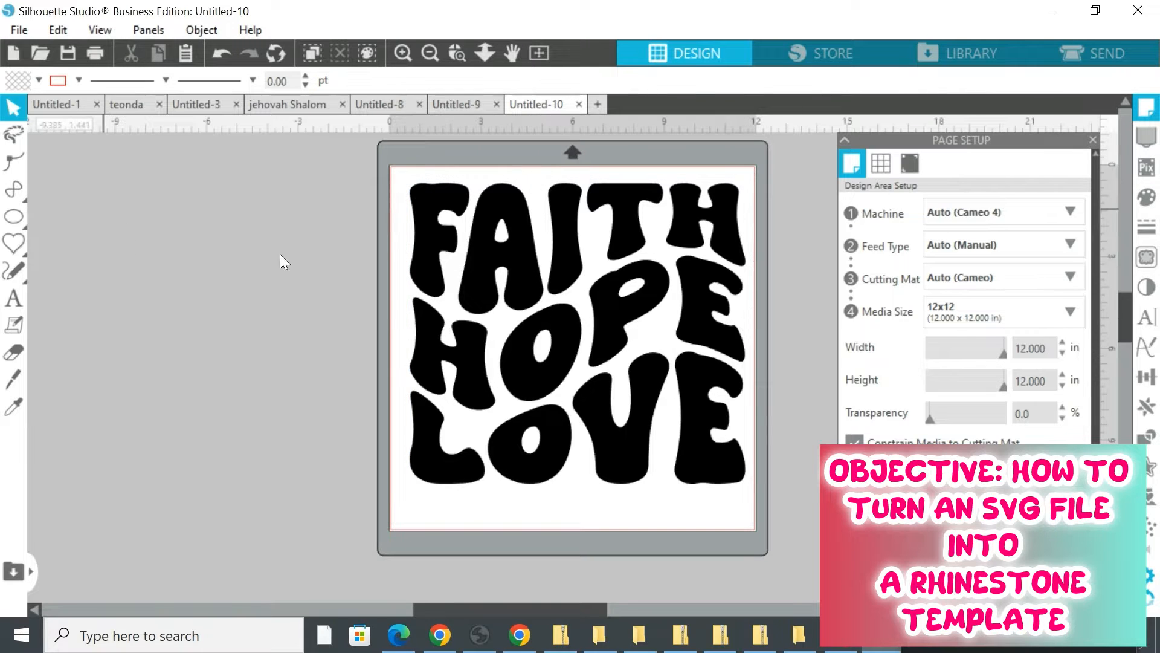
left_click_drag(280, 254, 324, 427)
left_click_drag(346, 165, 767, 518)
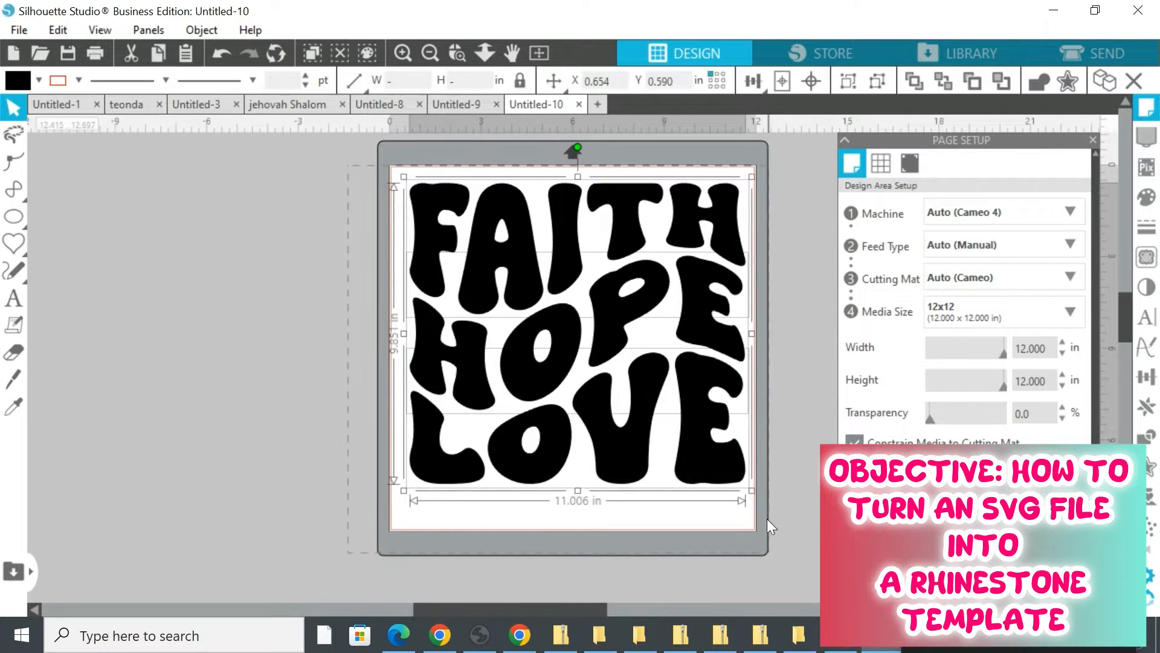
mouse_move(623, 293)
left_mouse_down()
mouse_move(623, 310)
mouse_move(635, 303)
left_mouse_up()
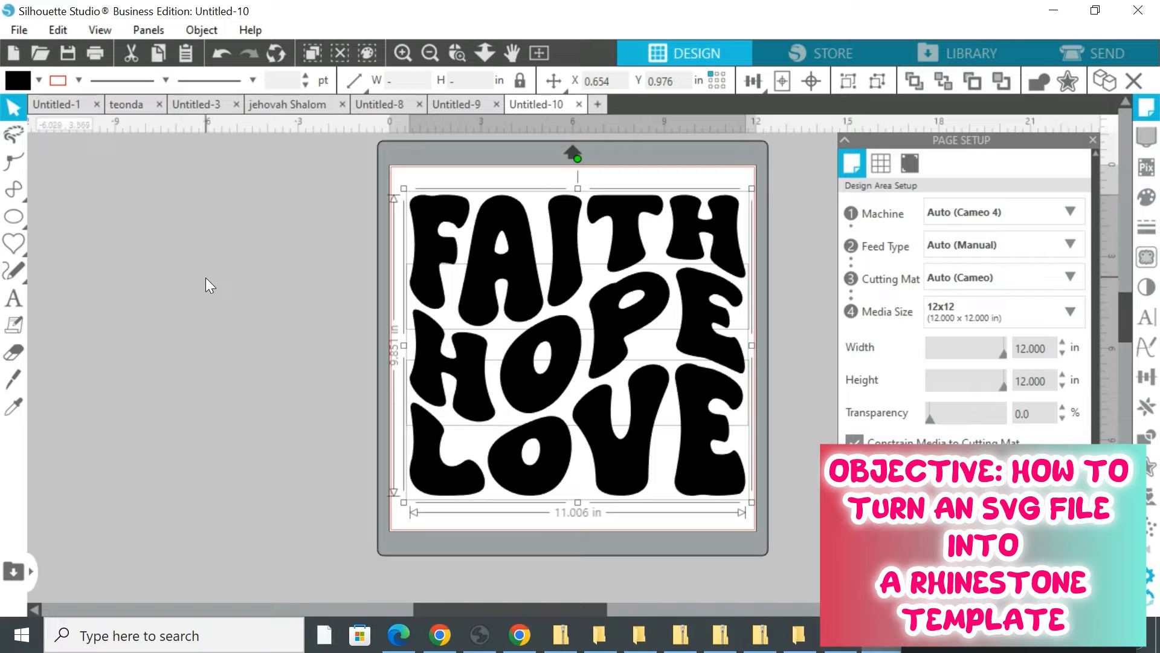
left_click(273, 300)
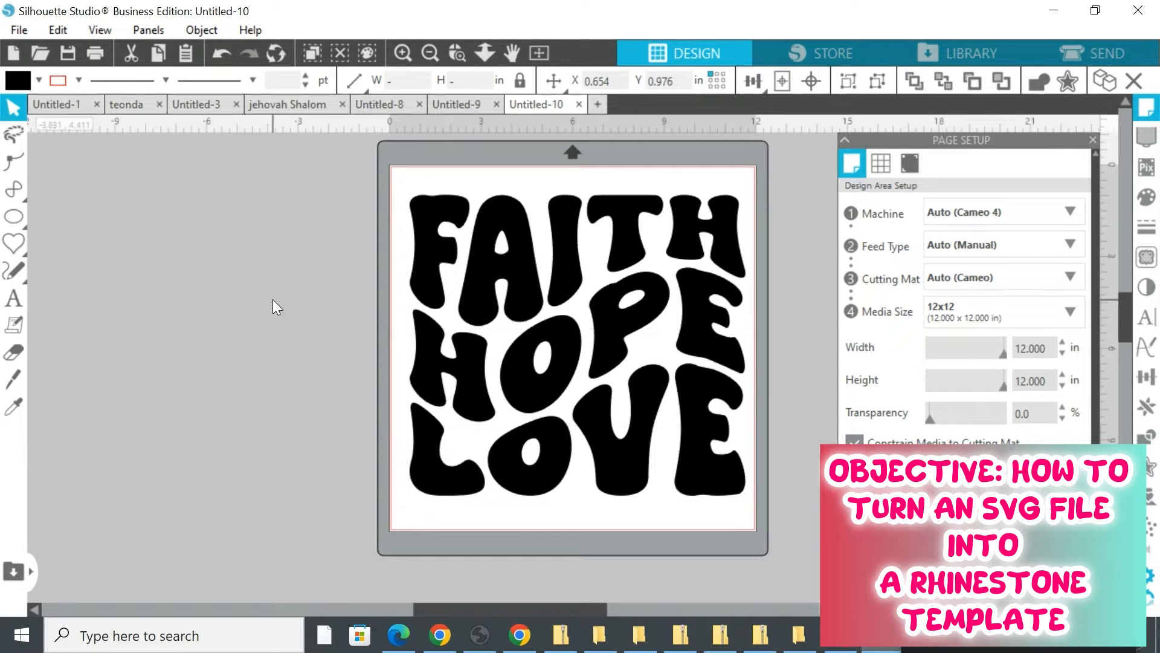
Fill the HOPE word with green
left_click(464, 379)
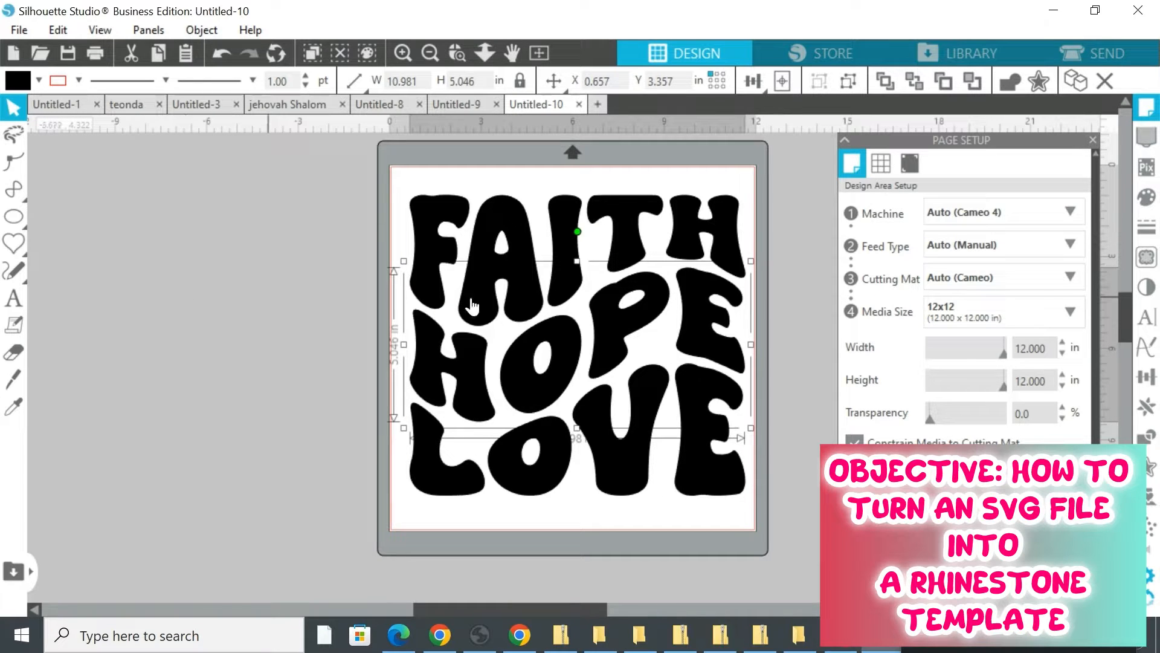
left_click(39, 80)
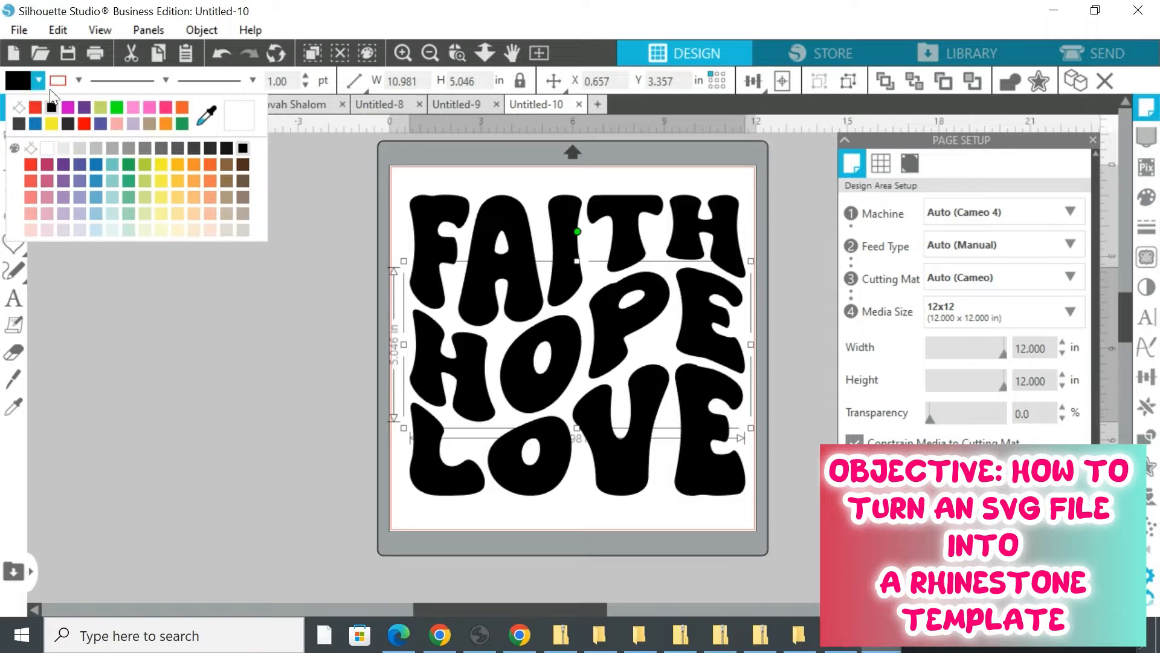
left_click(117, 109)
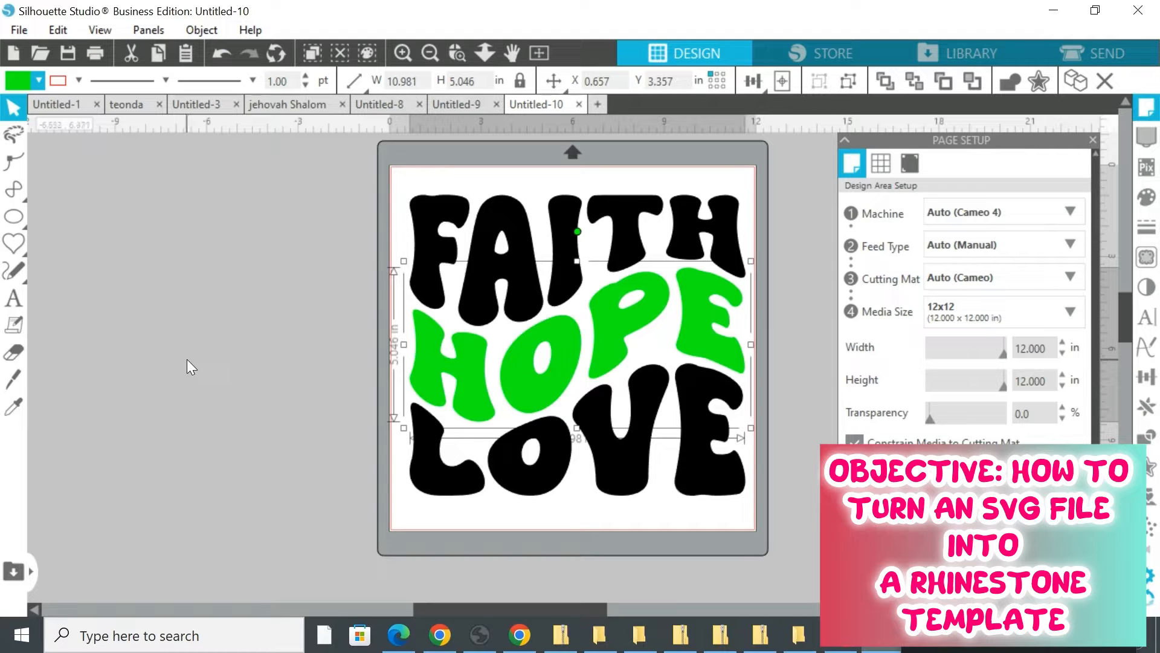
Draw a heart shape about 2.4 x 2.2 in on the workspace beside the mat
left_click(13, 352)
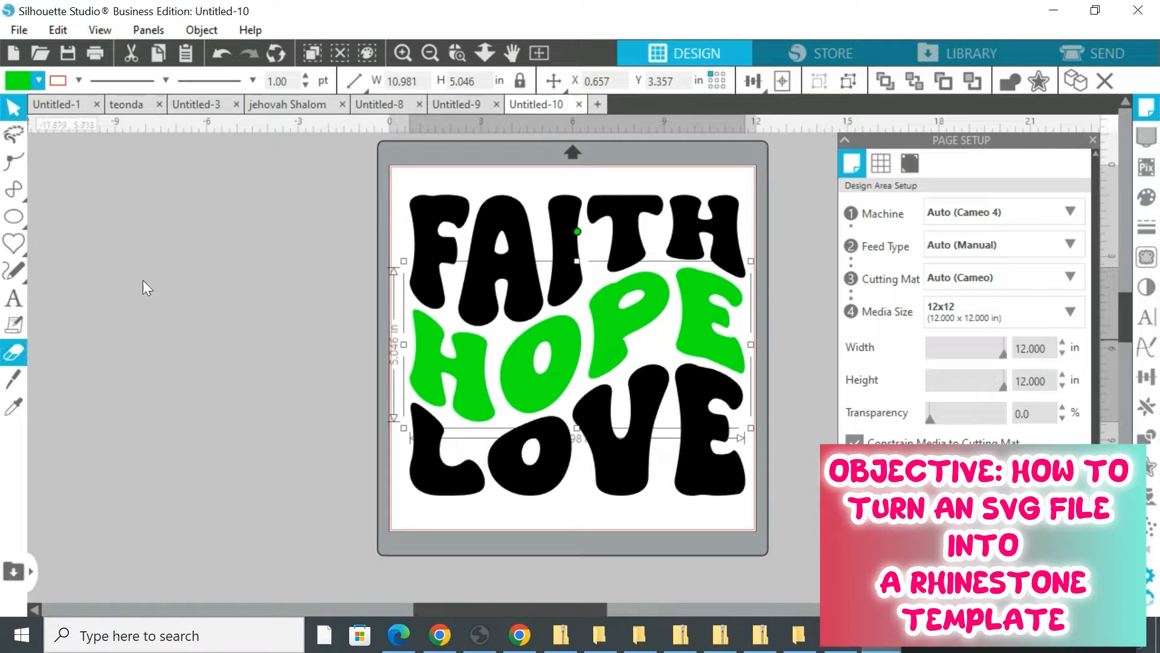
left_click(16, 243)
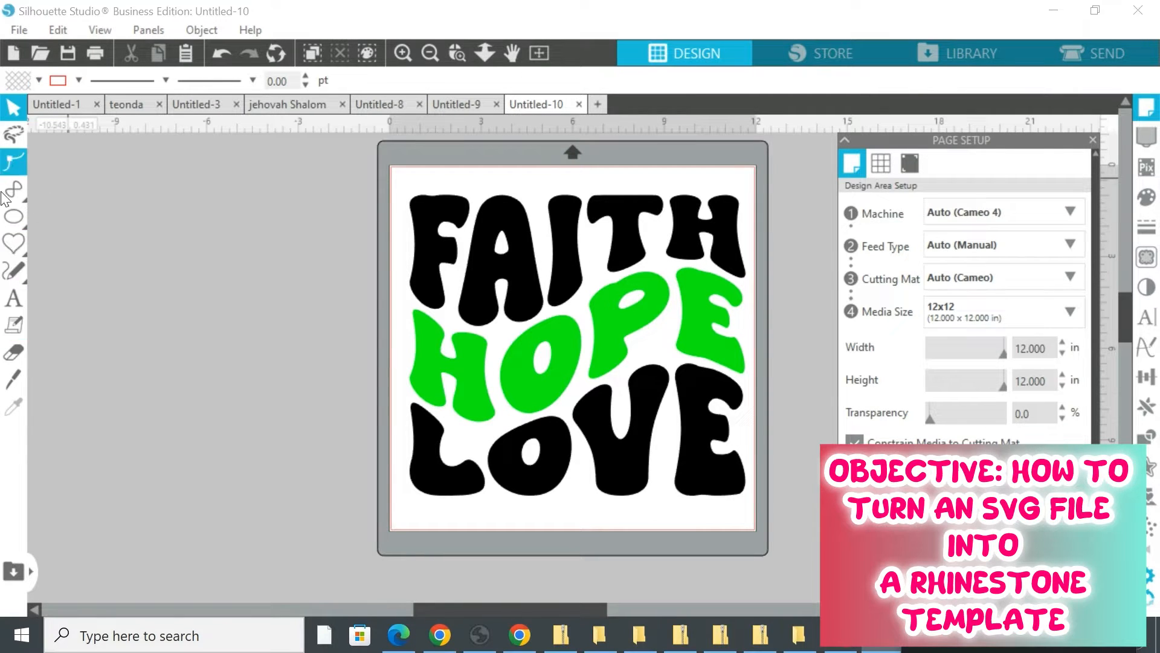
left_click(16, 264)
left_click(17, 250)
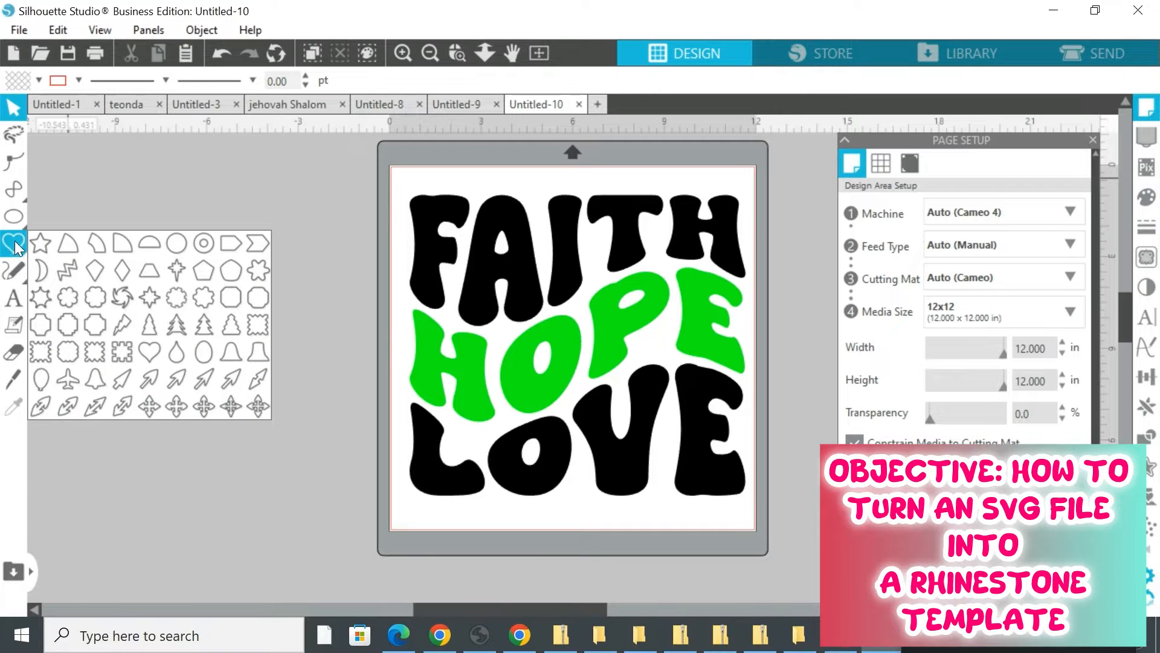
left_click(149, 352)
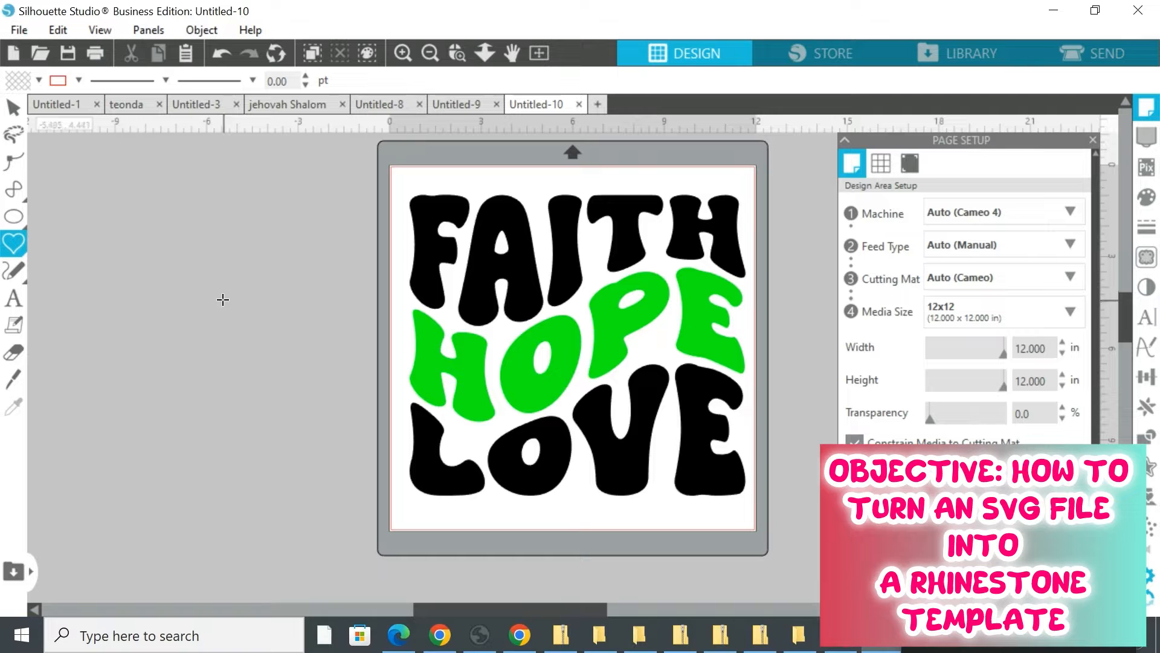
left_click_drag(220, 301, 223, 354)
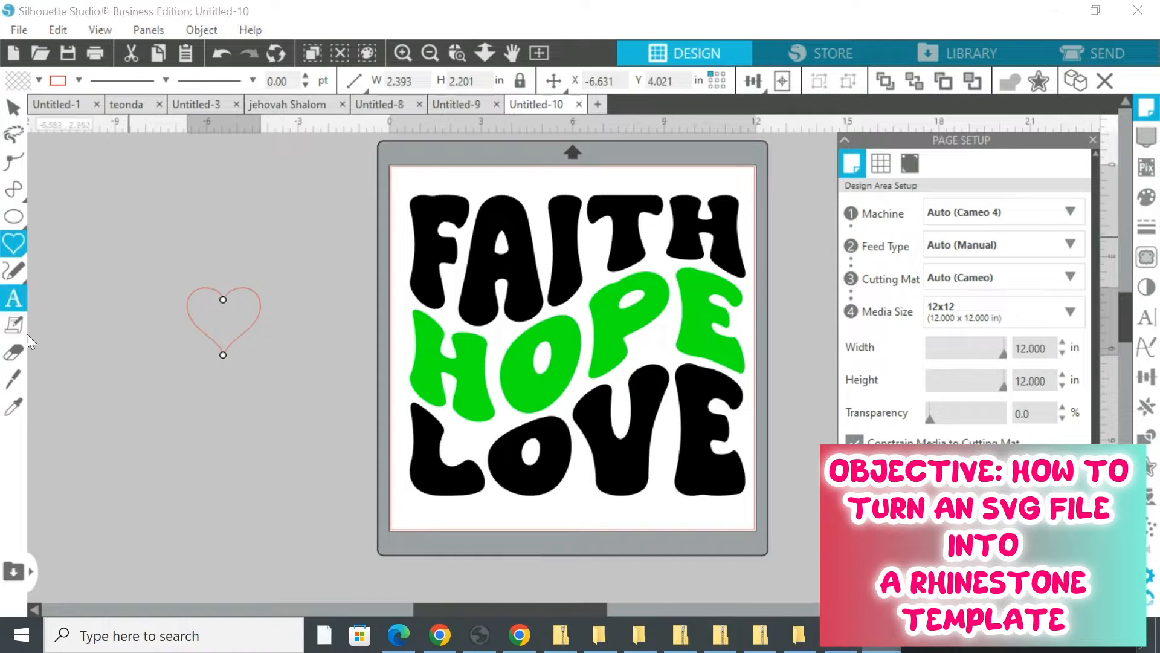
left_click(13, 298)
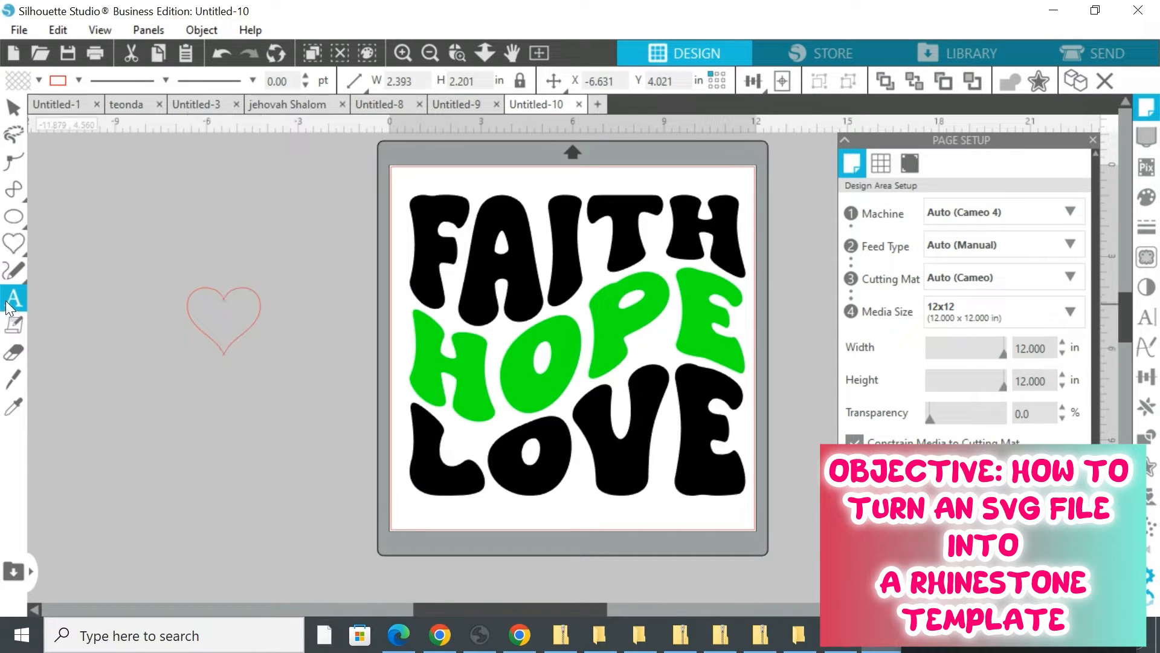
left_click(165, 273)
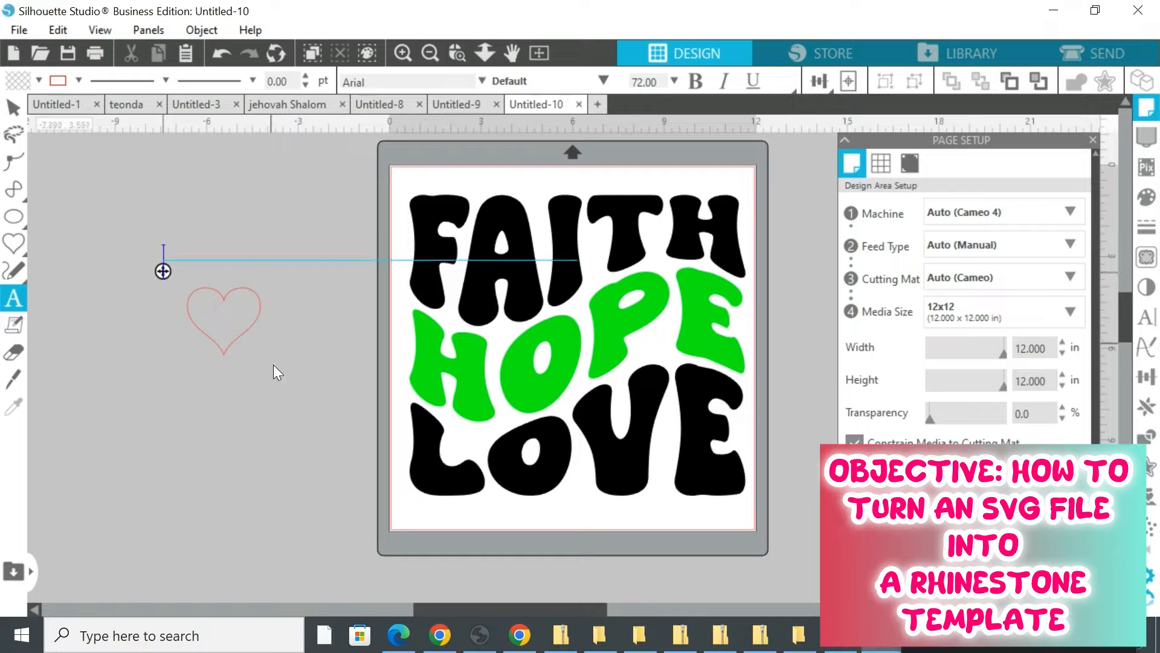
key("Escape")
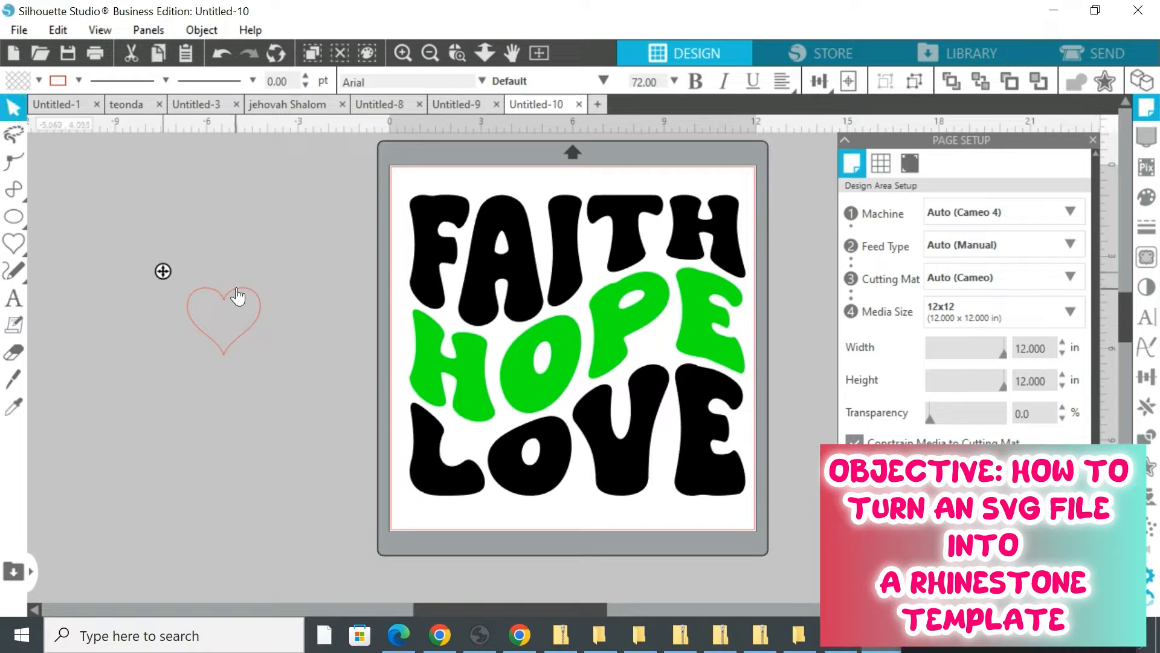
Fill the heart with red, remove its outline, and reposition it beside the mat
left_click_drag(239, 296, 309, 394)
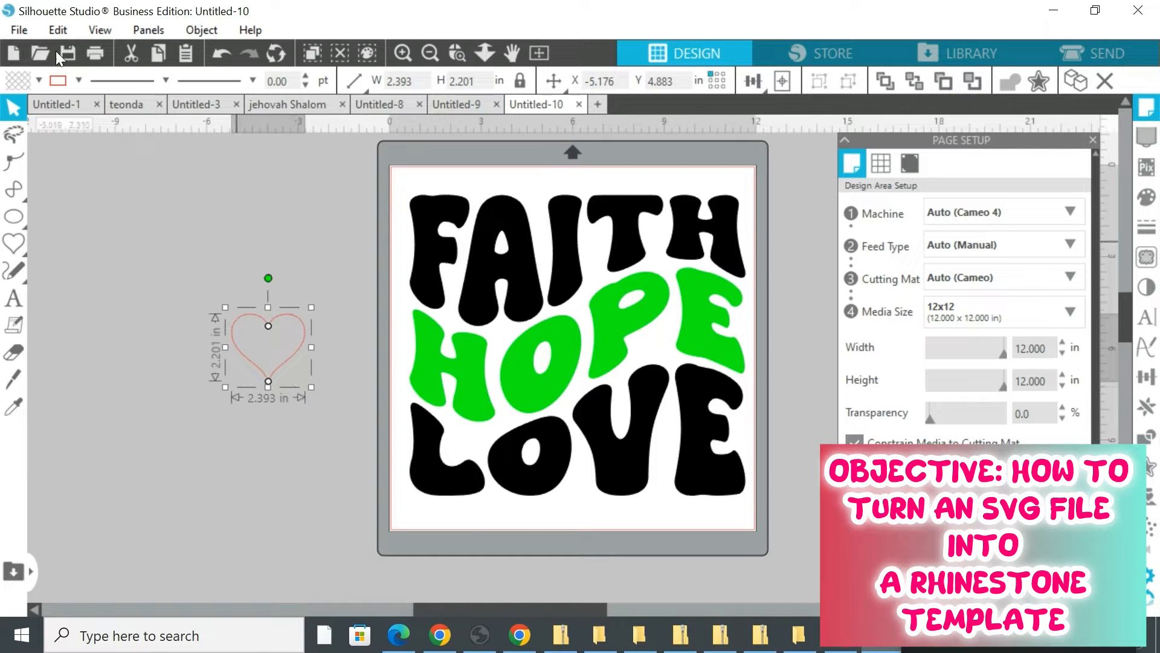
left_click(39, 79)
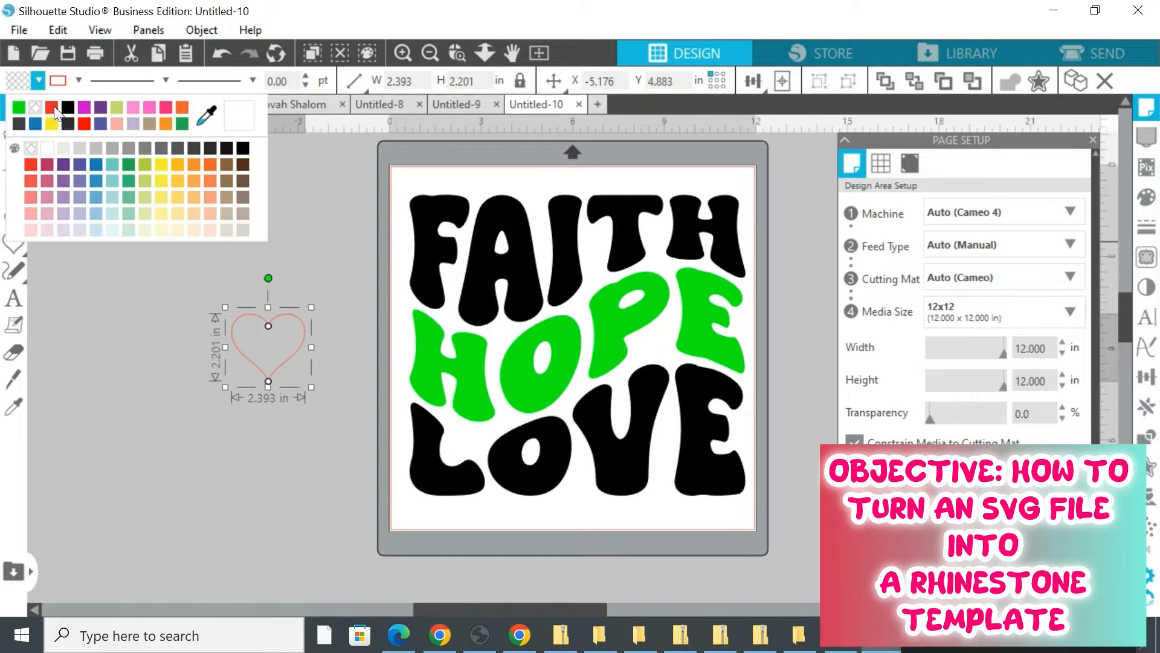
left_click(53, 107)
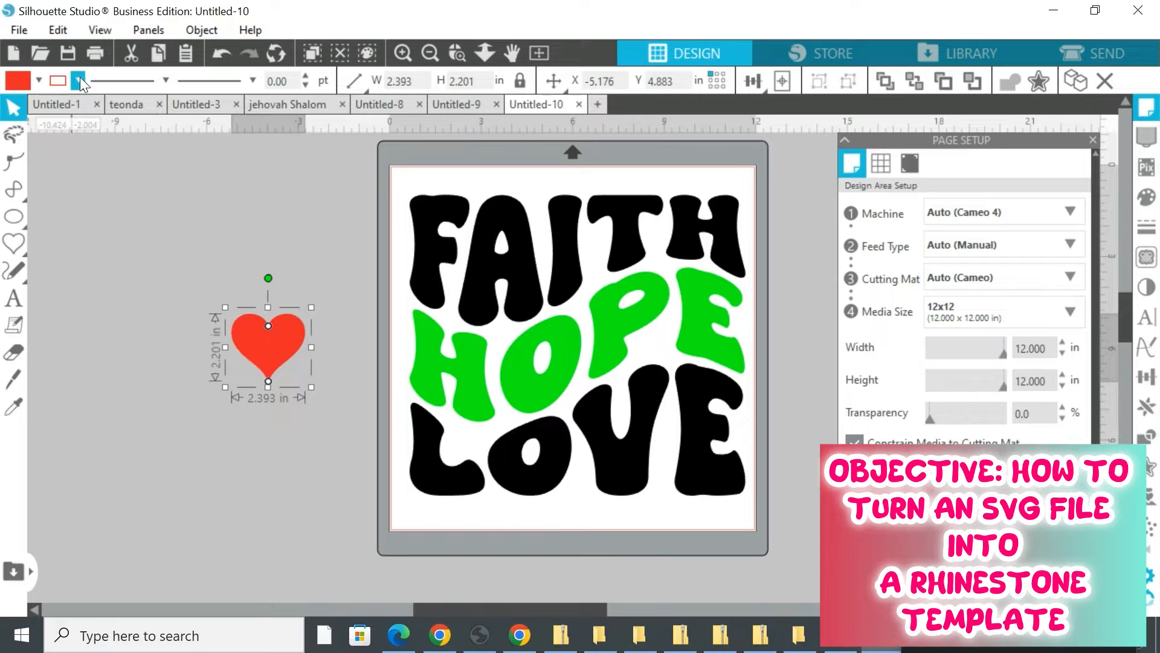
left_click(79, 79)
left_click(94, 105)
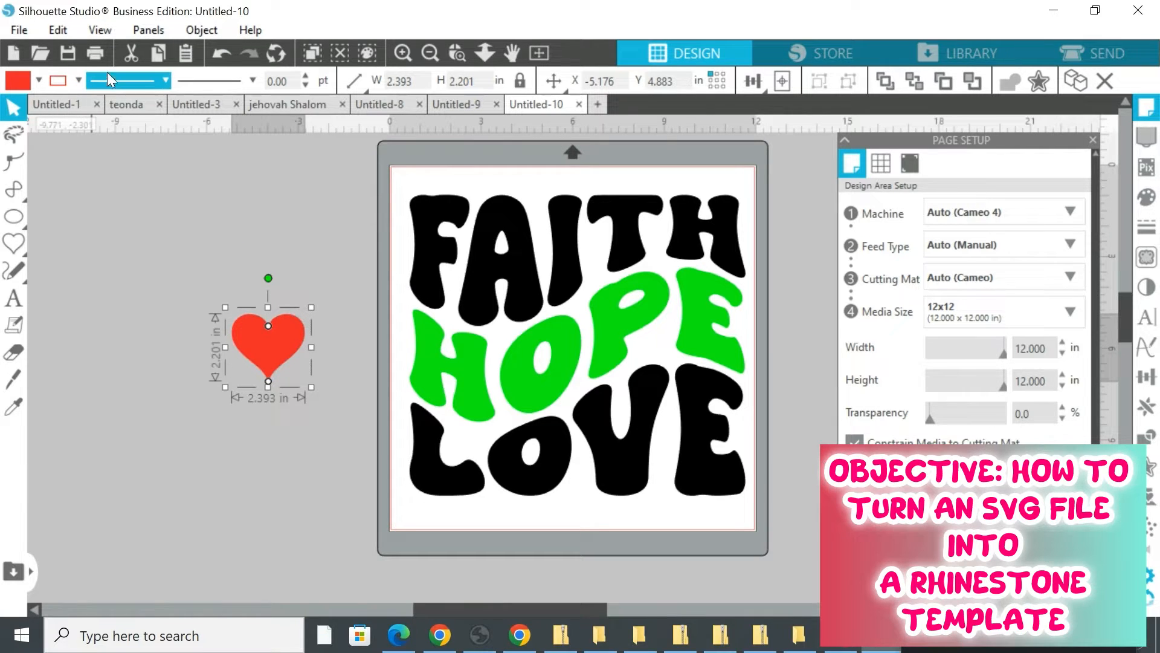
left_click(189, 285)
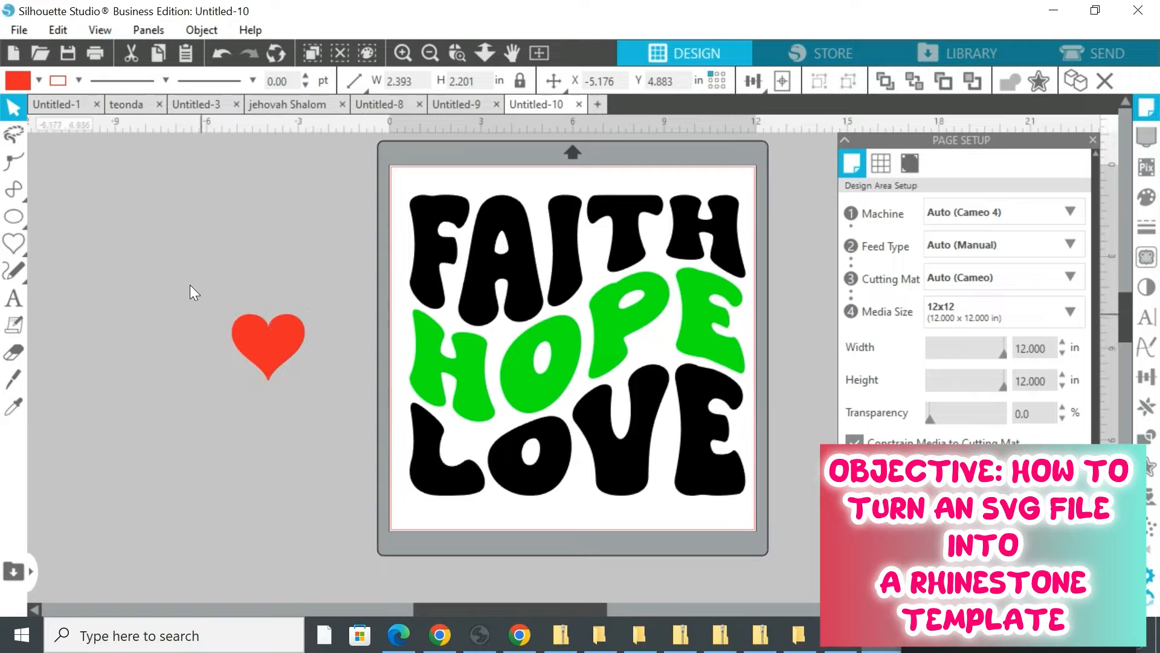
left_click(284, 343)
left_click_drag(285, 343, 258, 264)
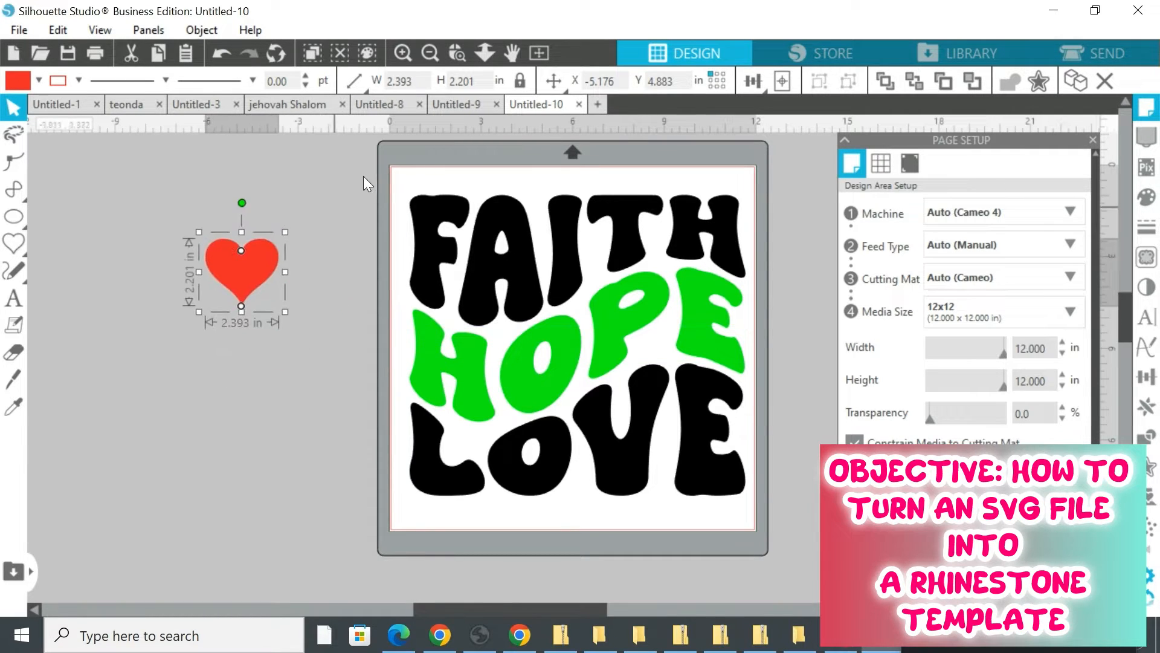
Paste a copy of the lettering design and move it off the mat to the left
left_click_drag(394, 168, 722, 506)
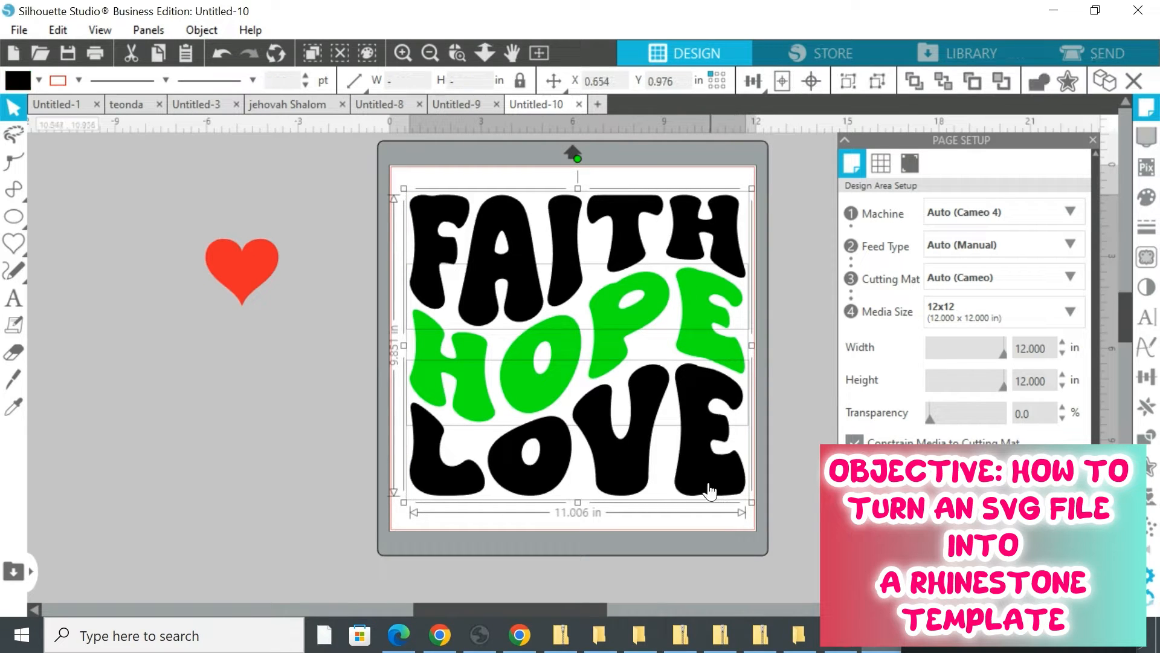
key("i")
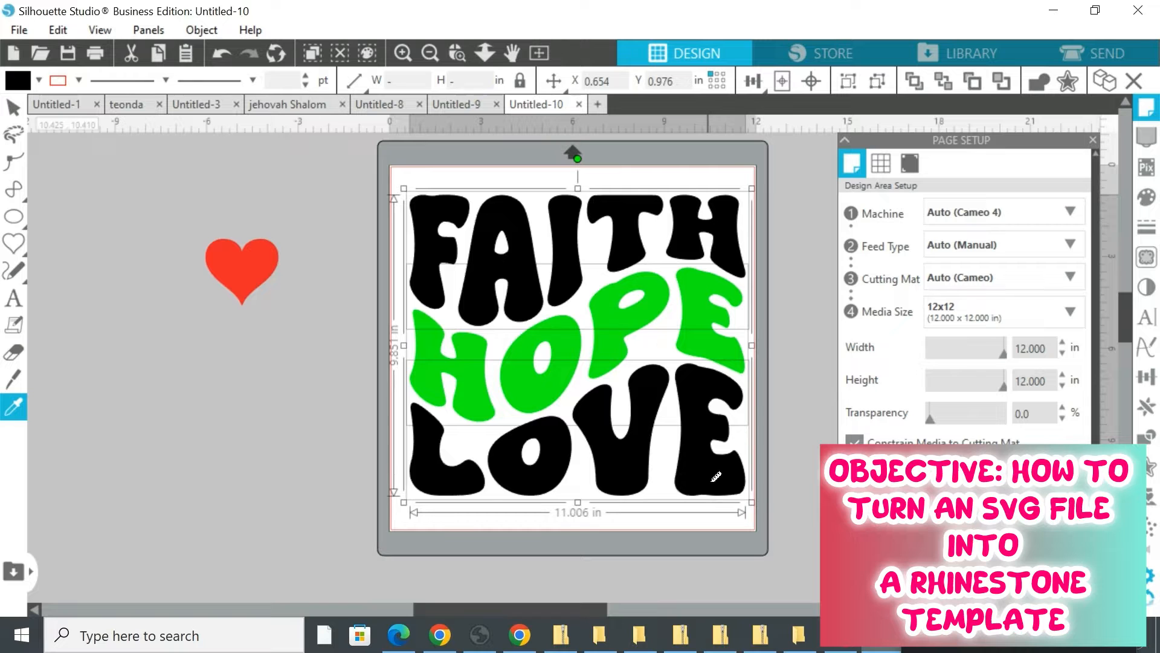
key("ctrl+v")
key("v")
left_click_drag(565, 330, 37, 470)
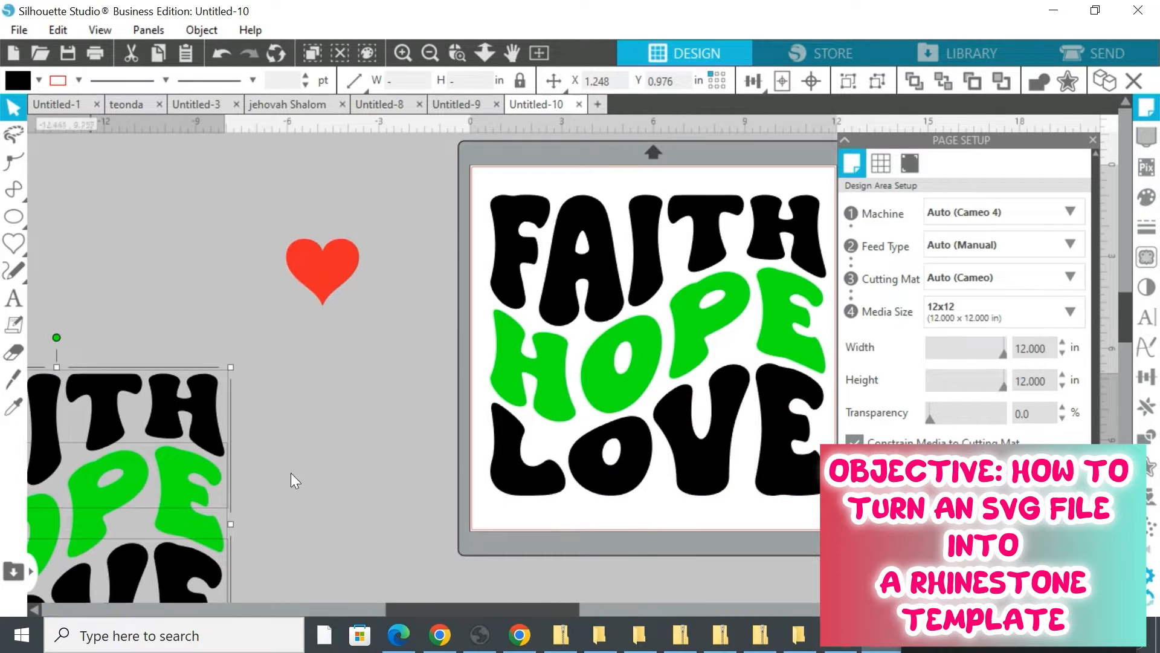
left_click_drag(409, 604, 476, 608)
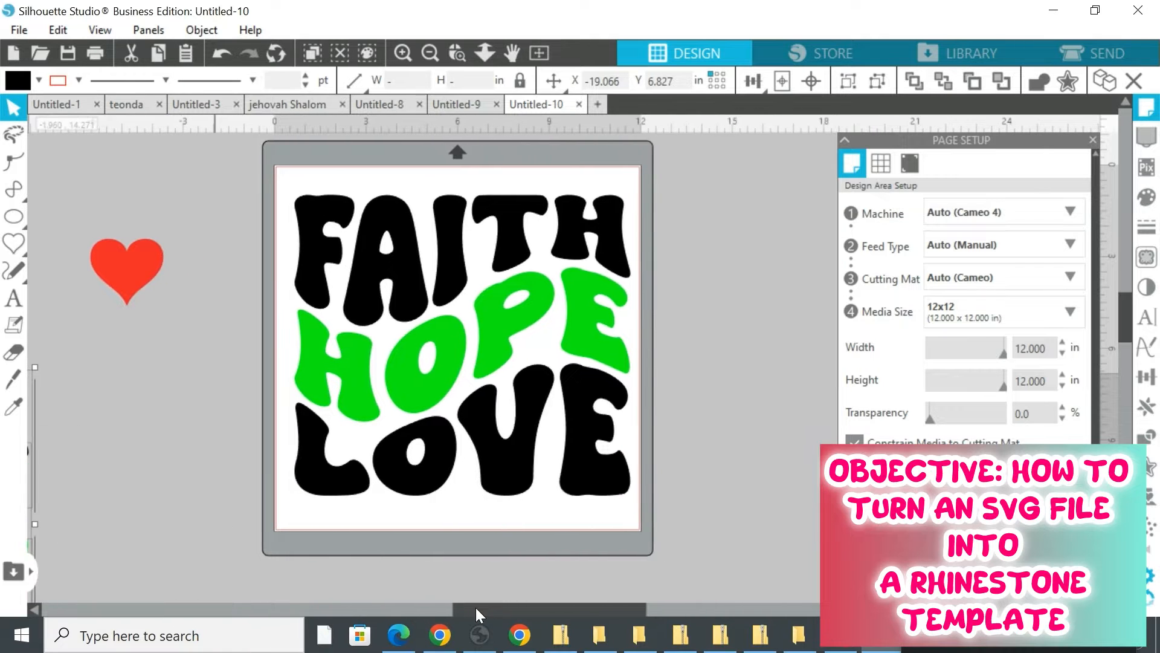
Move the red heart onto the V of LOVE
left_click(125, 249)
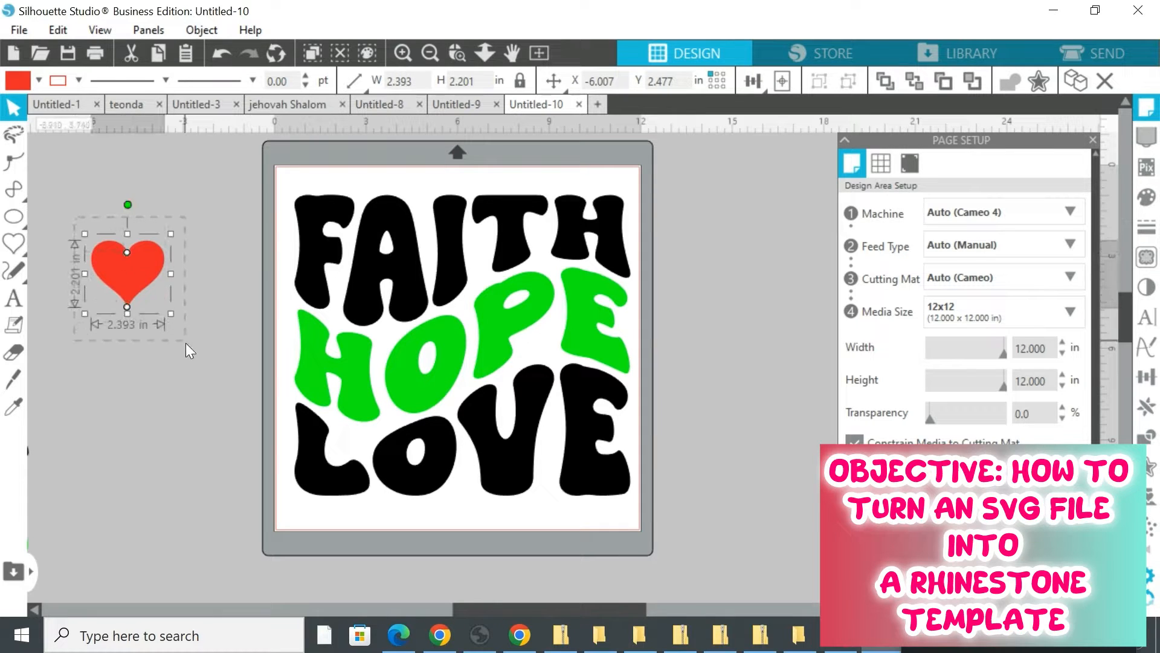
left_click_drag(156, 269, 557, 444)
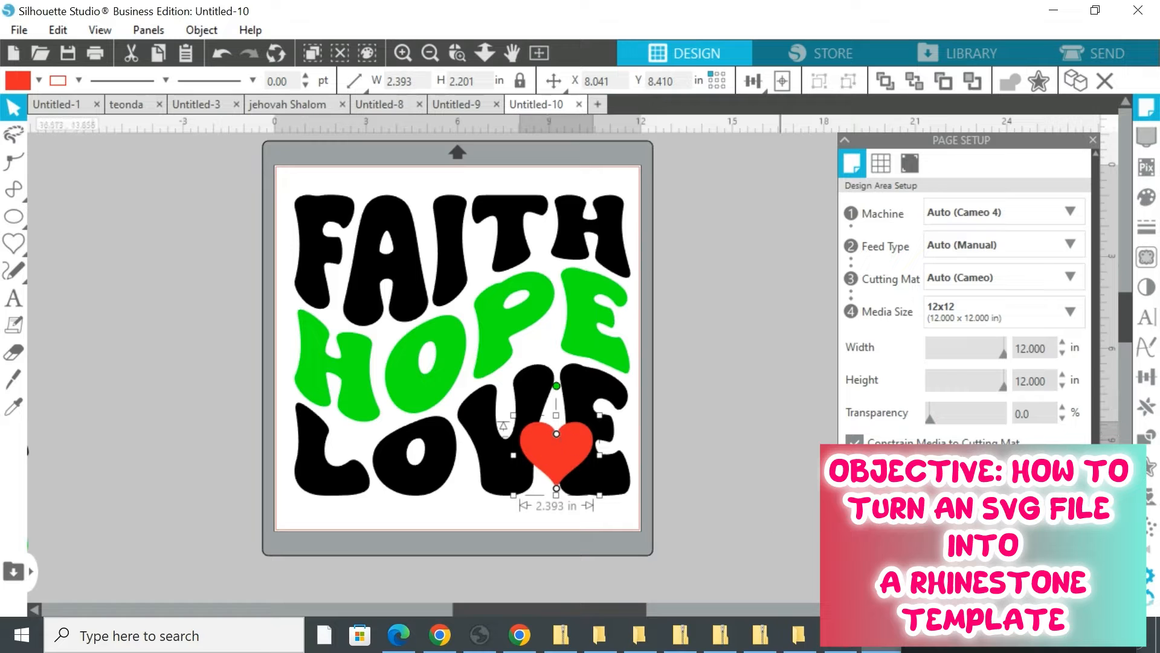
left_click_drag(1001, 617, 621, 623)
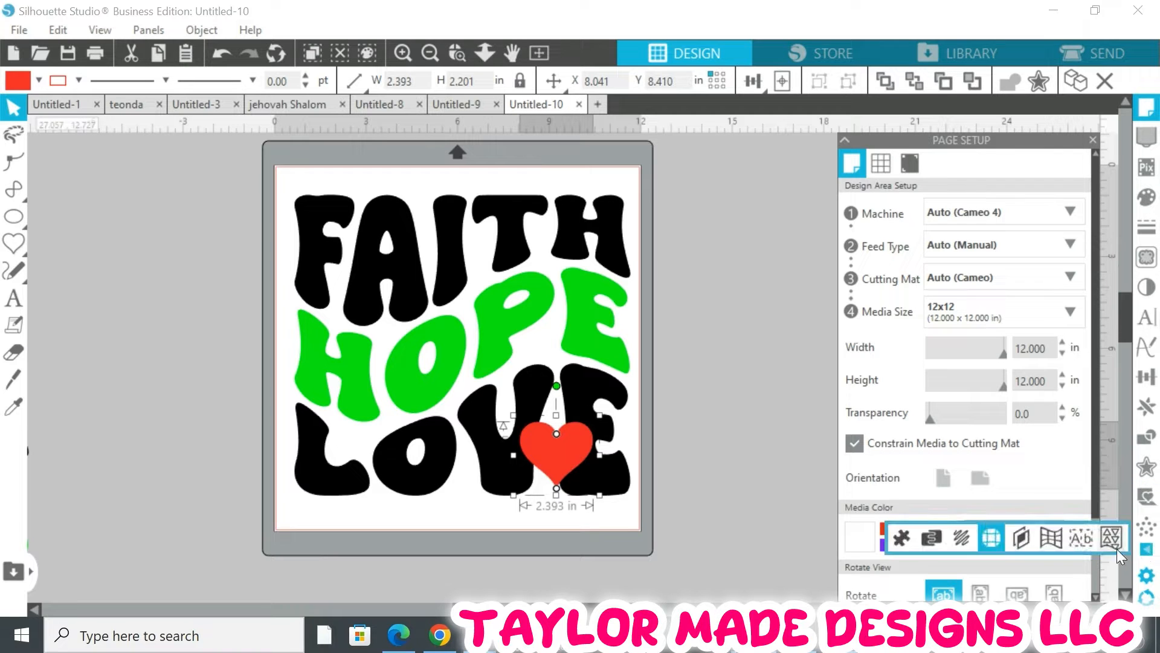
Apply a 0.125 in rounded offset around the heart
left_click(1146, 468)
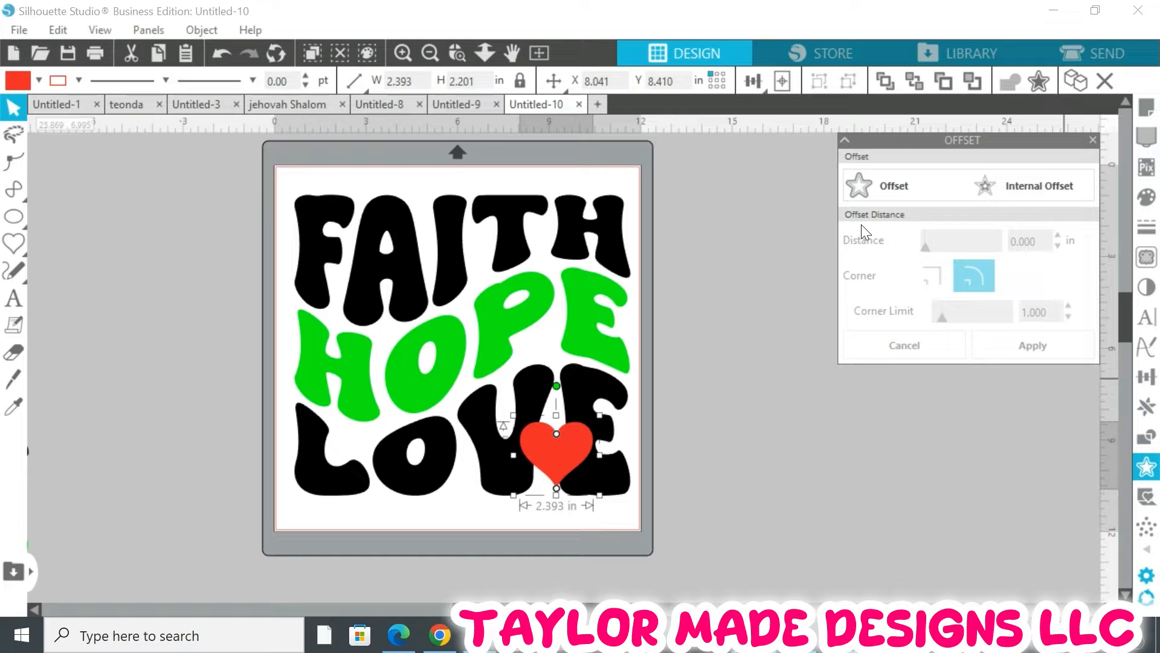
left_click(912, 186)
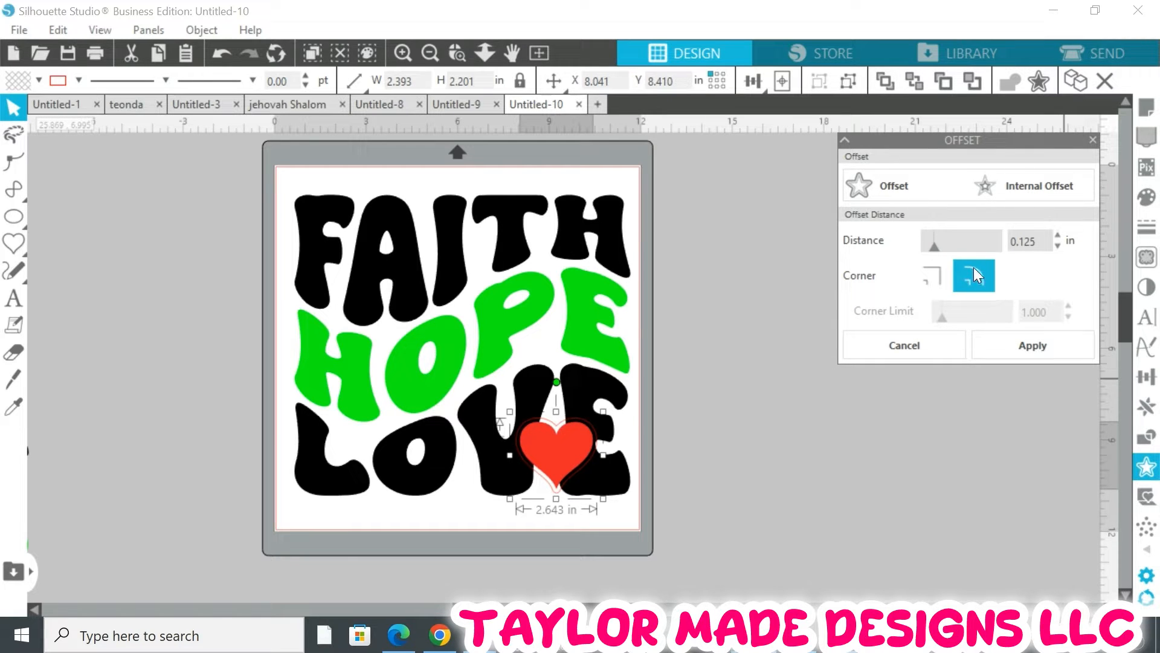
left_click(1057, 360)
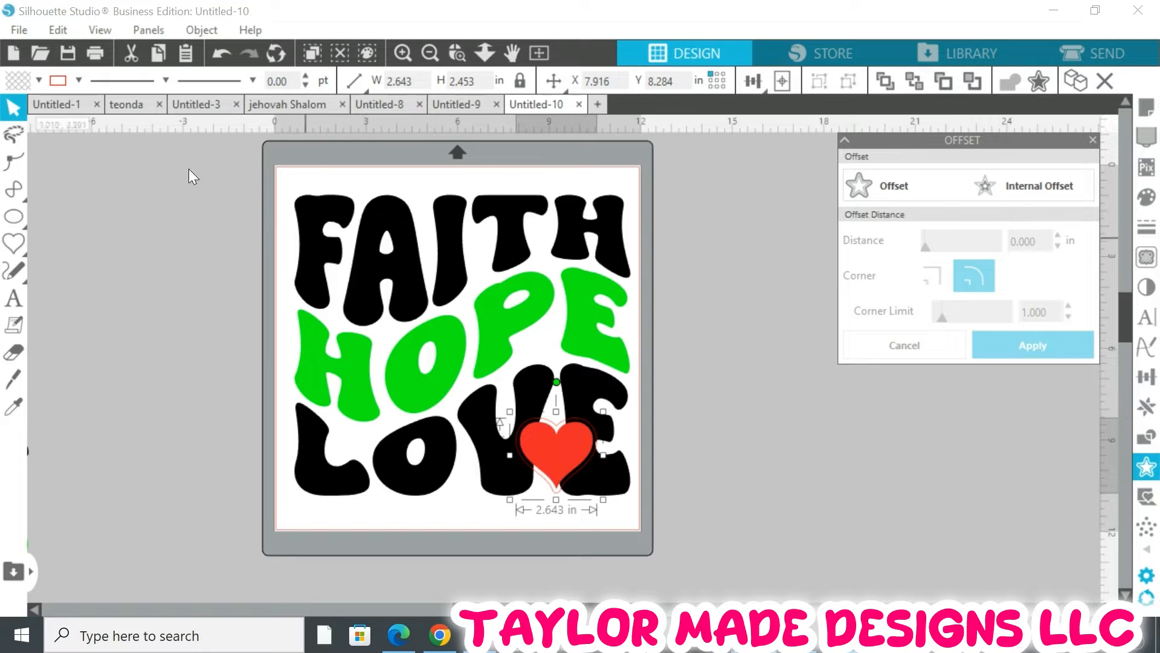
Nudge the red heart slightly left and up to center it inside its rounded offset outline
left_click(458, 53)
left_click(587, 446)
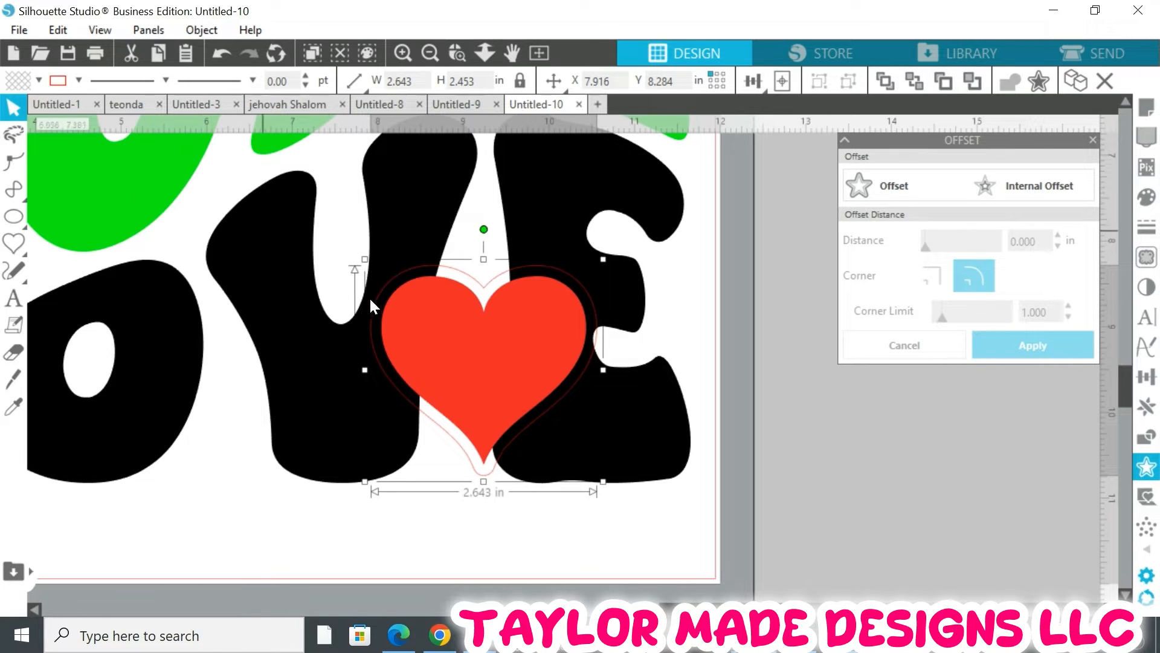
double_click(440, 313)
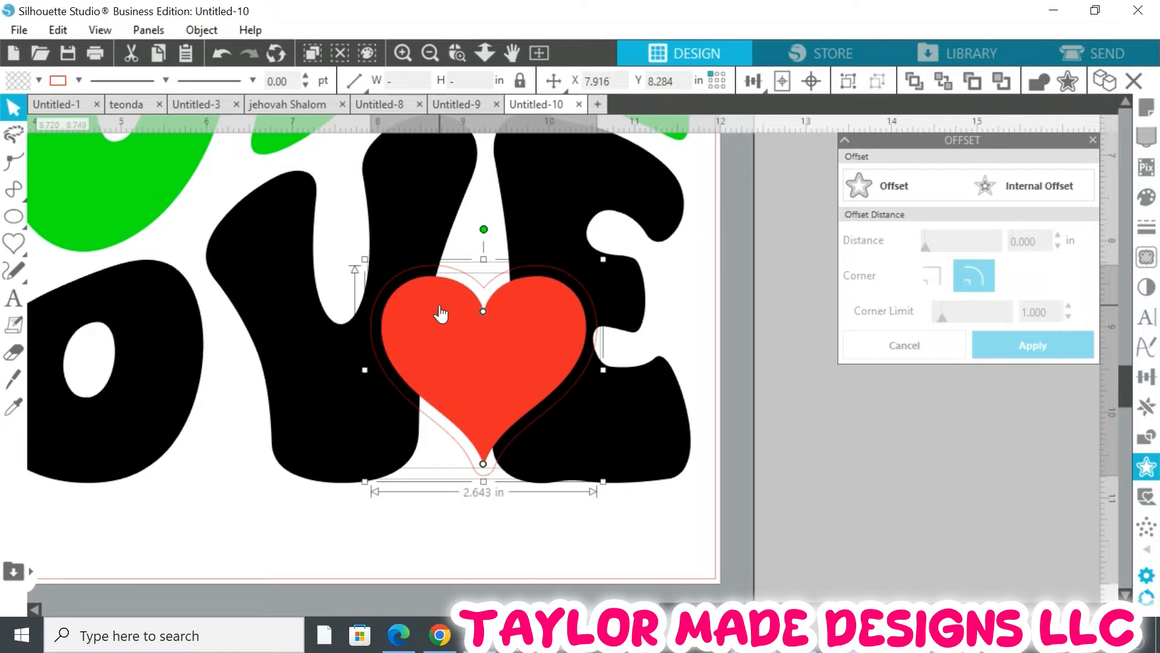
key("Left")
key("Left")
key("Left")
key("Left")
key("Left")
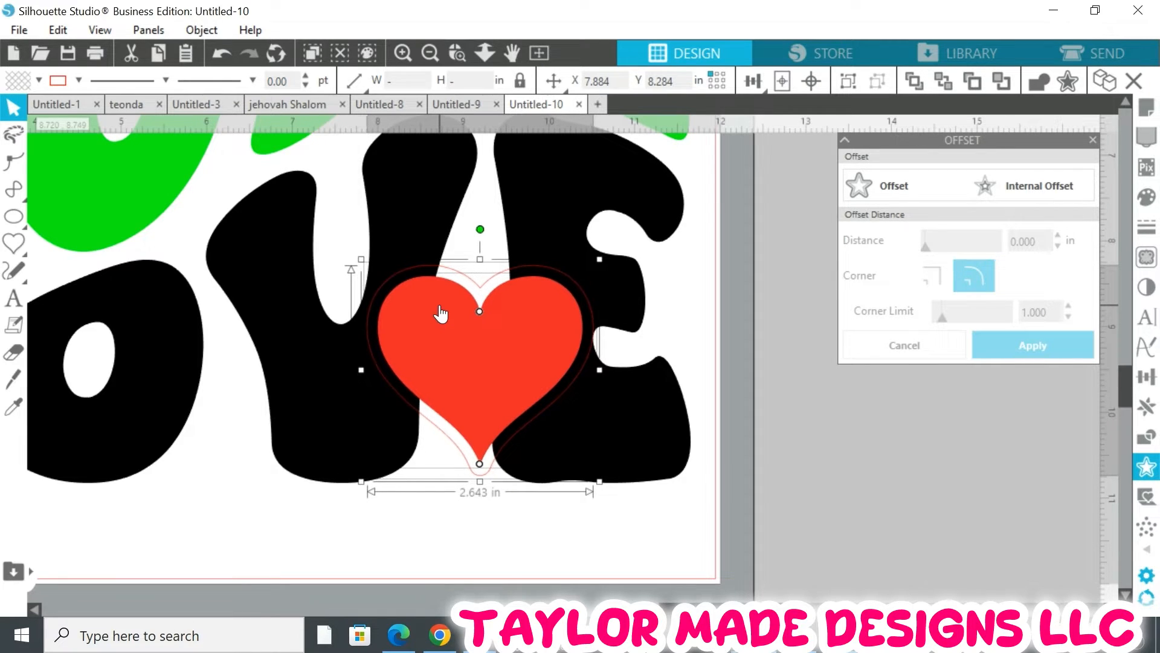
key("Left")
key("Left")
key("Left")
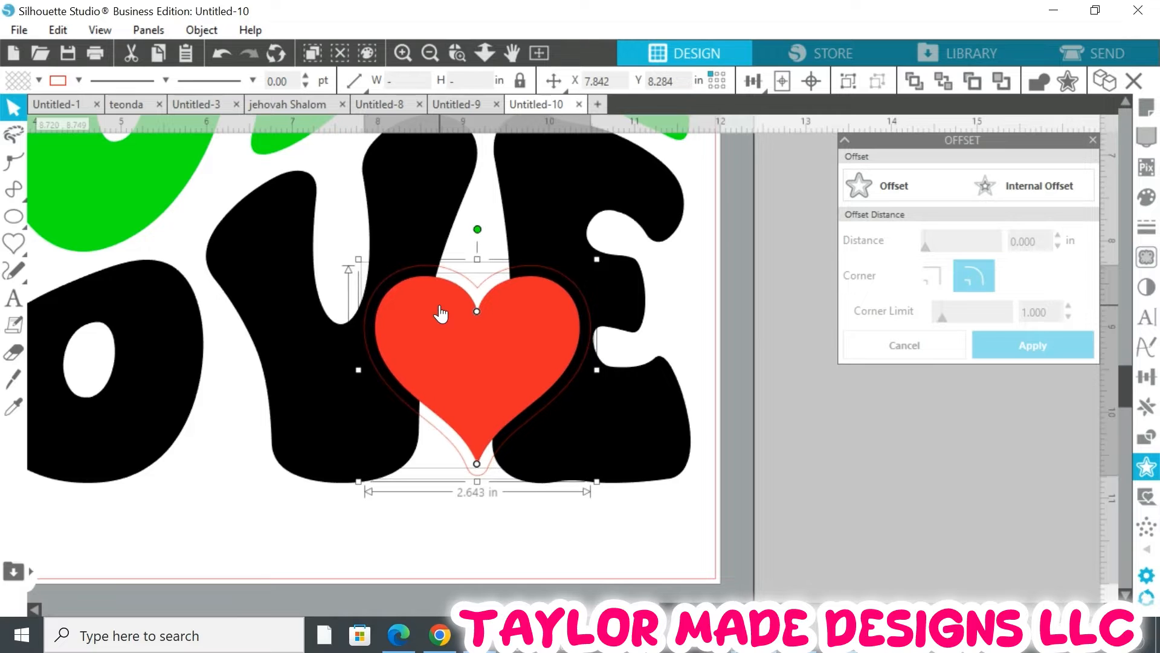
key("Left")
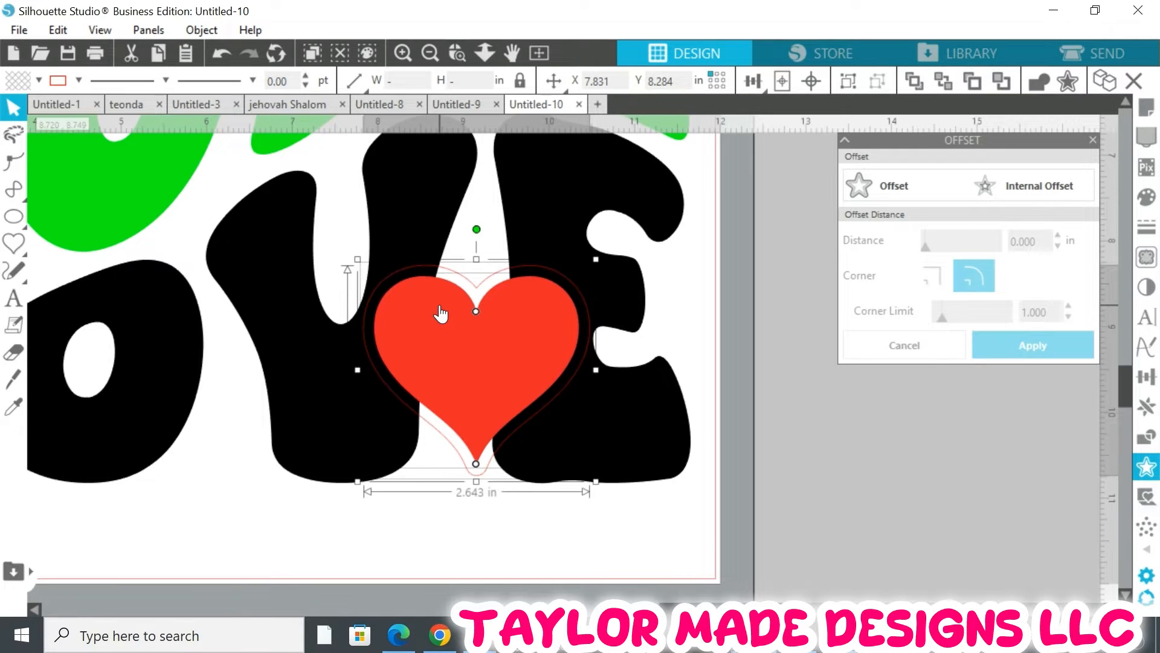
key("Left")
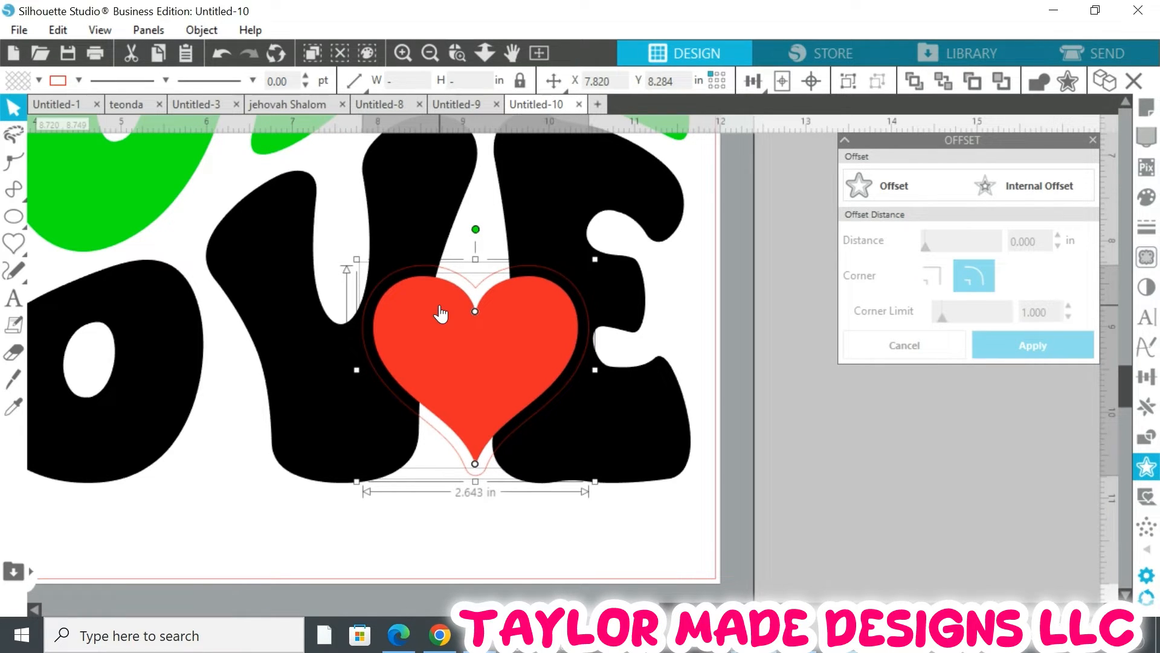
key("Up")
key("Up")
key("Up")
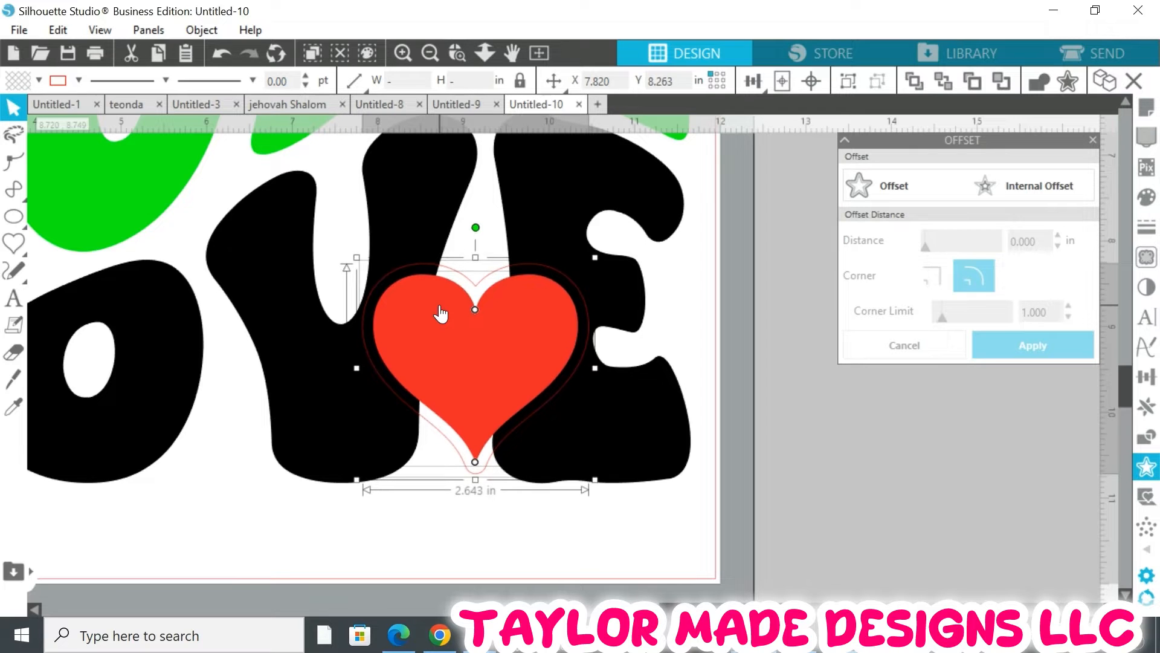
key("Up")
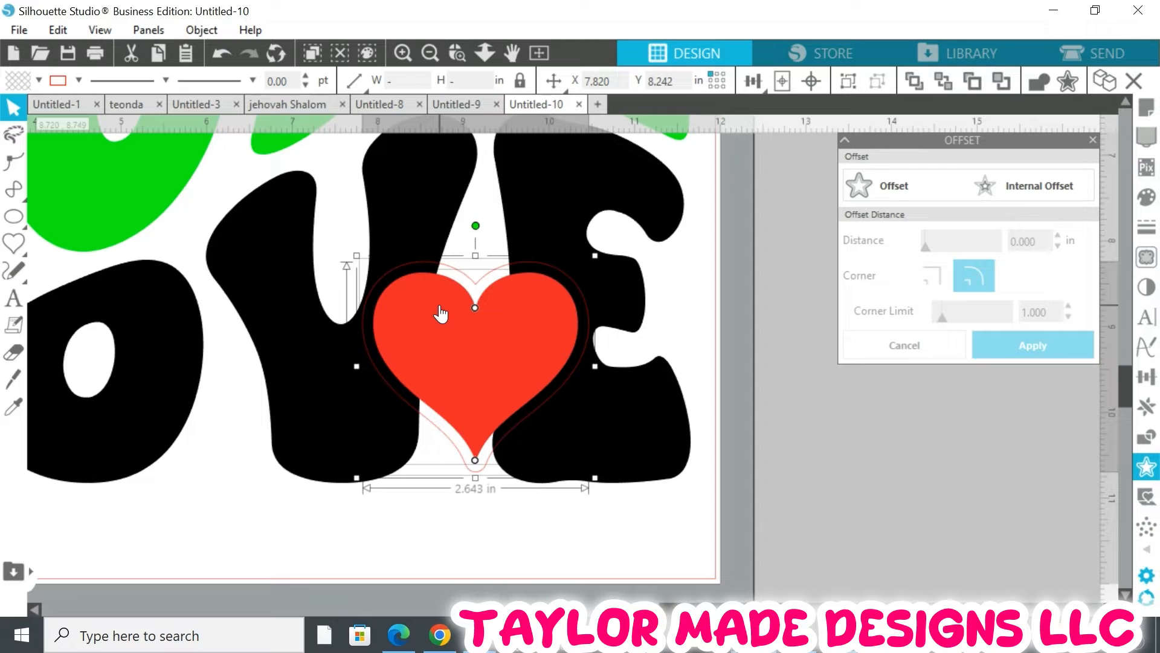
key("Right")
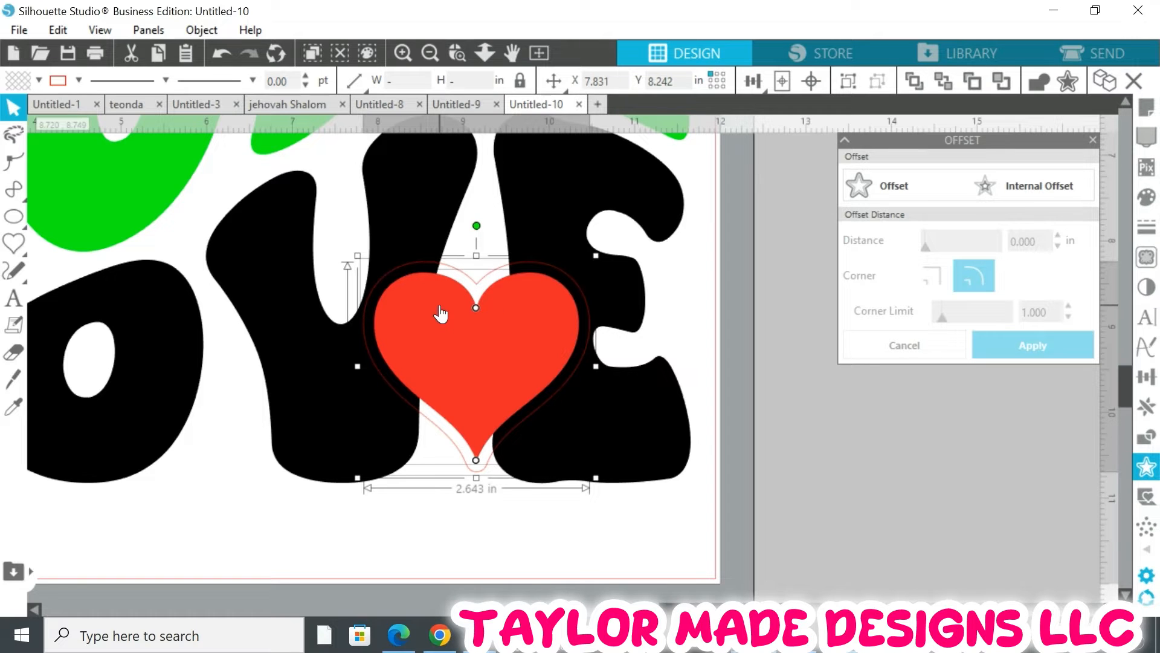
Select the heart's offset outline and fill it with purple
left_click(471, 560)
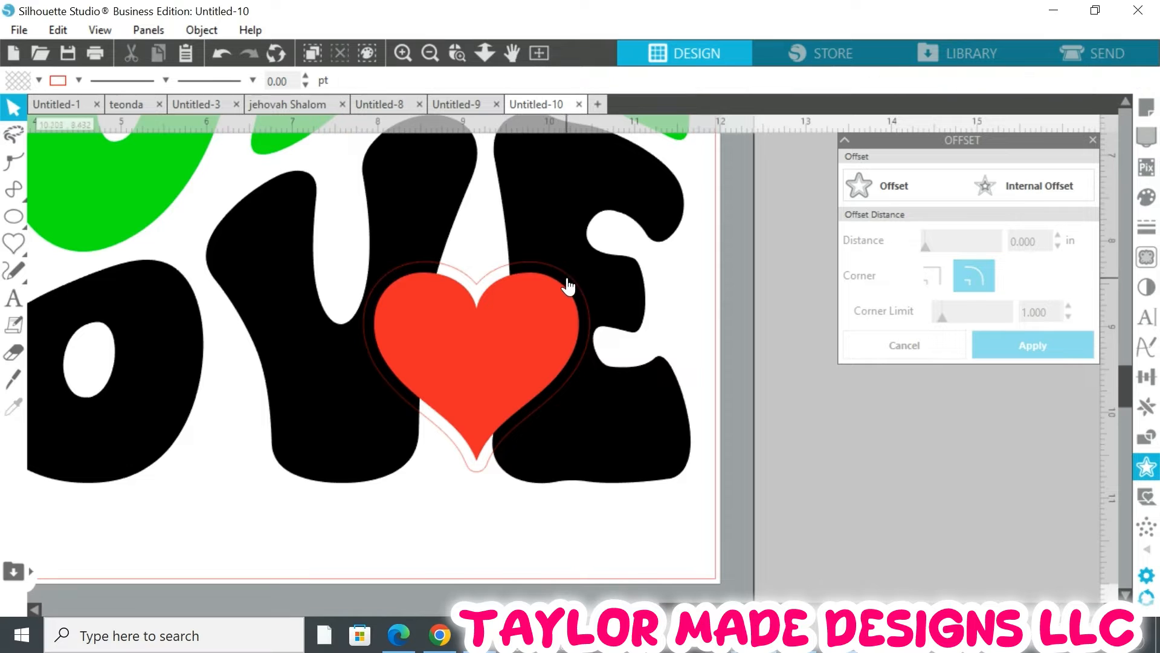
left_click(569, 281)
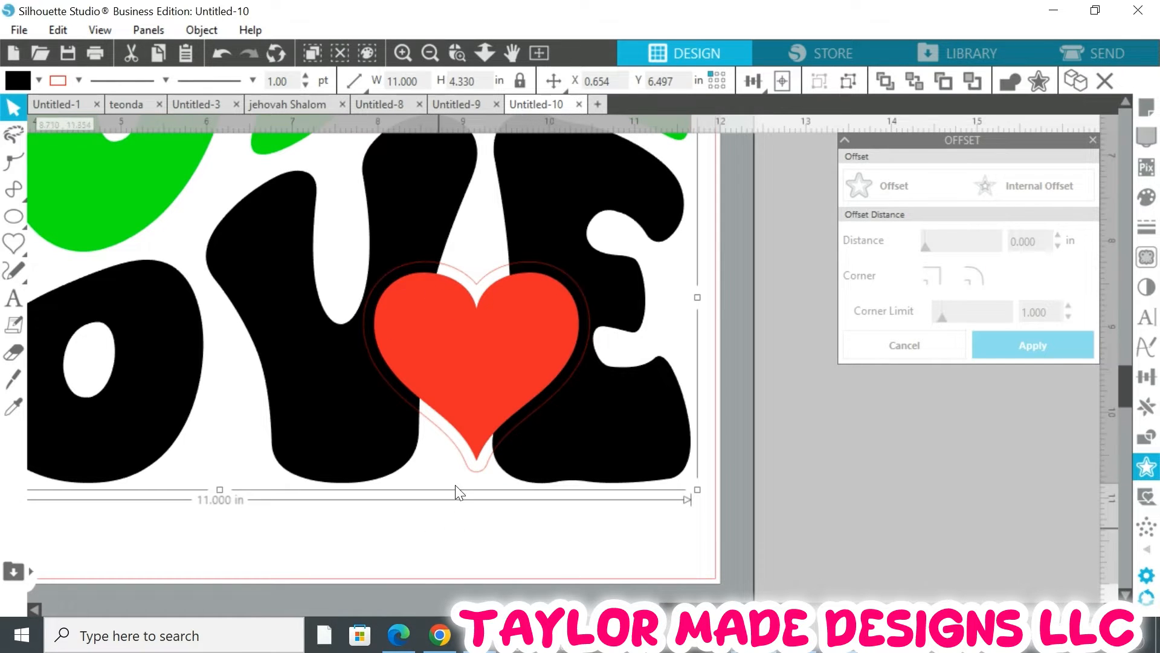
left_click(471, 467)
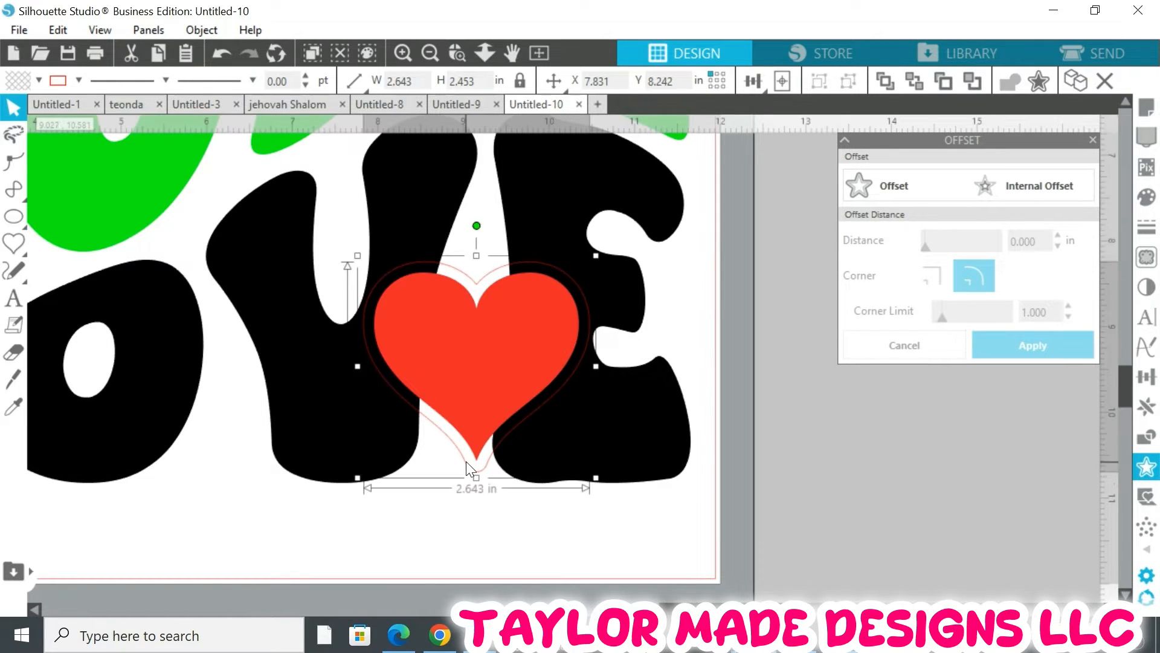
left_click(40, 80)
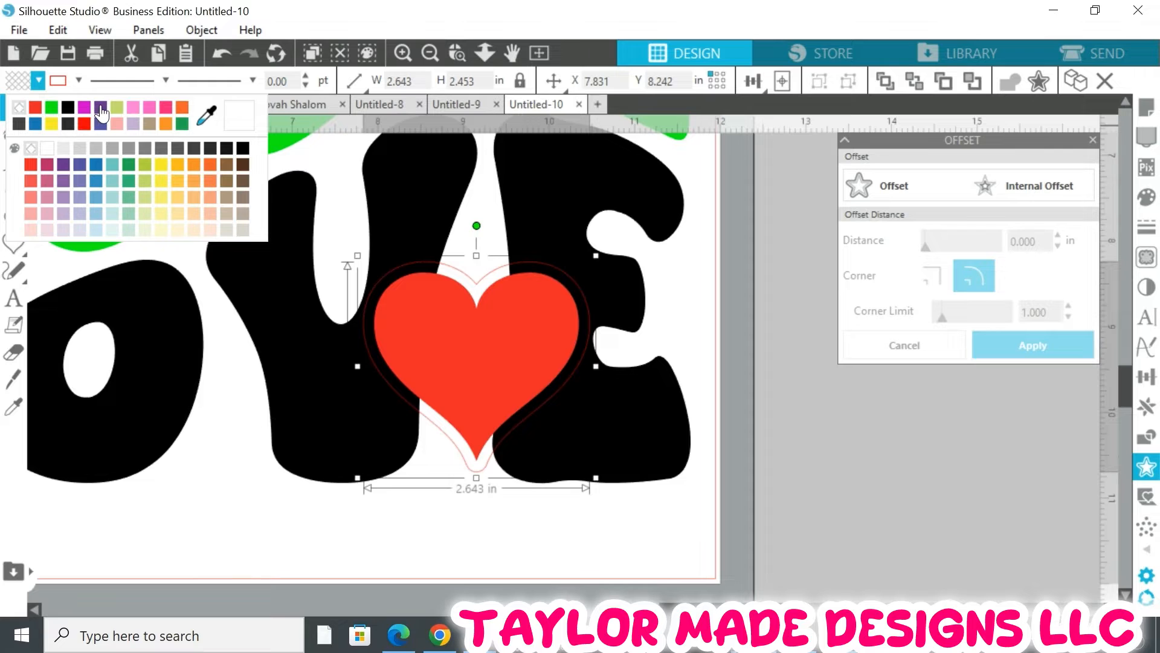
left_click(100, 109)
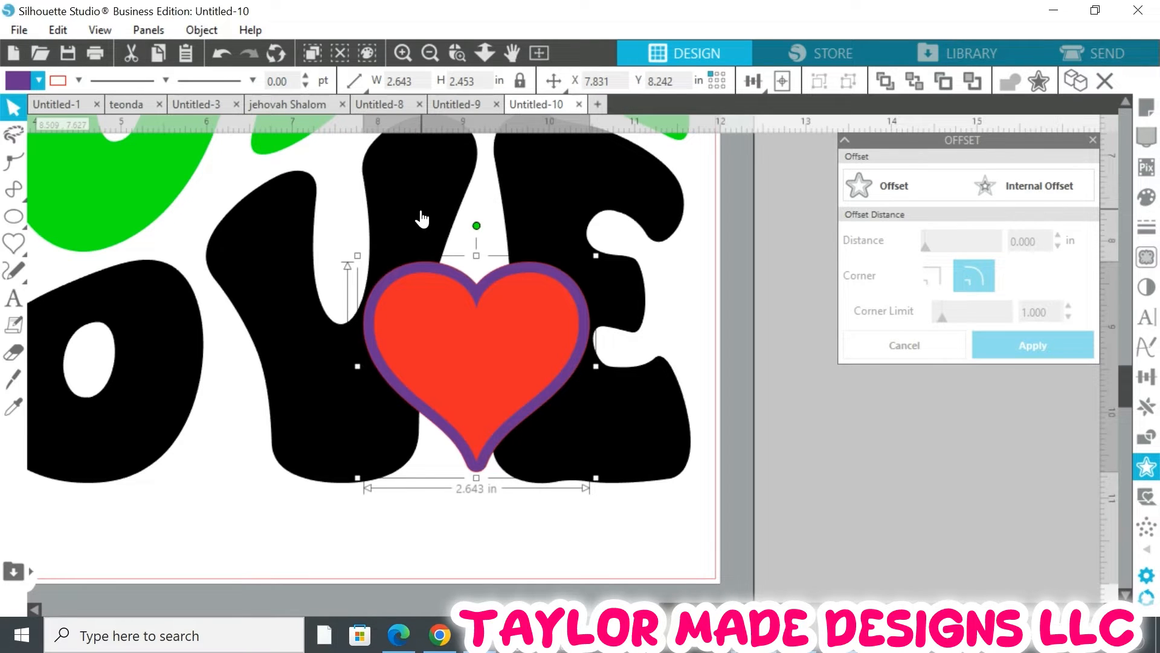
Subtract the heart's offset shape from the lettering with the Modify panel's Subtract
left_click(429, 52)
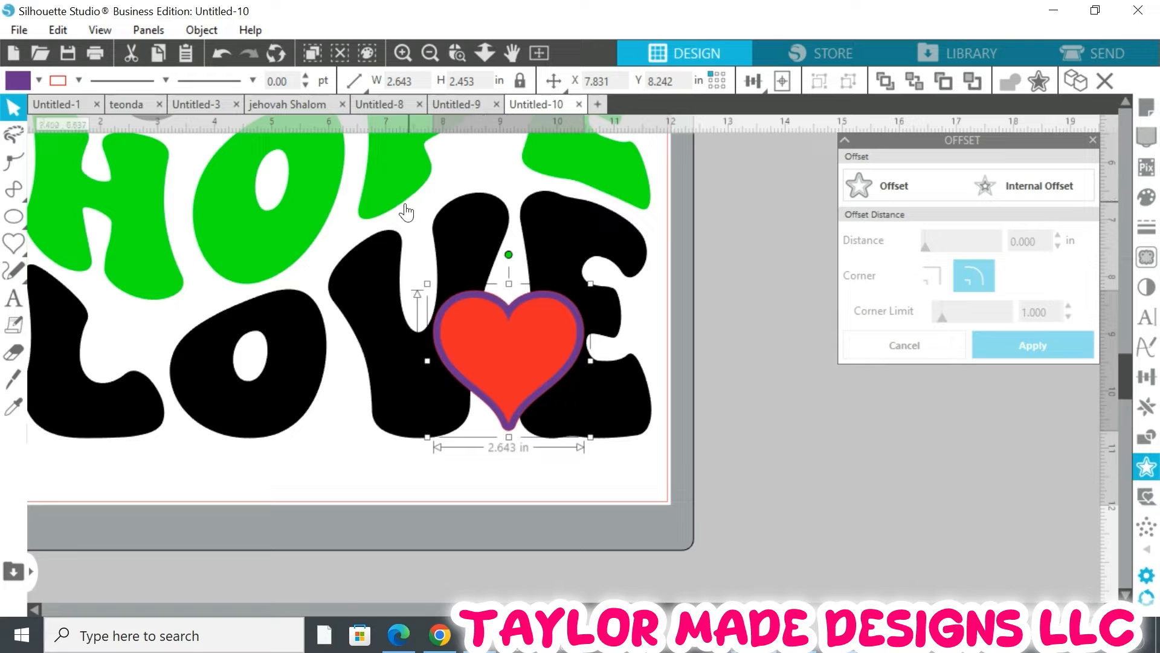
left_click(466, 235)
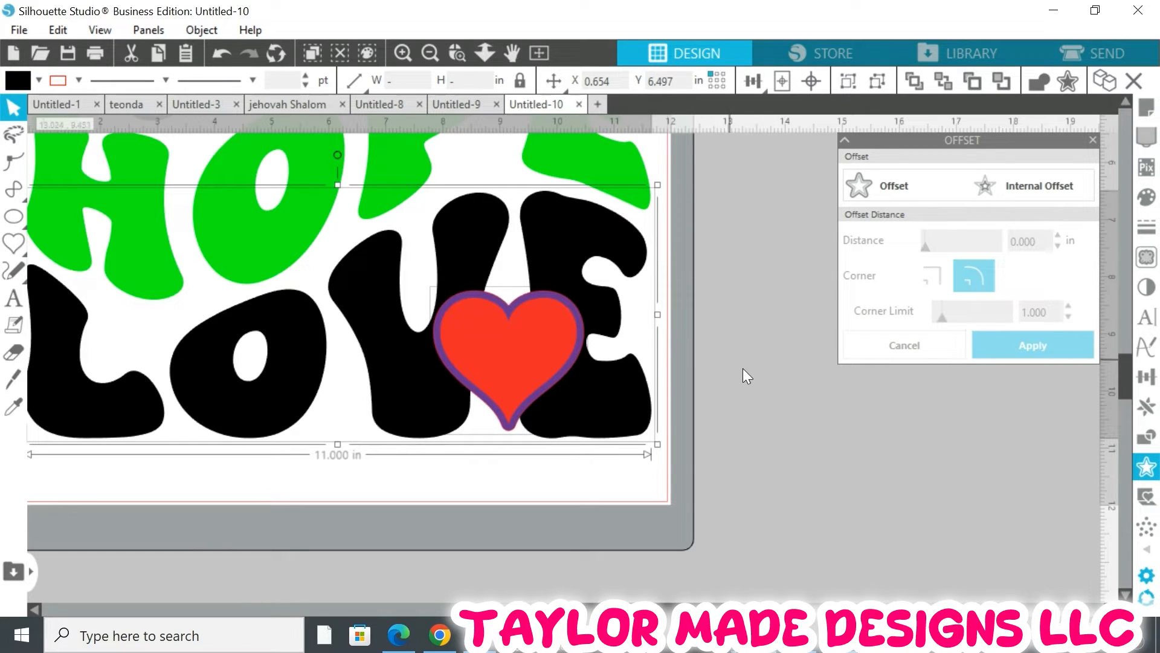
left_click(1146, 442)
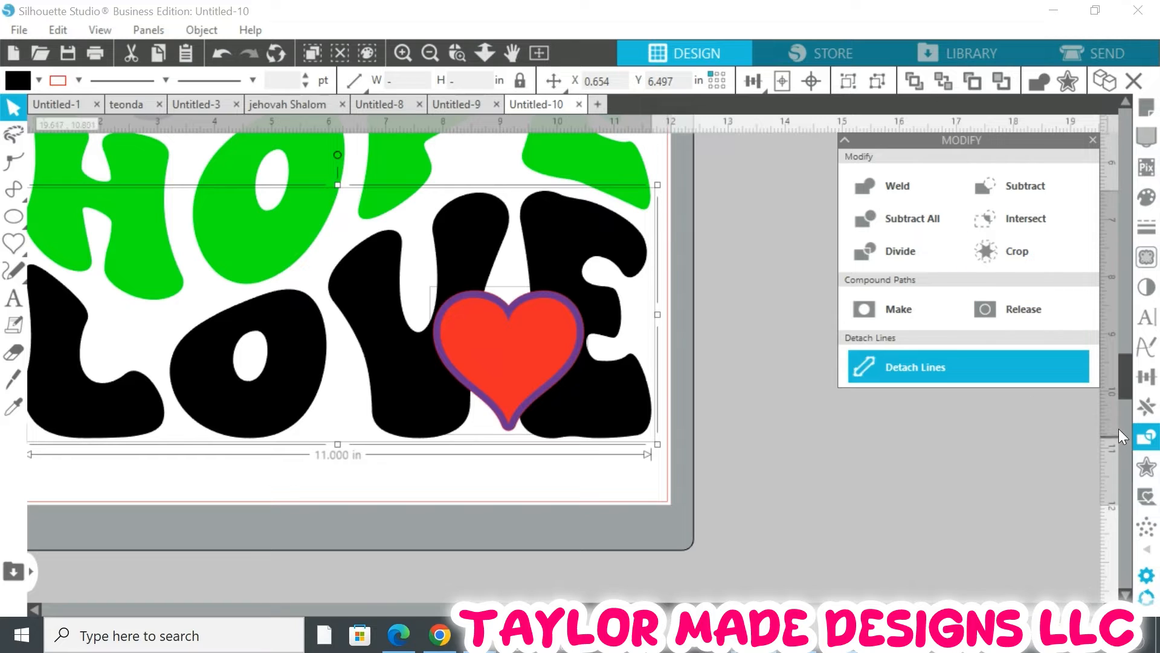
left_click(1017, 190)
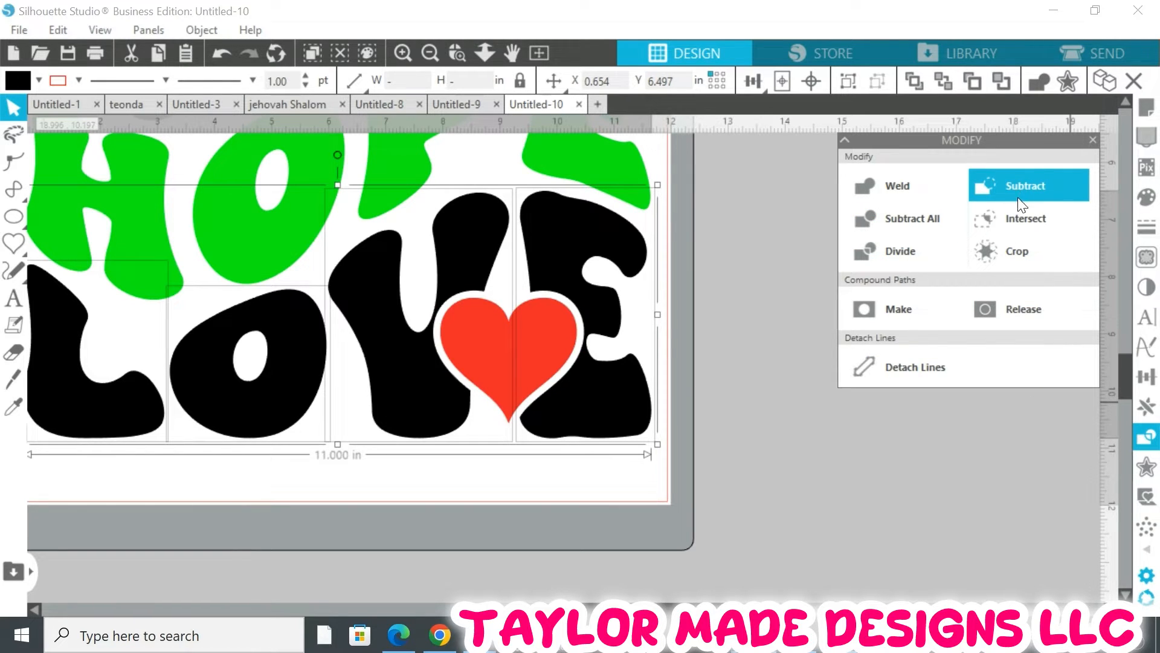
Group the resulting lettering pieces
left_click(430, 53)
left_click(430, 52)
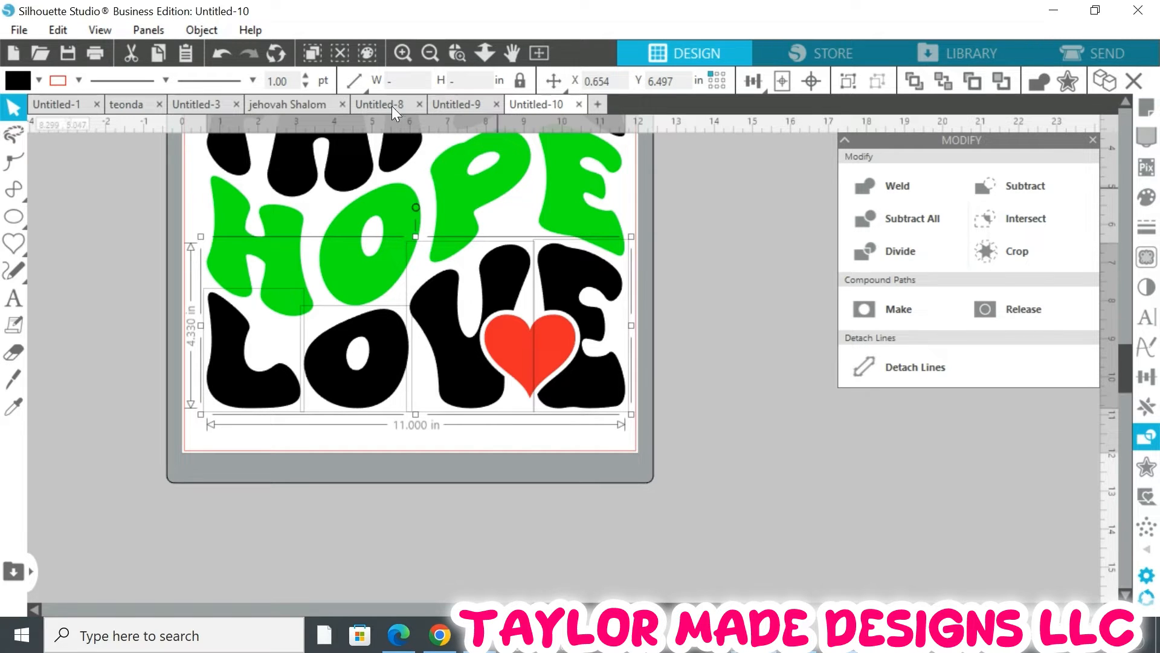
left_click(204, 32)
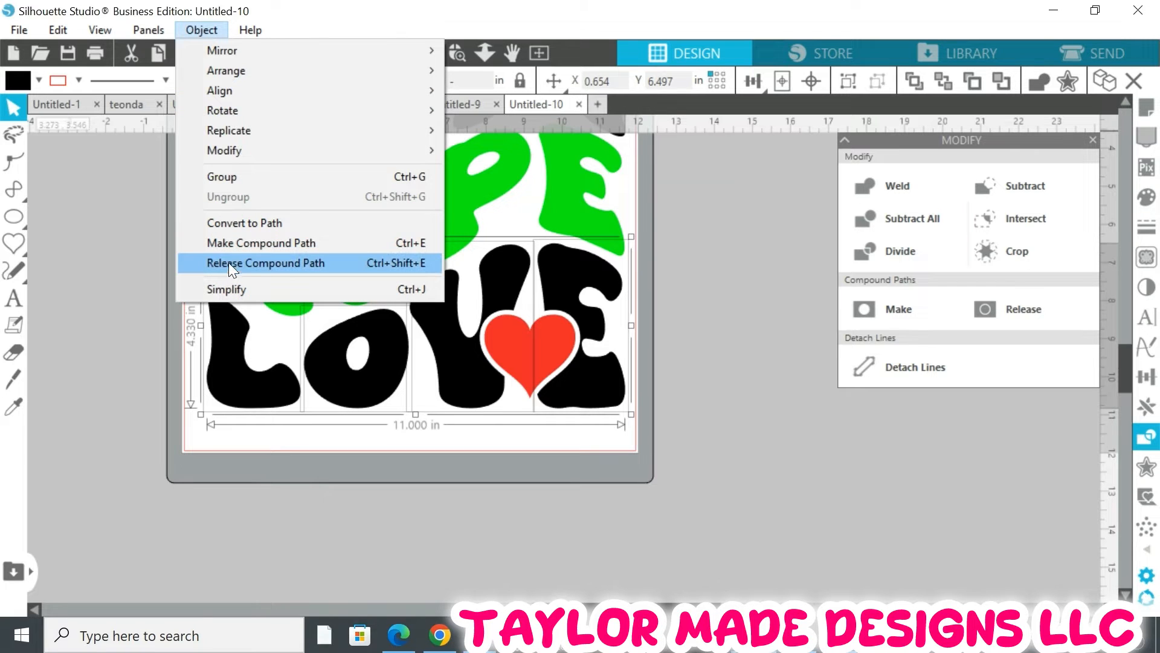
left_click(237, 176)
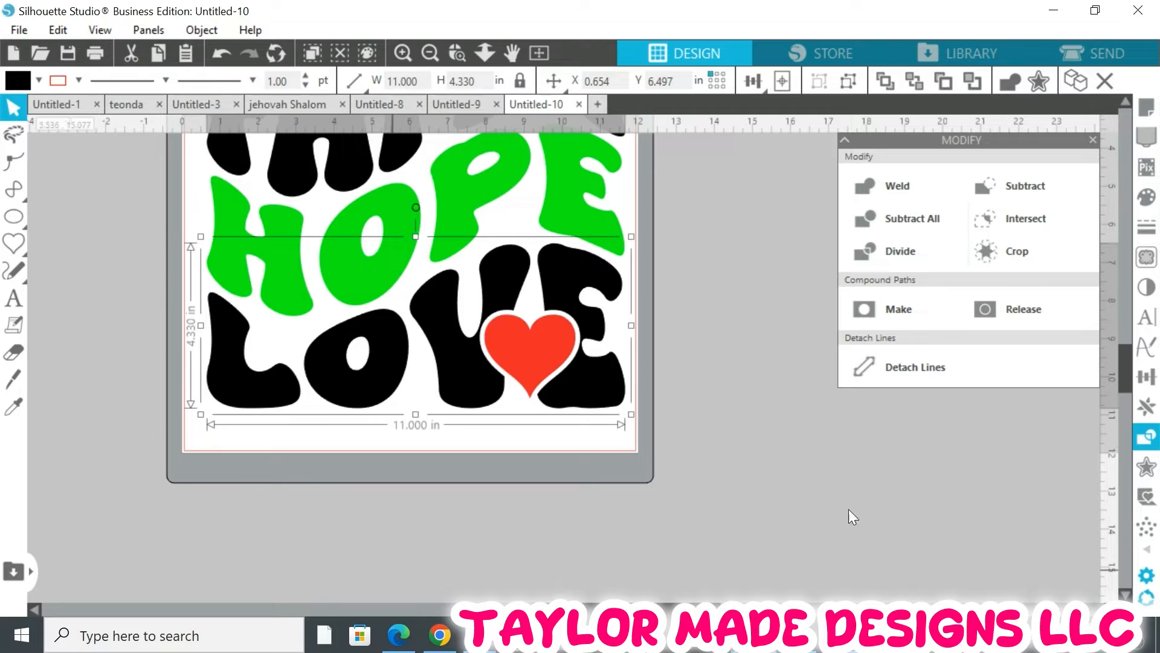
Recolor the green HOPE lettering black by sampling FAITH's fill with the eyedropper
scroll(695, 369, "up", 1)
scroll(723, 396, "up", 1)
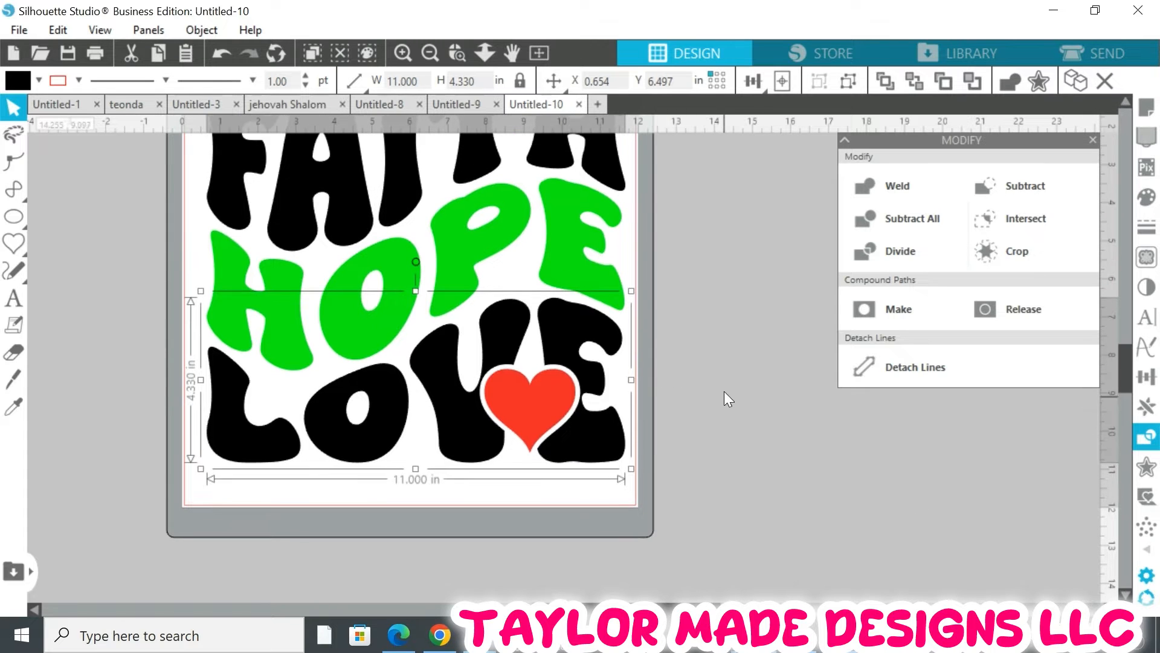
scroll(738, 404, "up", 1)
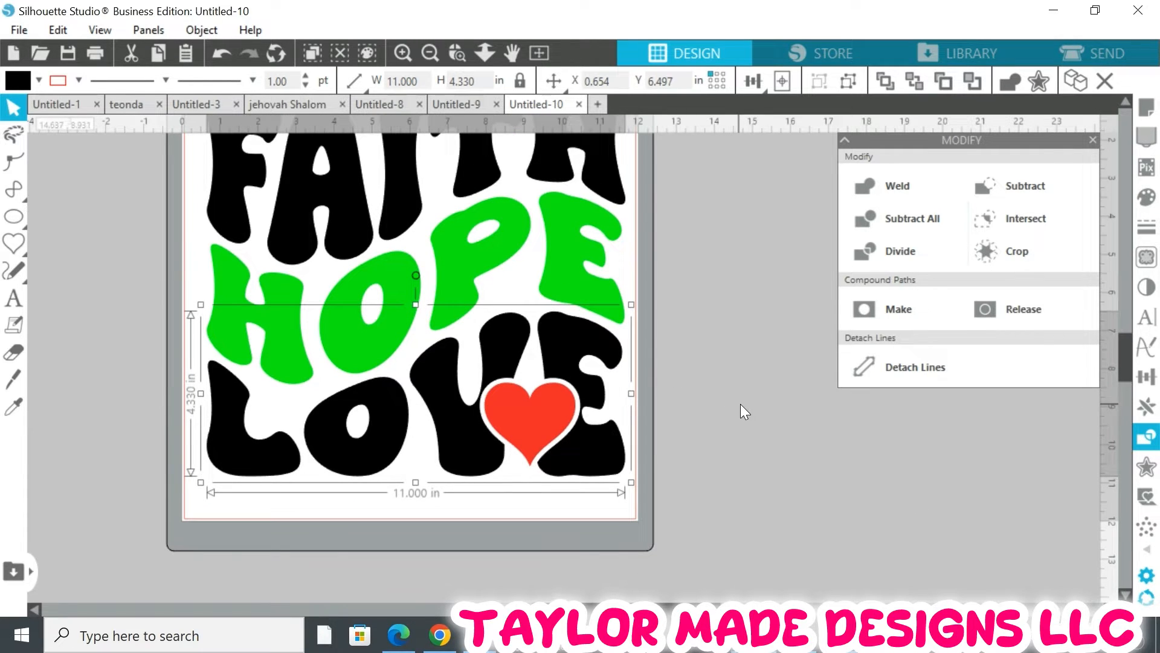
scroll(742, 398, "up", 1)
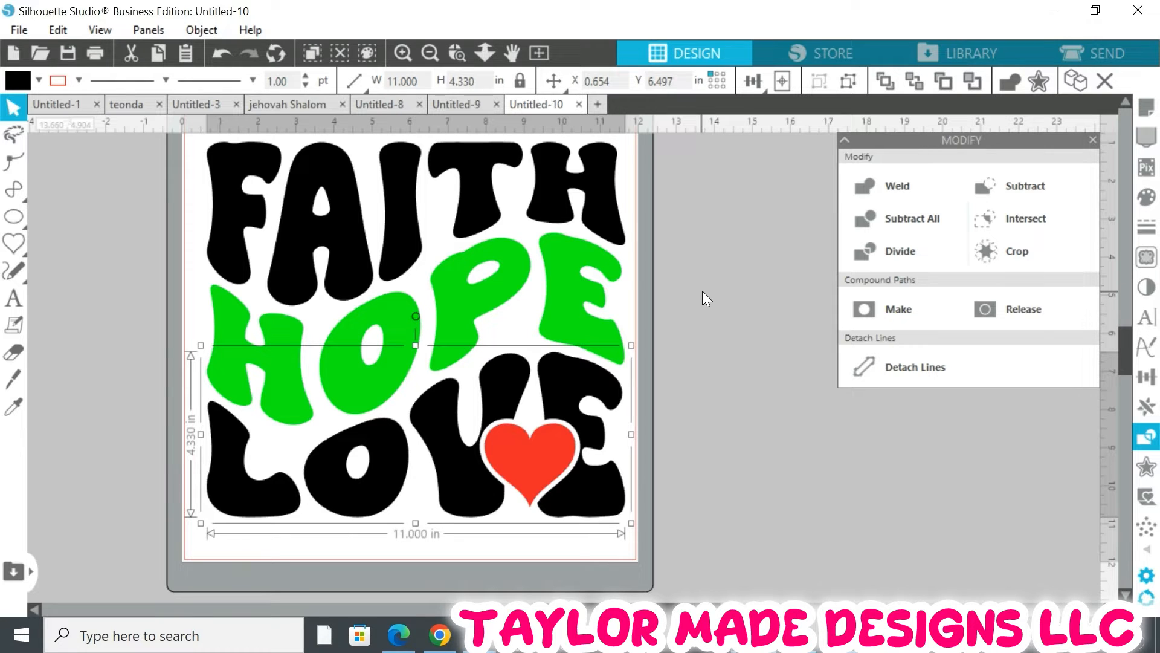
left_click(734, 265)
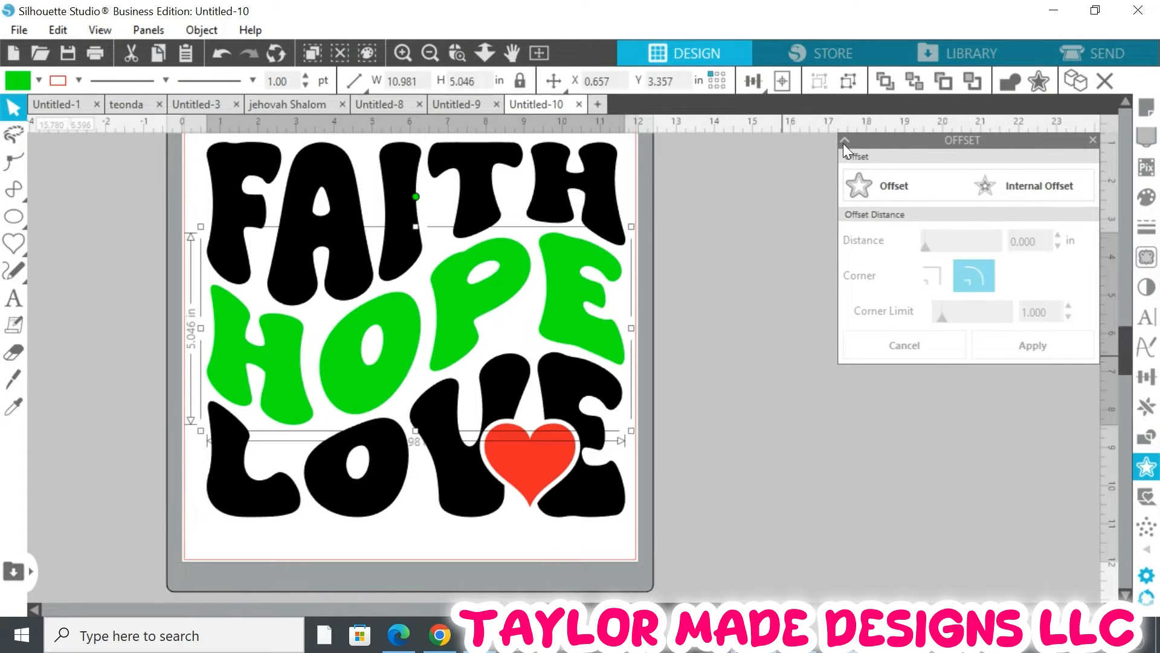
left_click(846, 140)
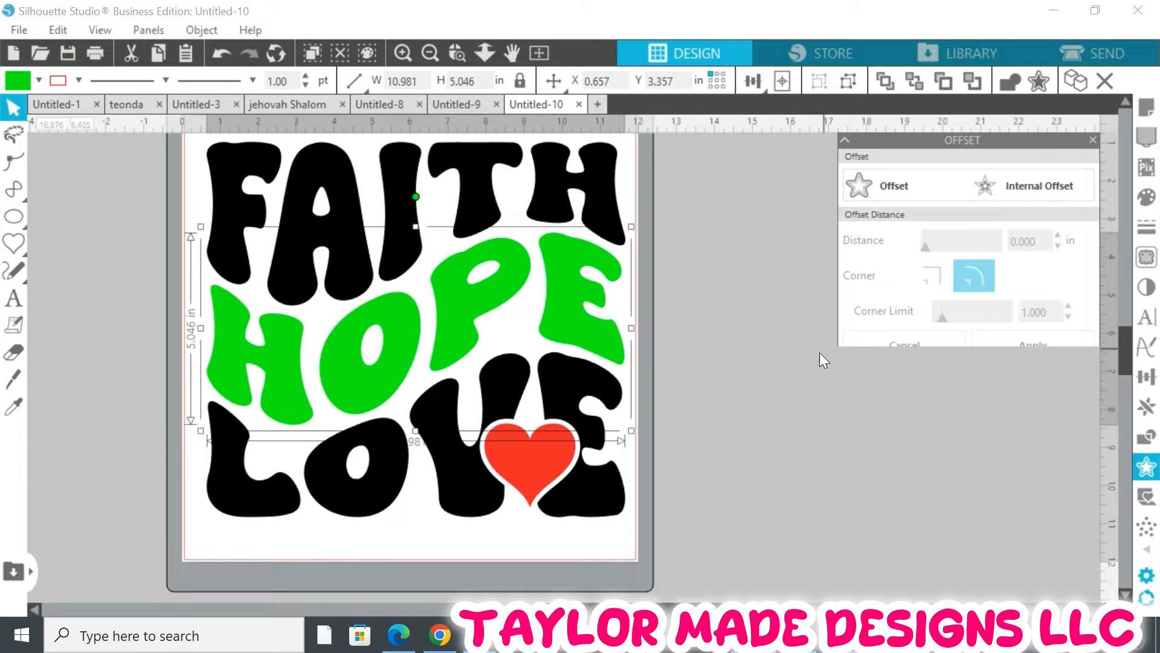
scroll(819, 353, "up", 1)
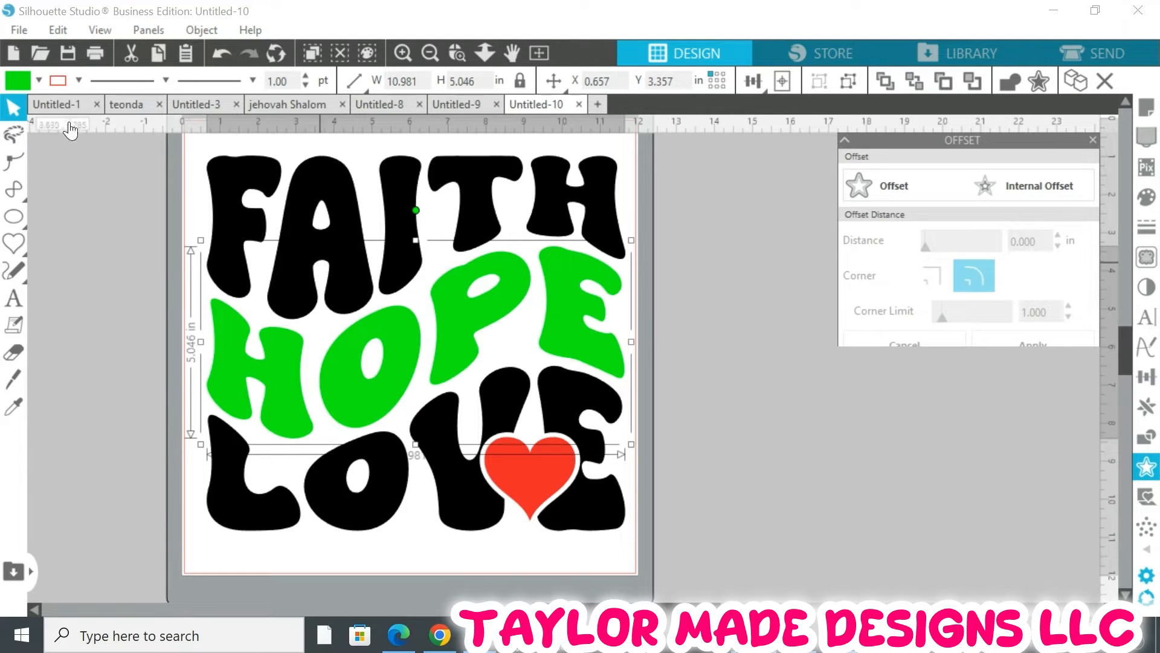
left_click(36, 79)
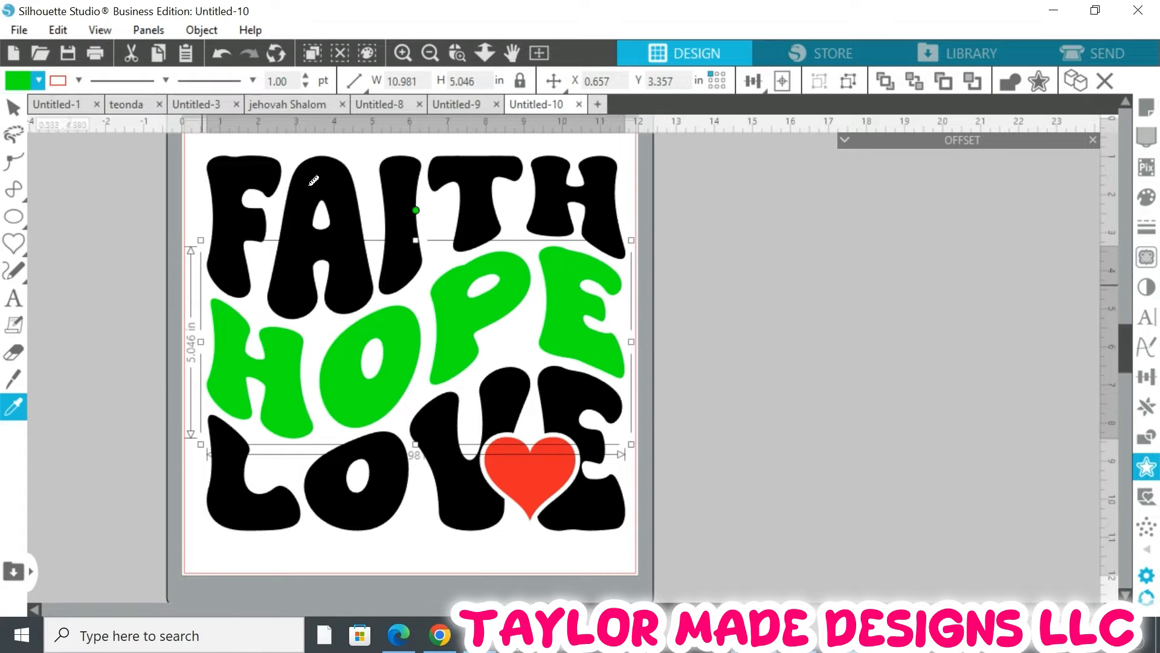
left_click(252, 176)
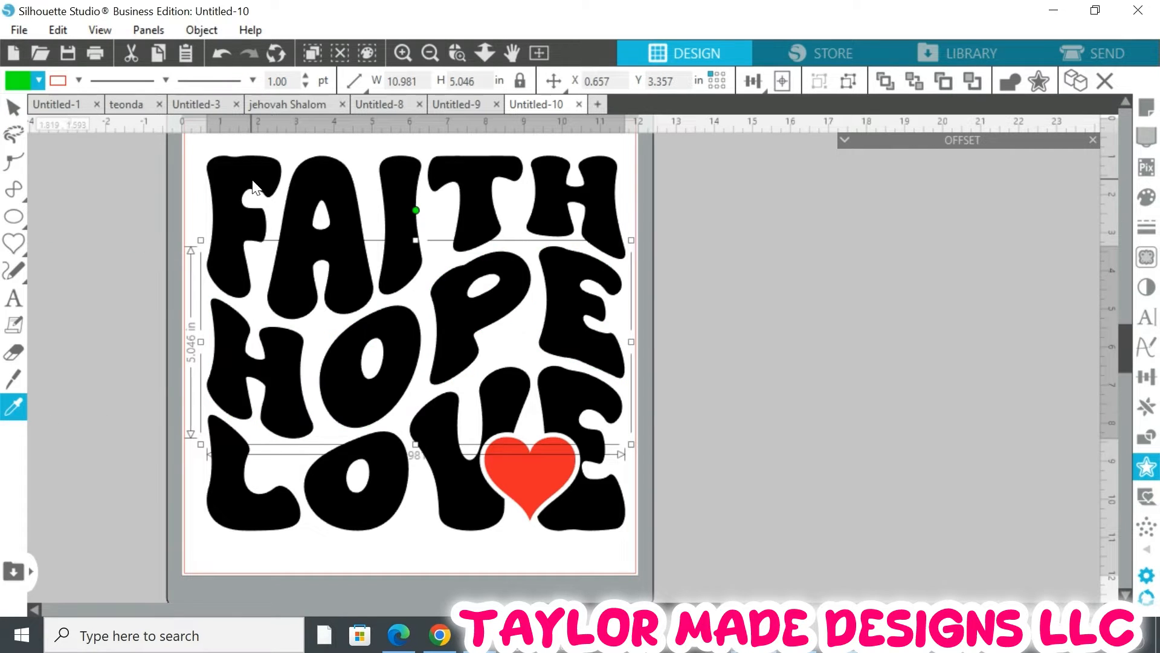
Select the FAITH, HOPE and LOVE words together and make them a compound path
left_click(859, 378)
left_click_drag(640, 609, 628, 609)
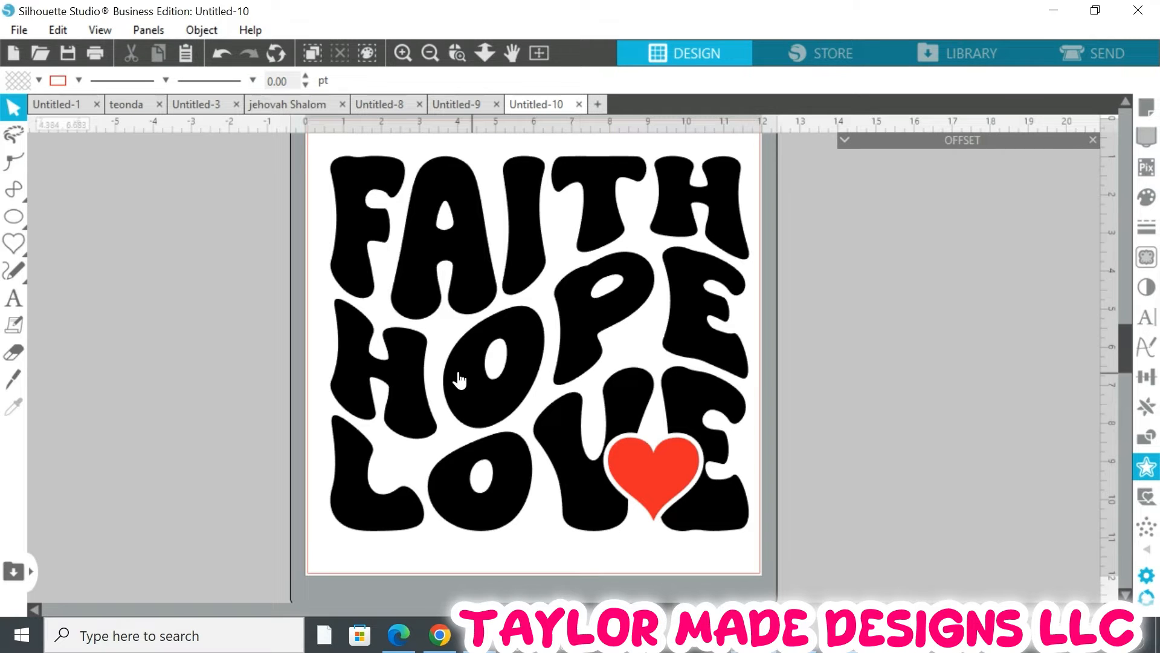
left_click(441, 304)
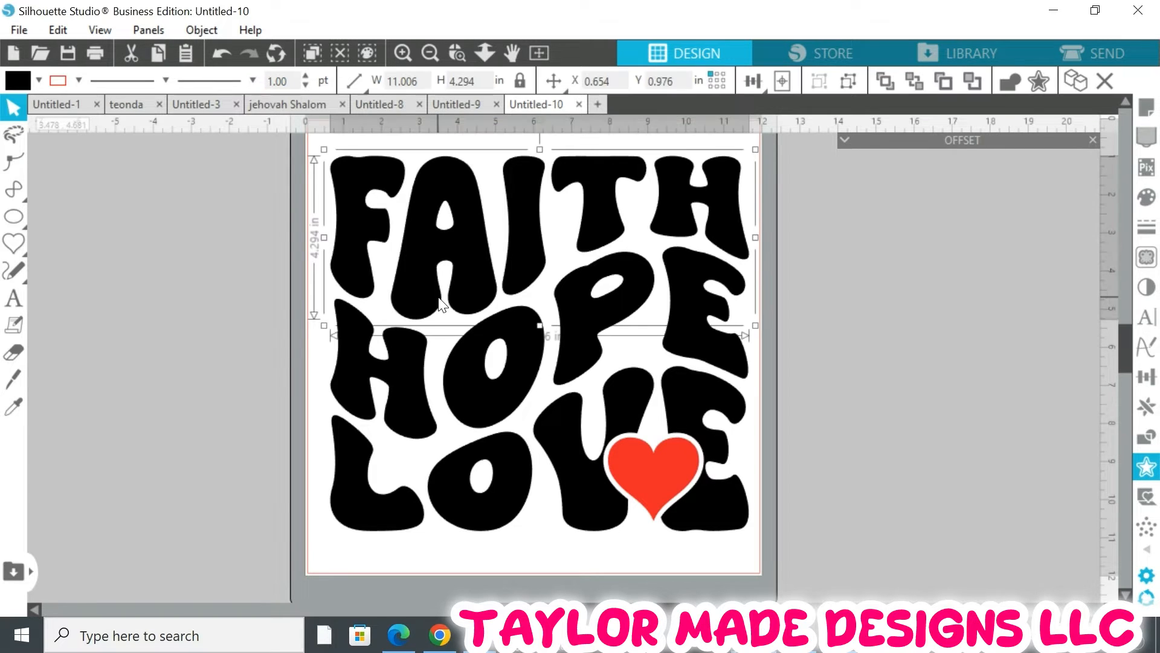
left_click(460, 363, "shift")
left_click(479, 533, "shift")
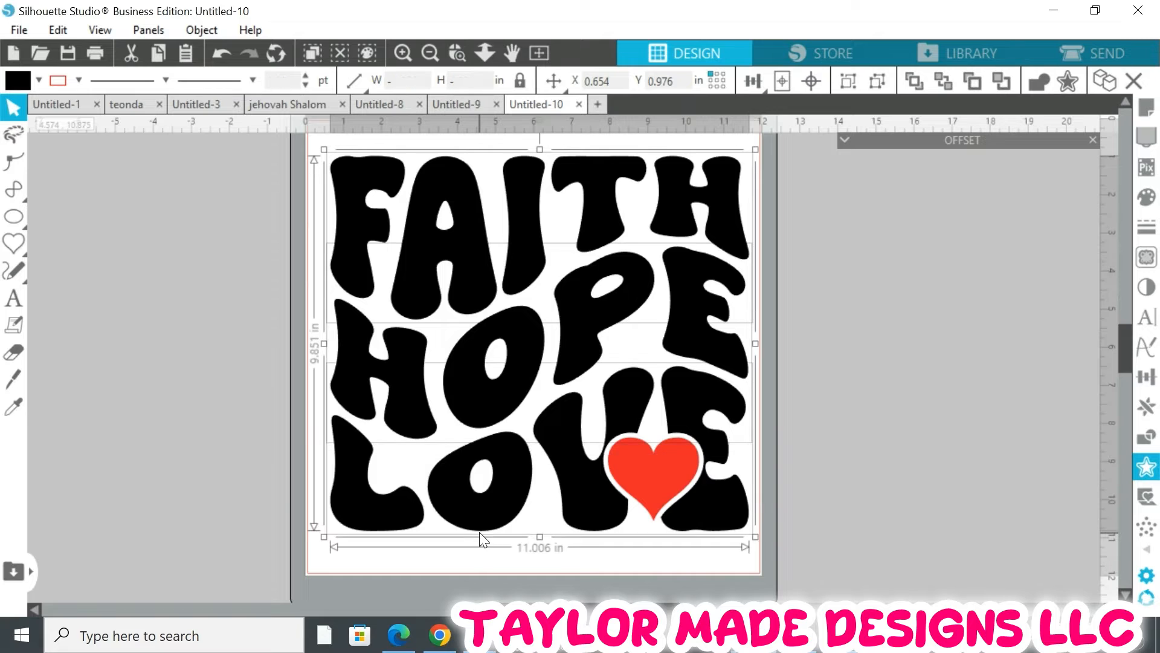
left_click(200, 30)
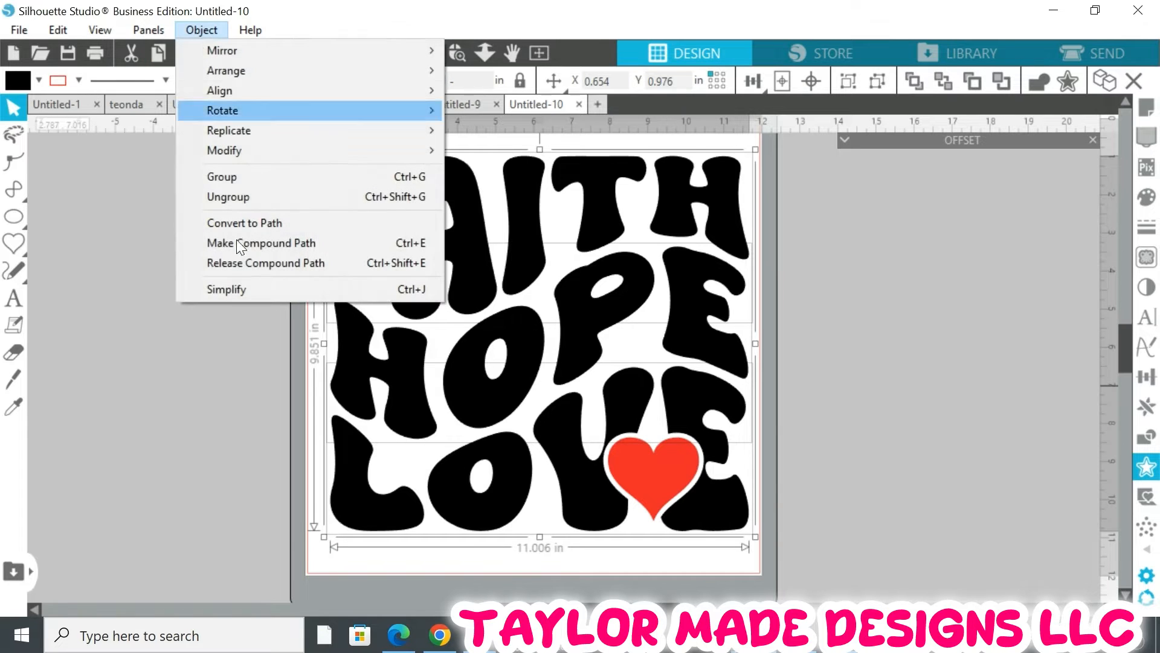
left_click(246, 244)
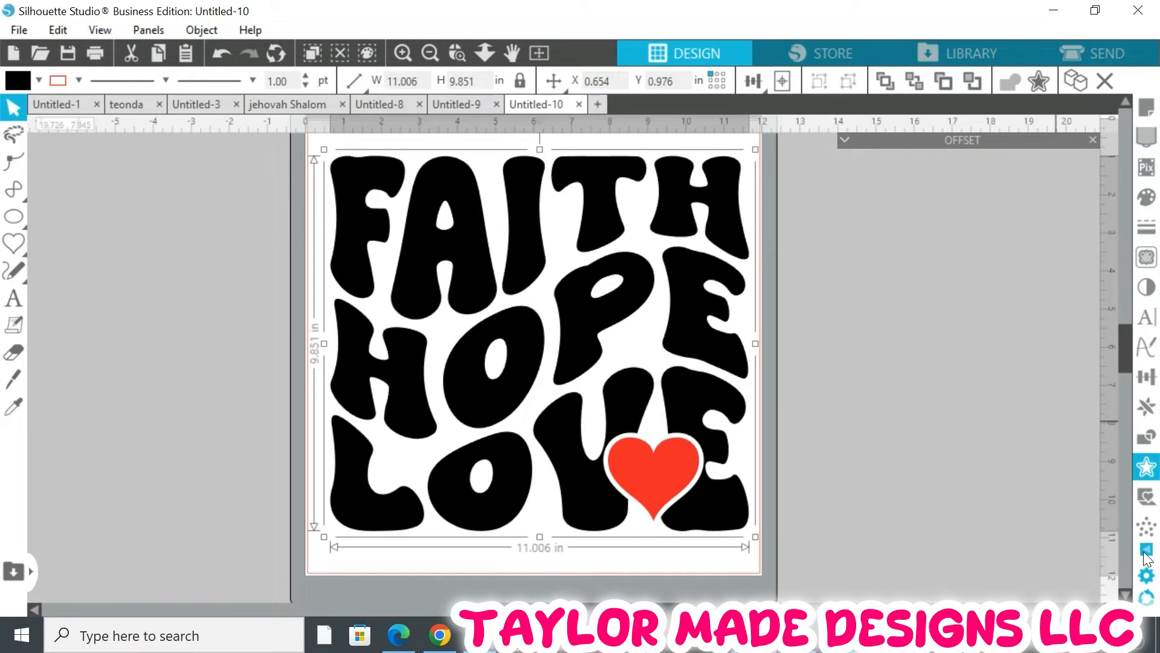
Create a 0.125 in internal offset of the lettering
left_click(1147, 474)
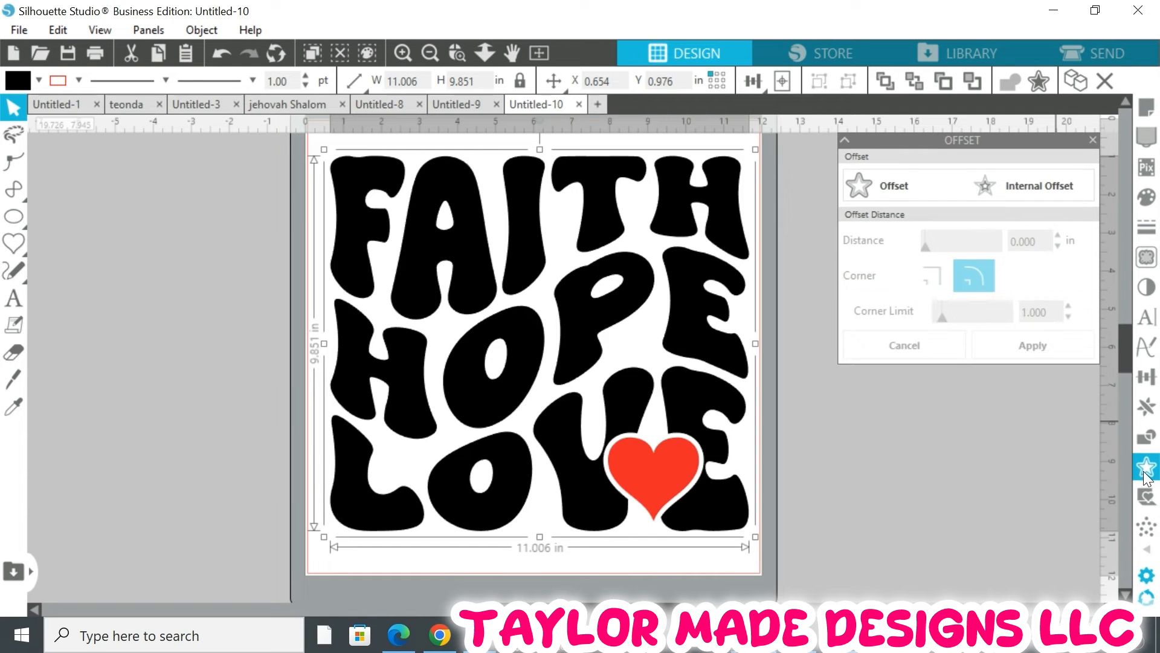
left_click(1028, 180)
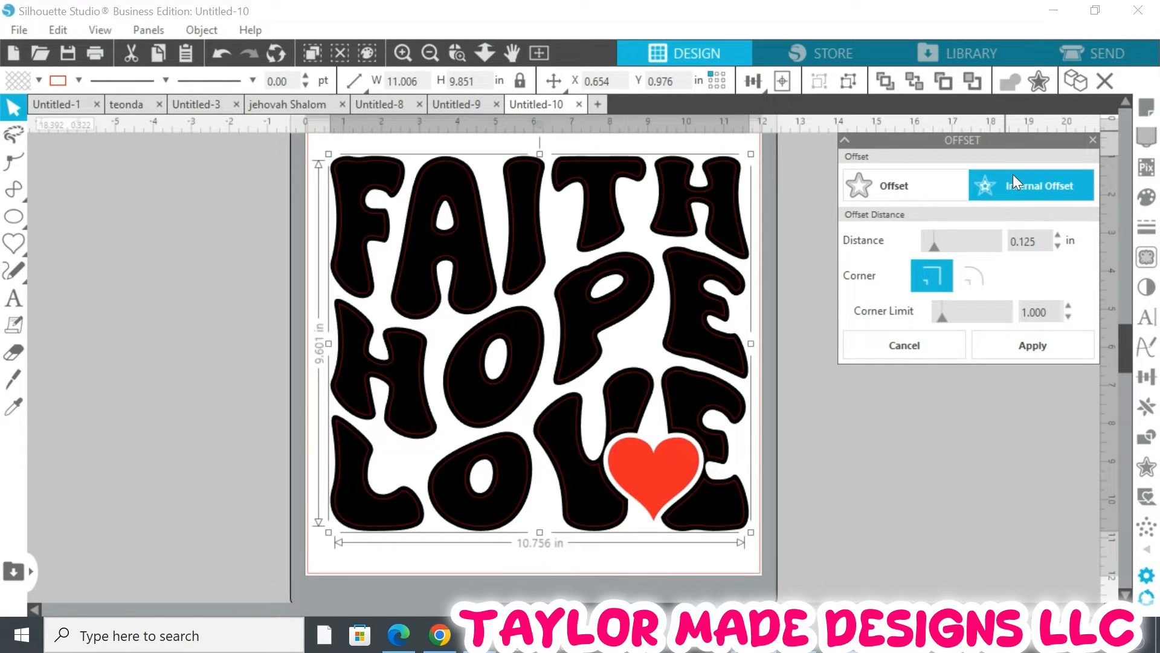
left_click(1010, 347)
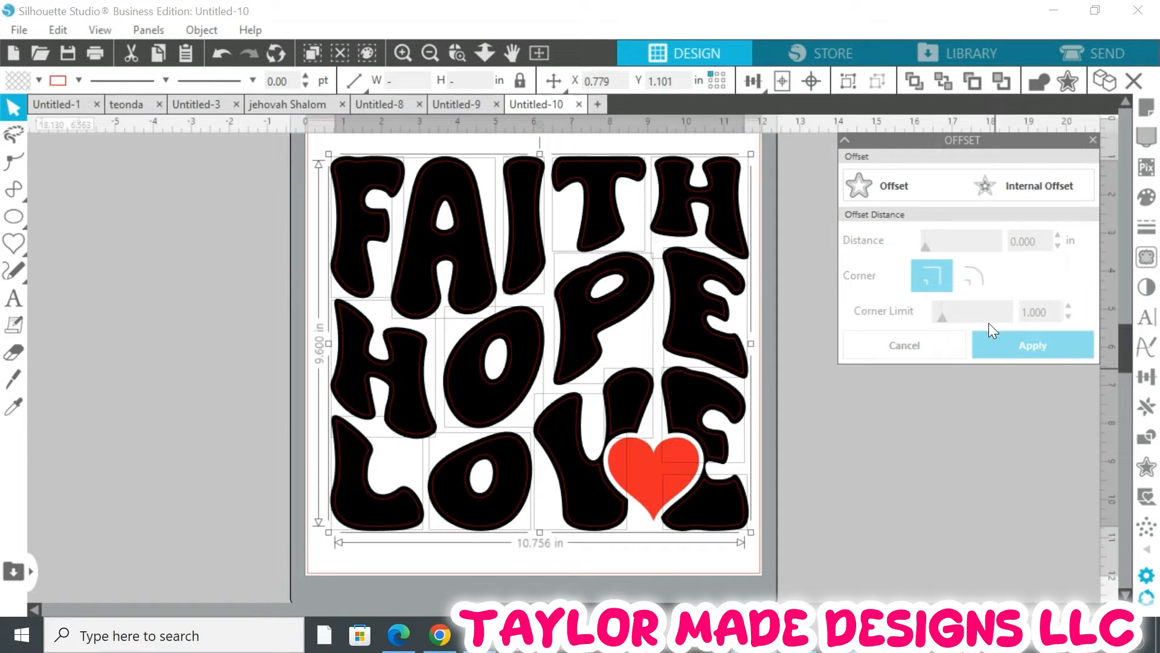
left_click(204, 27)
left_click(246, 176)
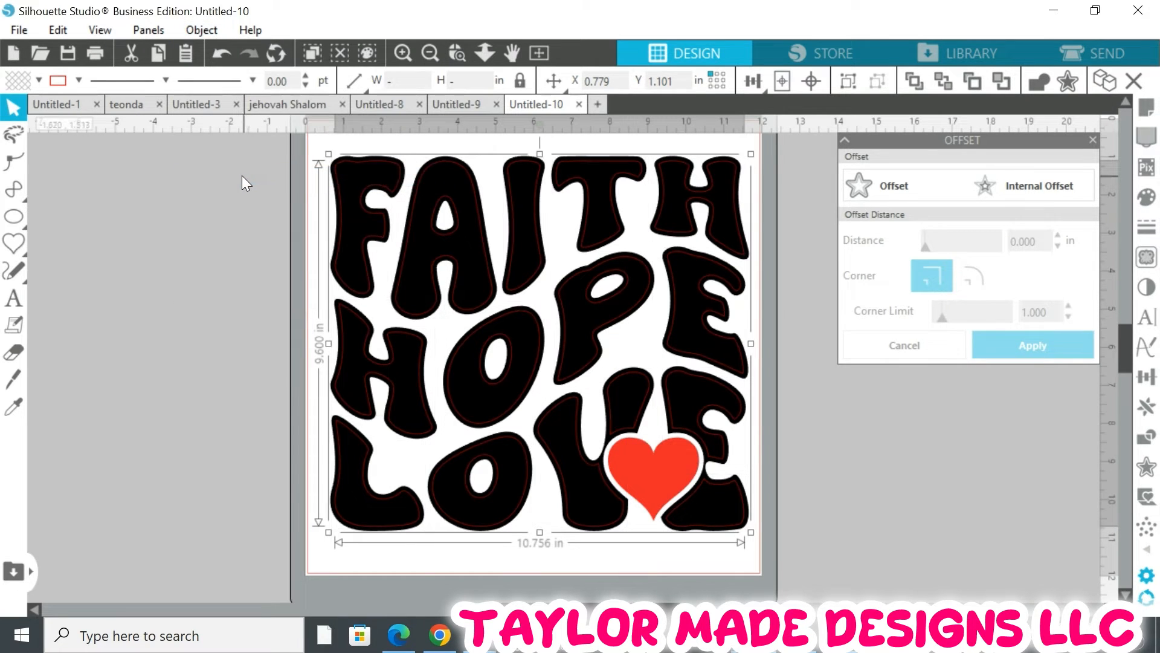
Apply the outline rhinestone effect with 10ss stones to the outer lettering
left_click(154, 324)
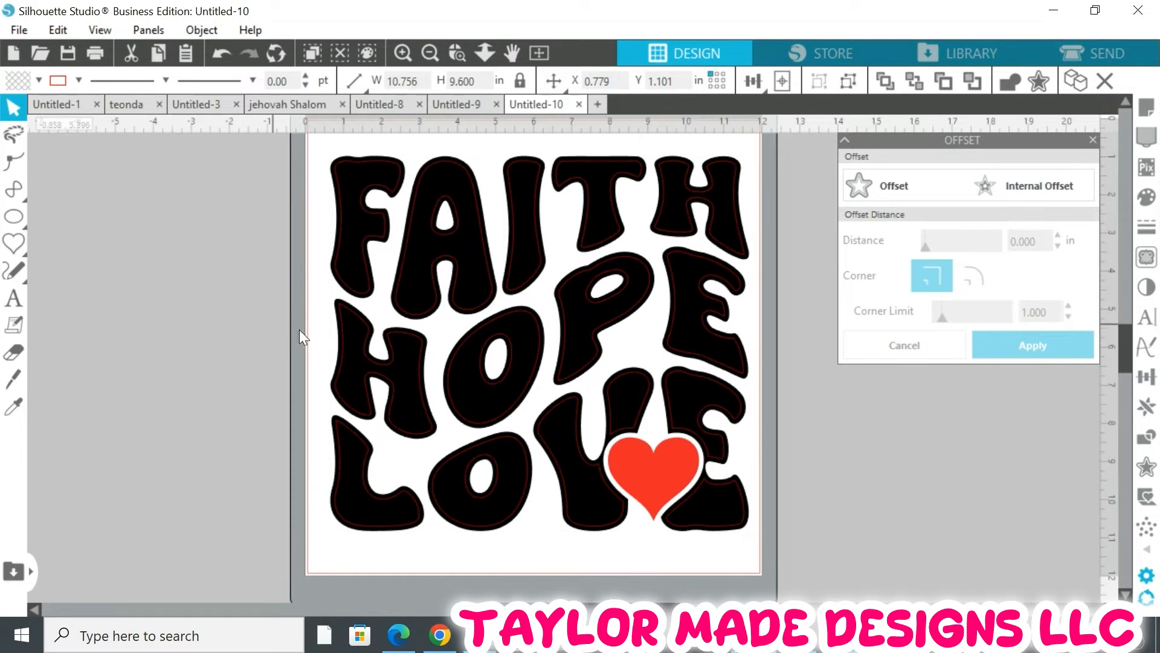
left_click(334, 313)
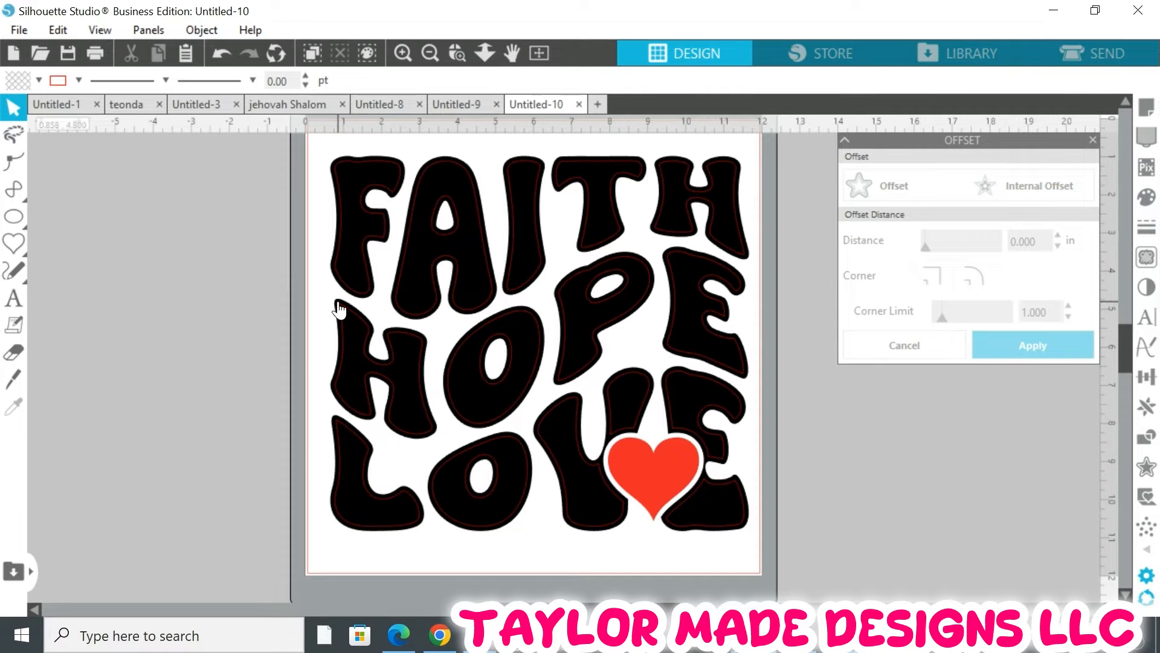
left_click(339, 309)
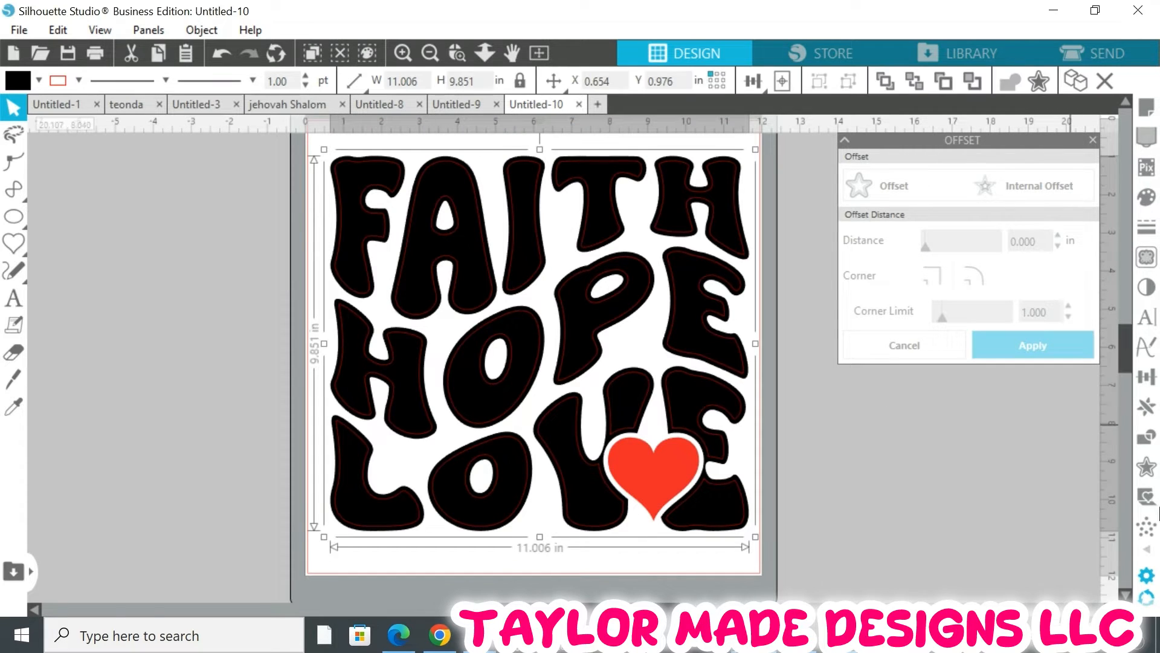
left_click(1147, 549)
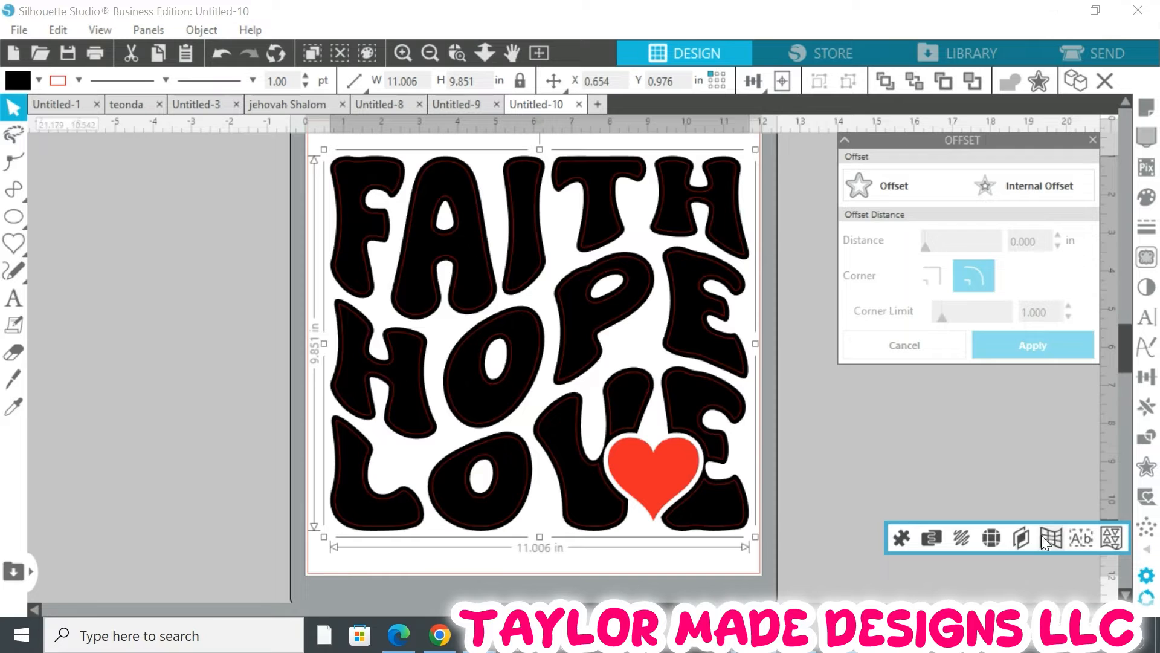
left_click(992, 538)
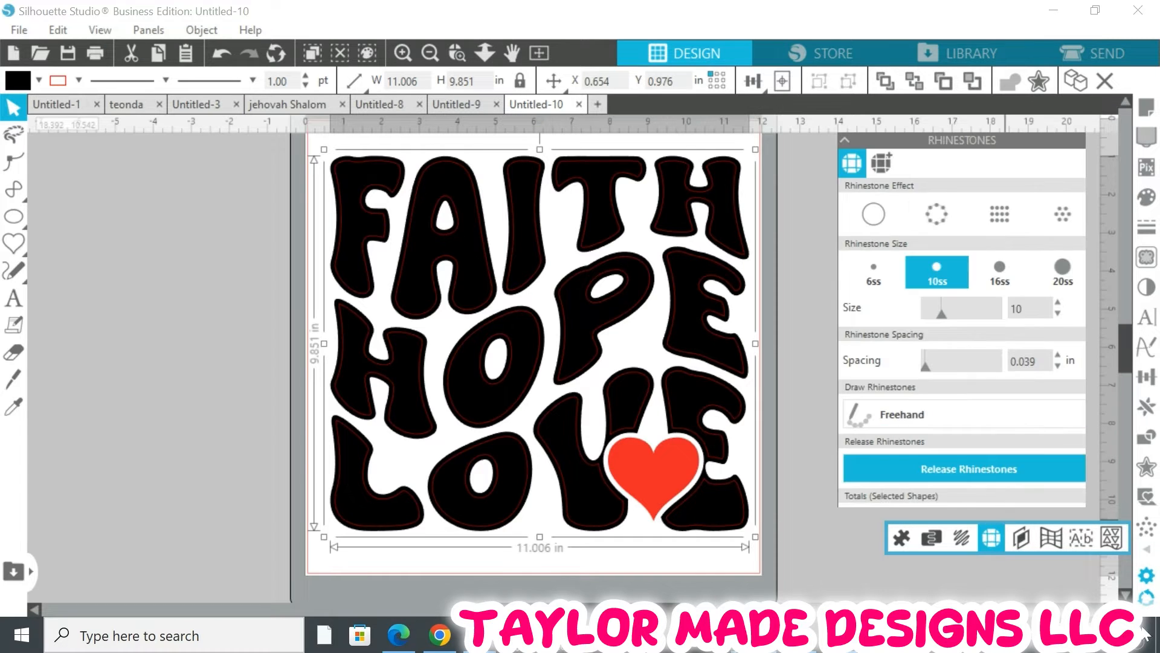
left_click(942, 219)
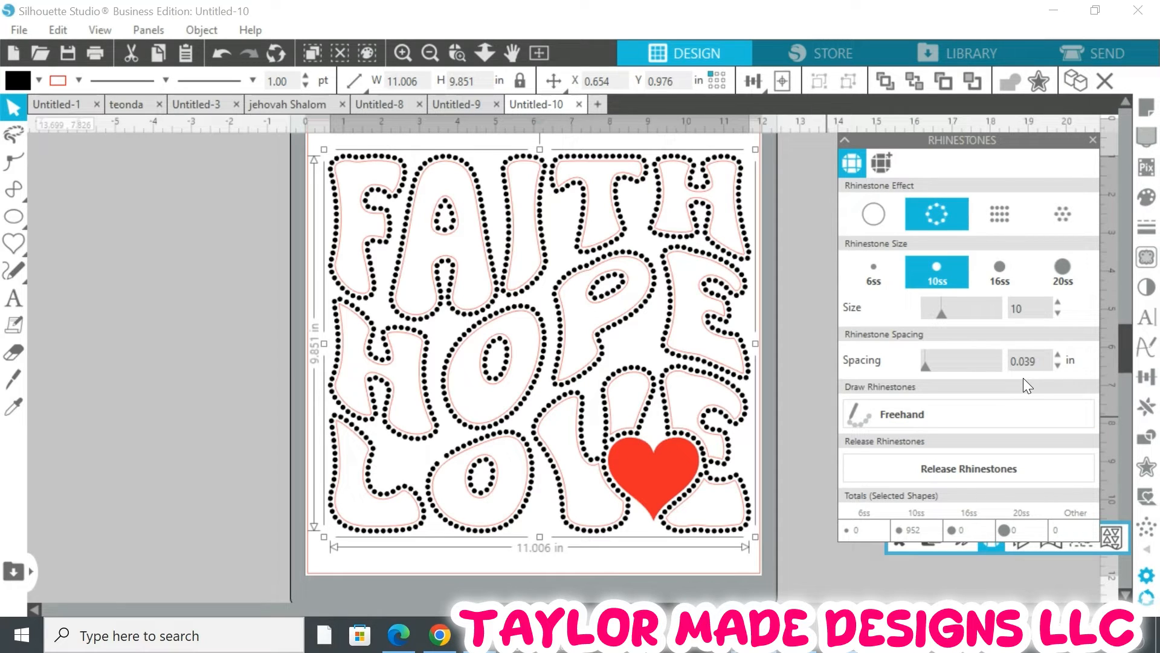
Set the rhinestone spacing to 0.015 in
left_click(1043, 360)
key("BackSpace")
key("BackSpace")
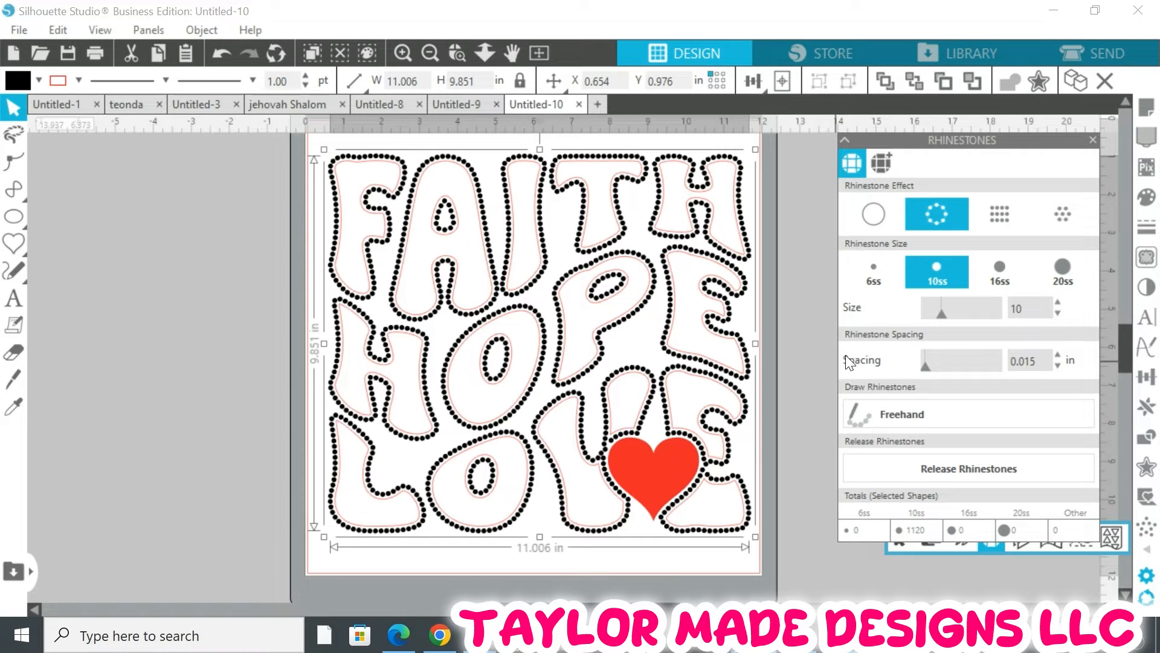
Fill the inner offset lettering green
left_click(215, 221)
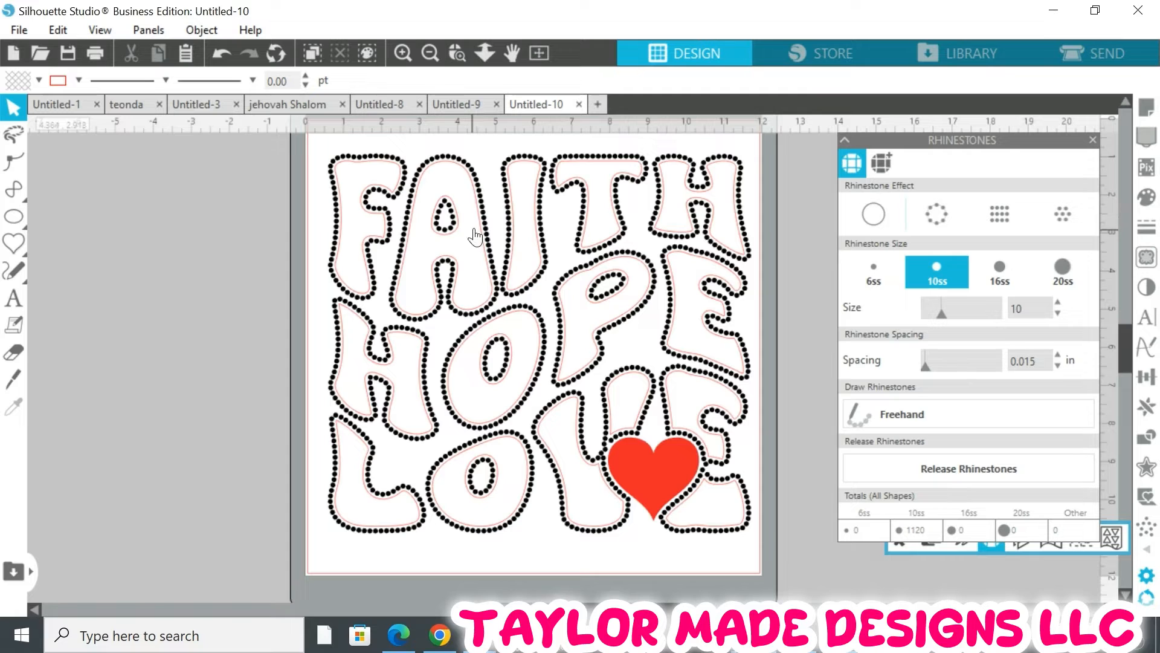
left_click(385, 170)
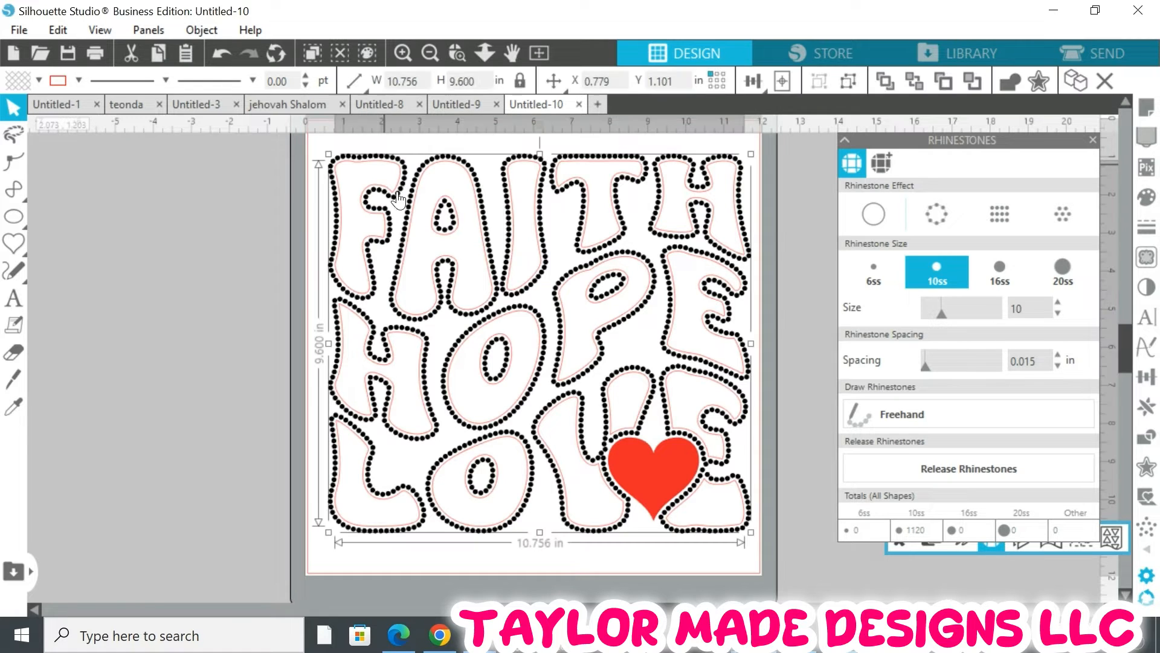
left_click(31, 71)
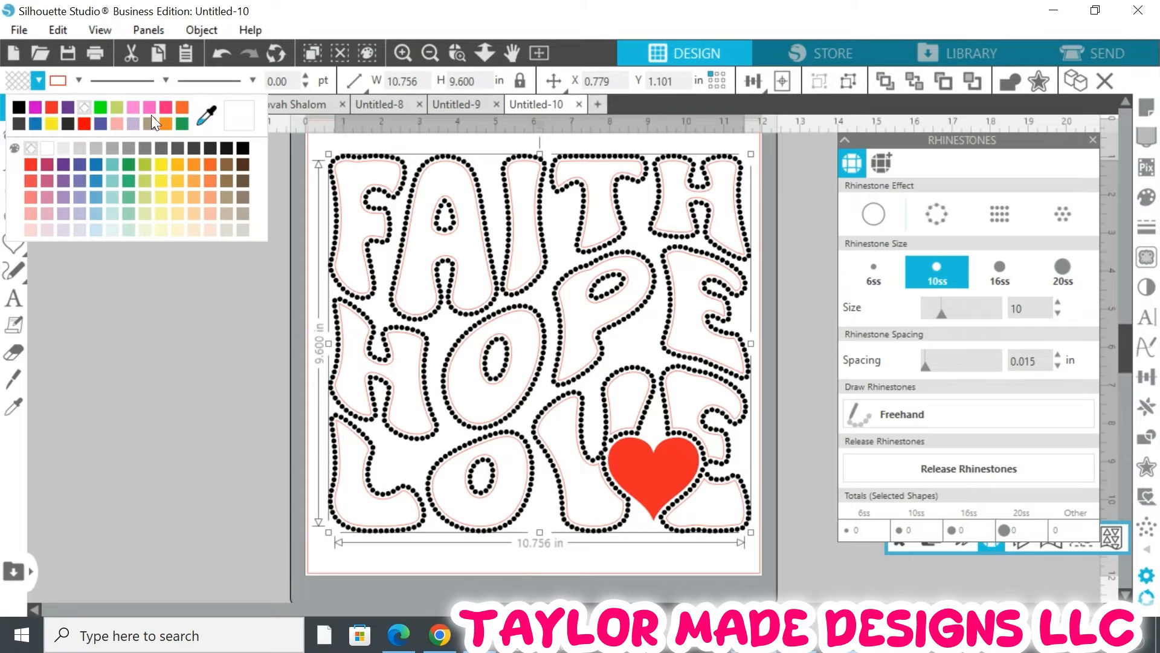
left_click(165, 108)
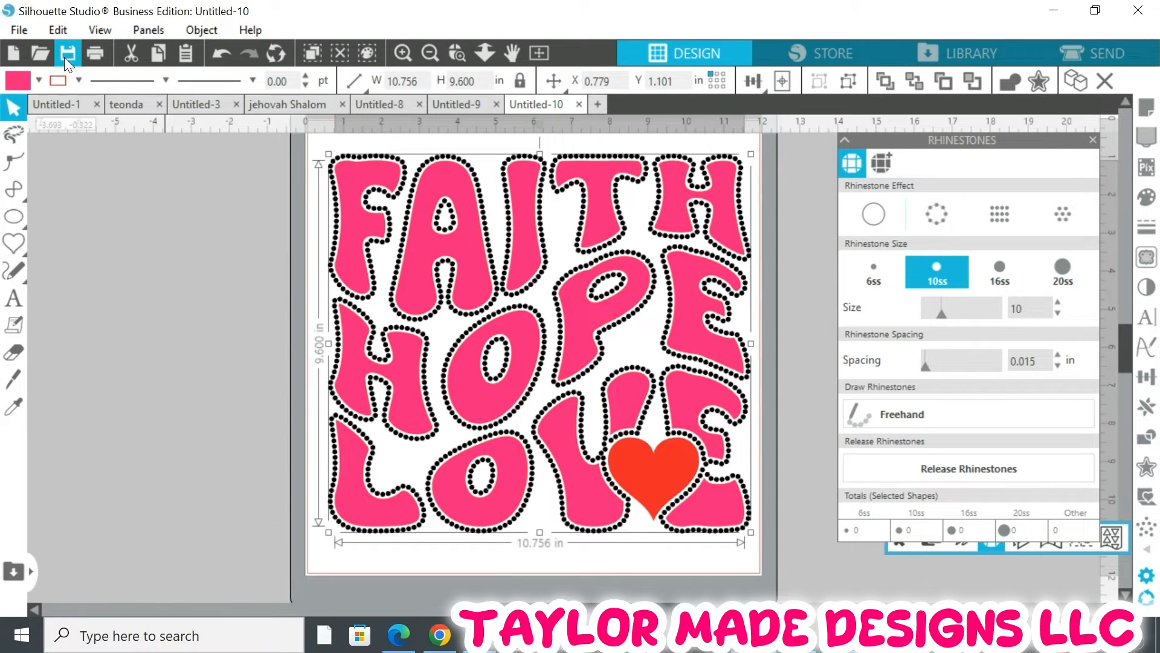
left_click(38, 82)
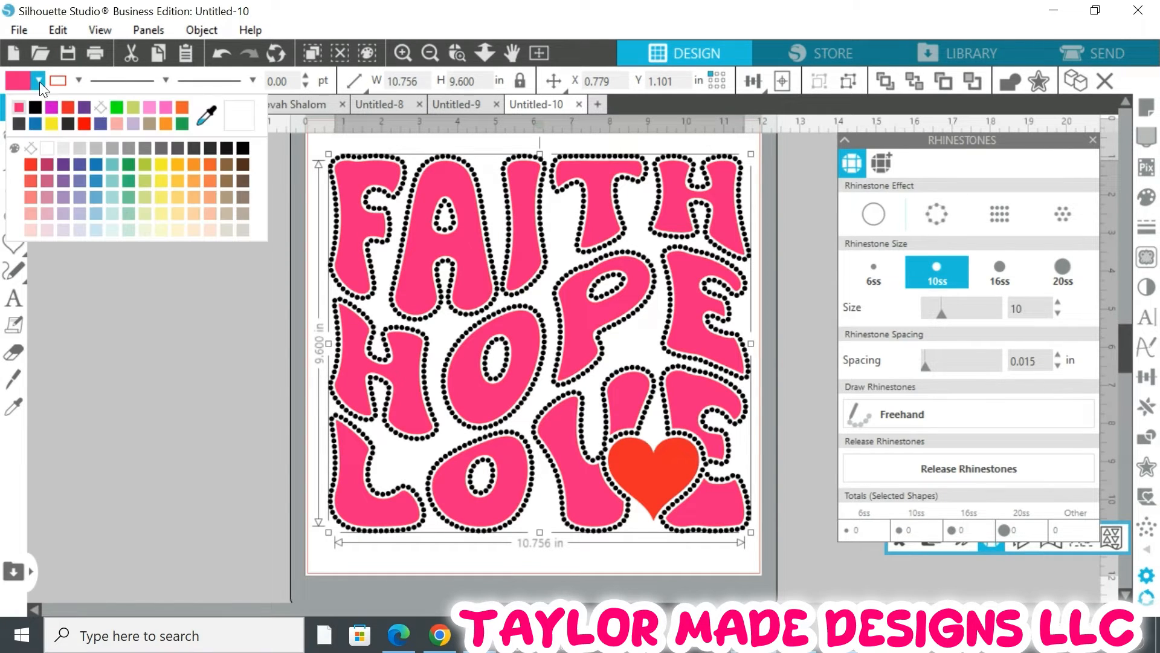
left_click(118, 105)
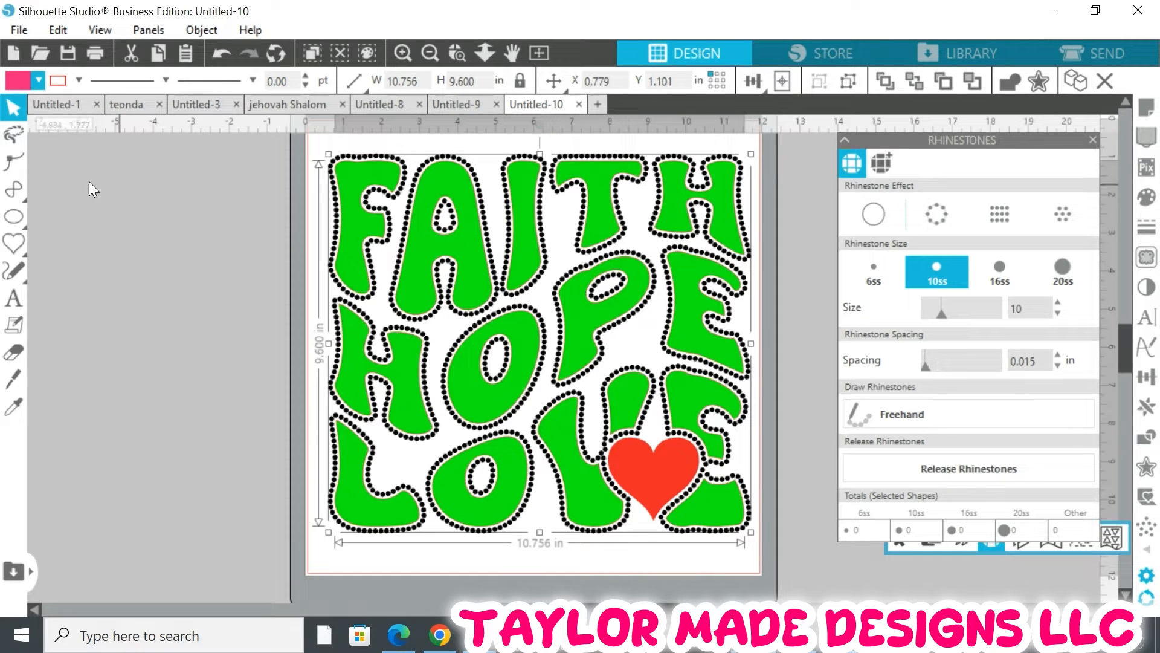
Apply the Radial Fill rhinestone effect to the inner offset lettering
left_click(76, 81)
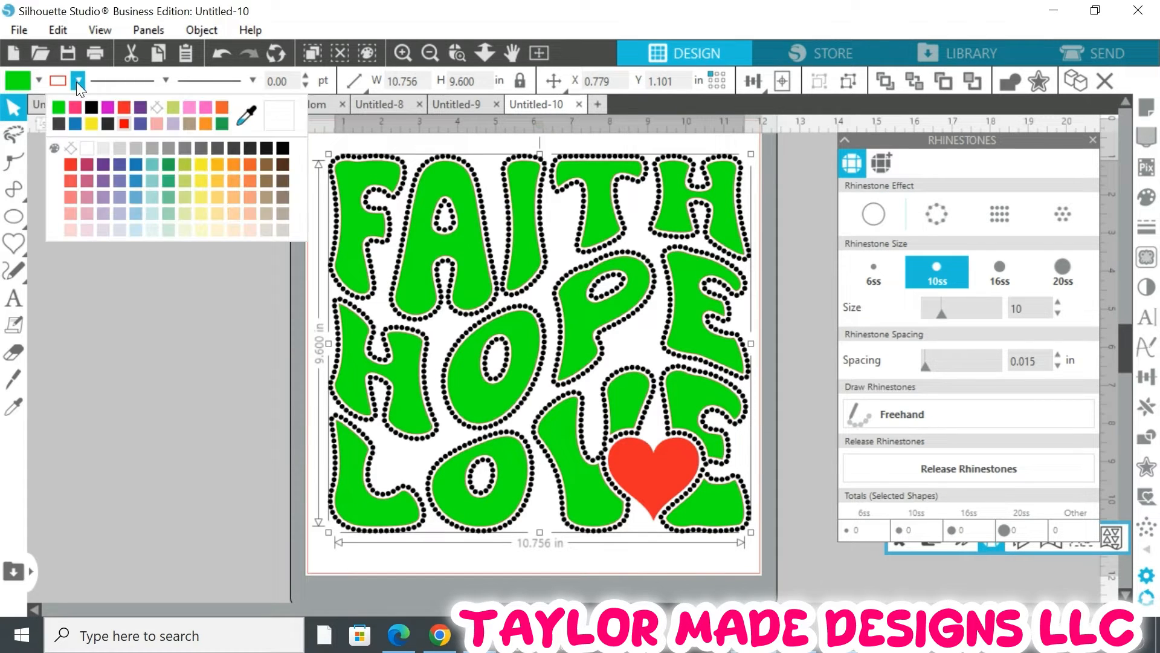
left_click(158, 108)
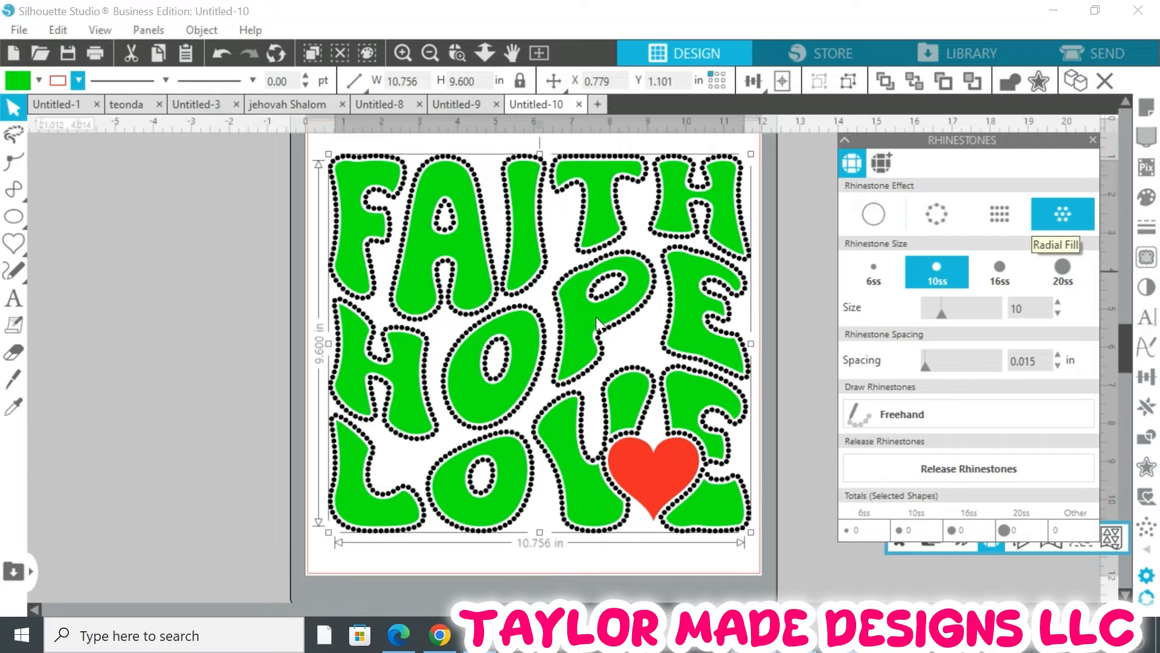
left_click(1075, 215)
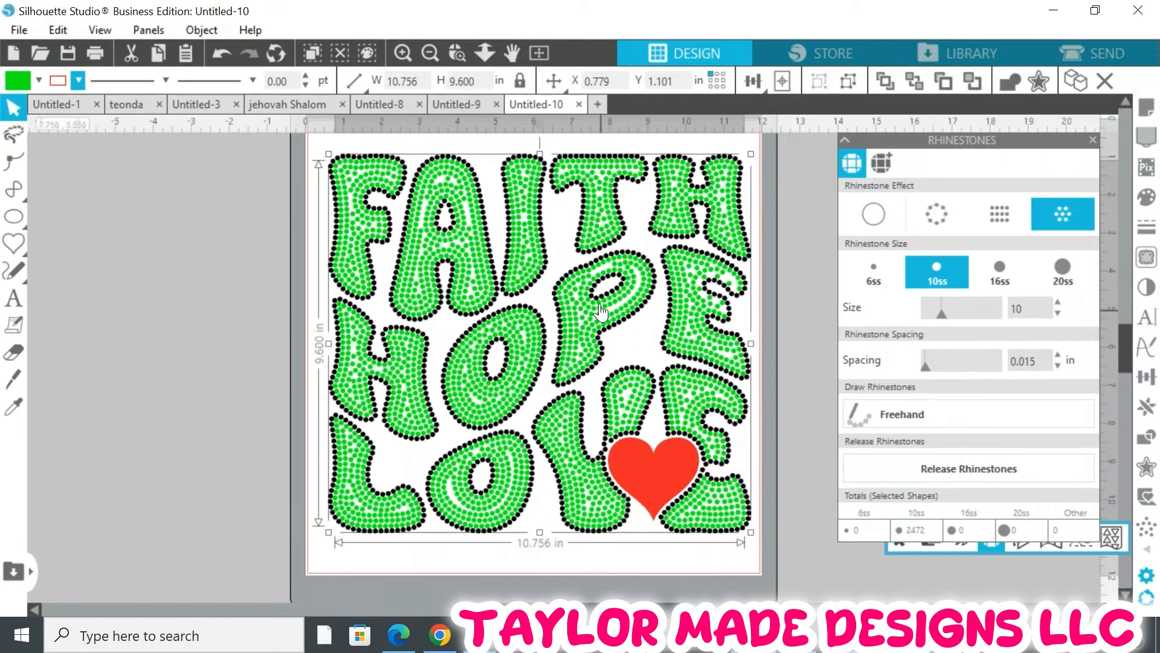
Reposition the rhinestone lettering and heart on the page
scroll(600, 311, "up", 2)
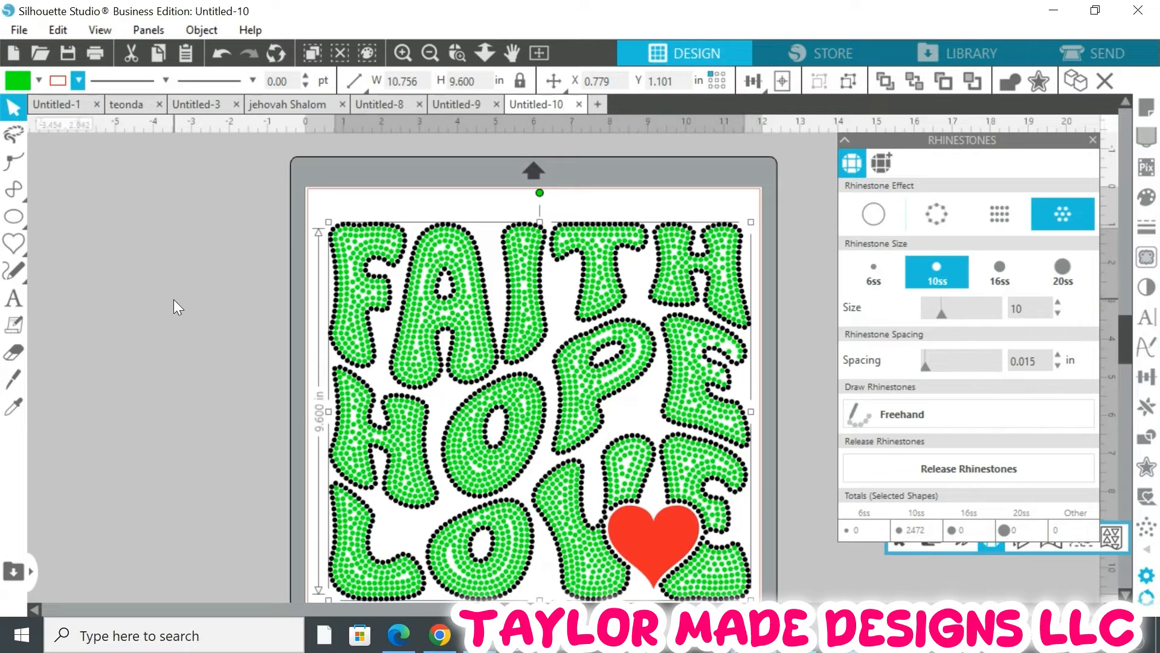
left_click(173, 299)
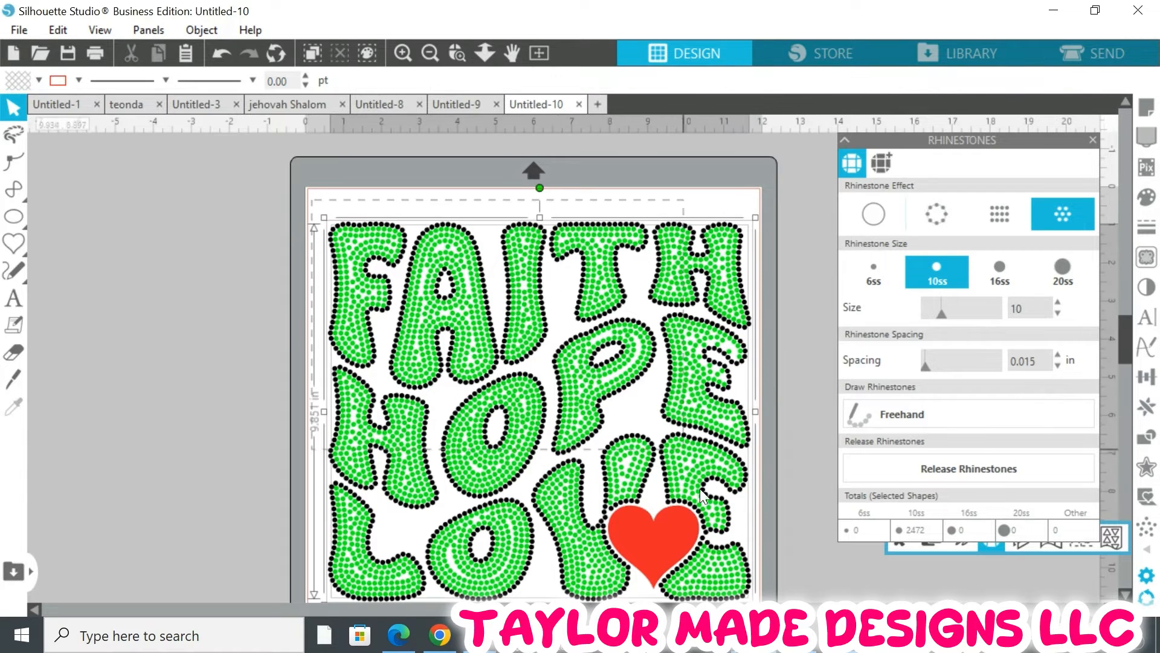
left_click_drag(699, 489, 744, 601)
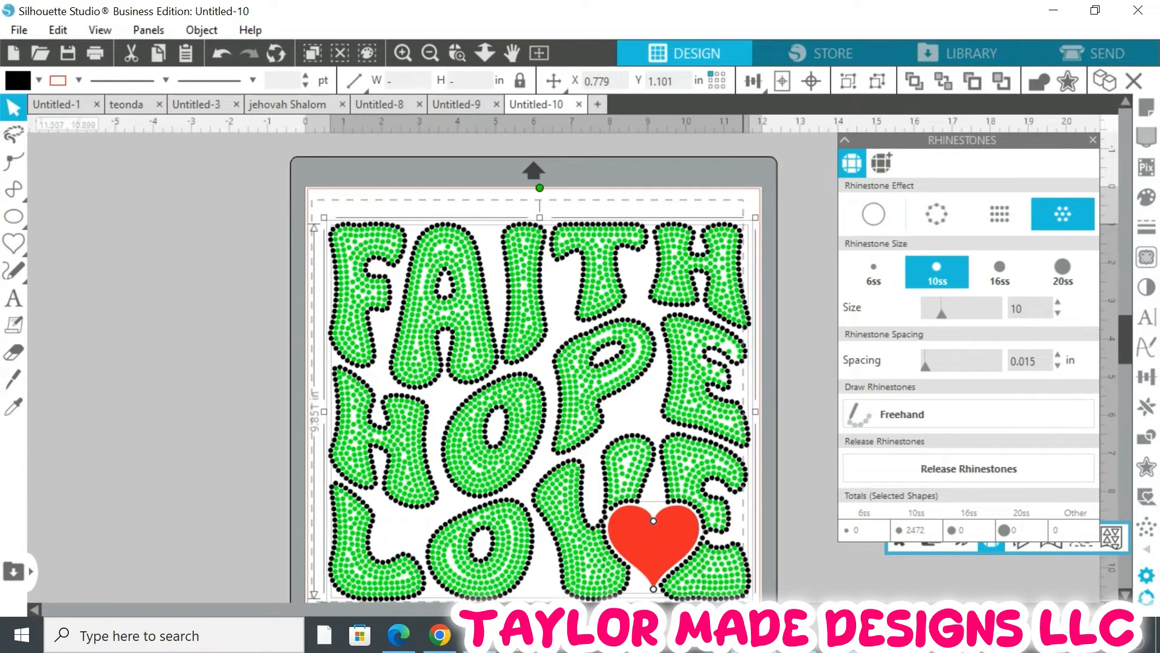
left_click_drag(564, 406, 564, 388)
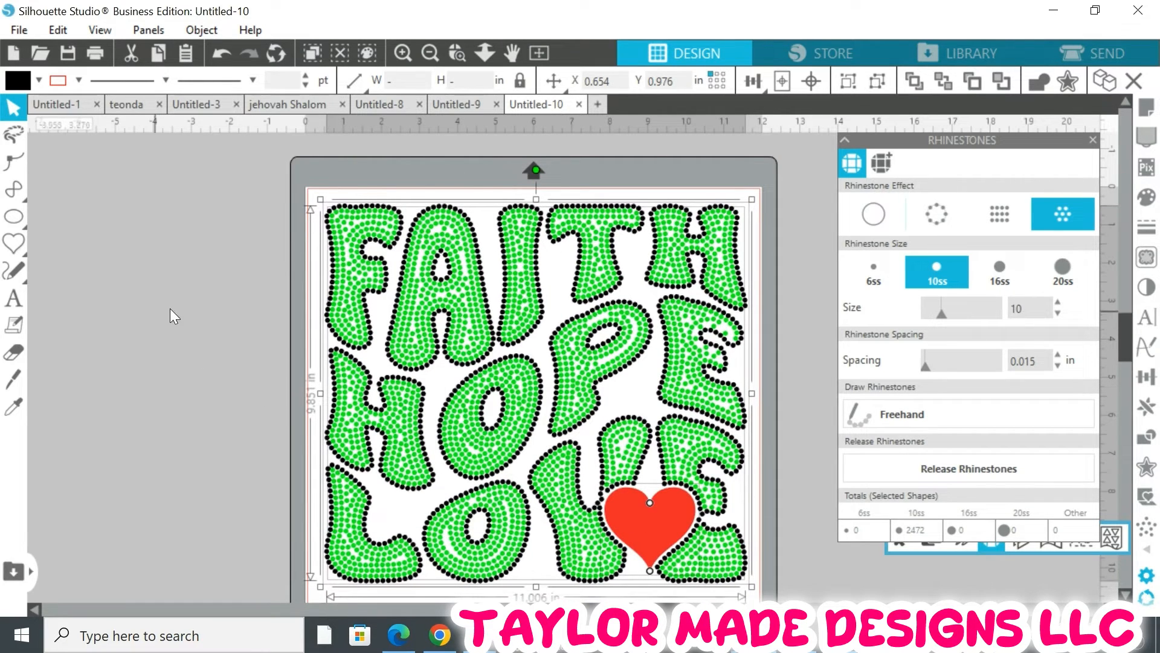
scroll(556, 347, "down", 1)
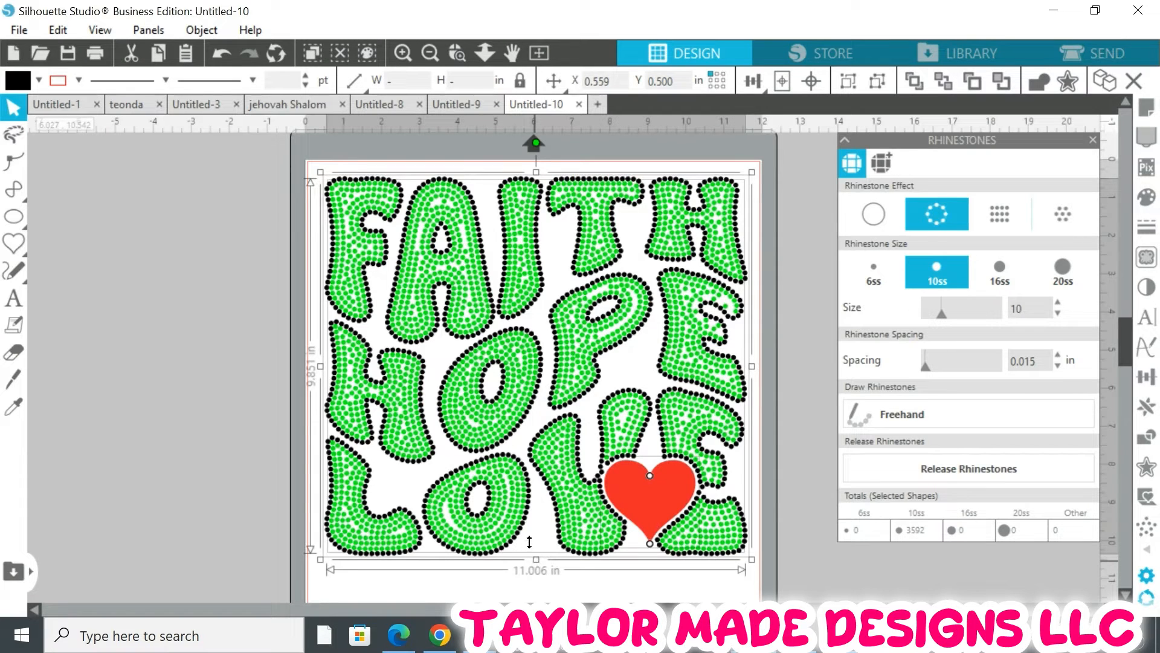
left_click_drag(551, 570, 552, 570)
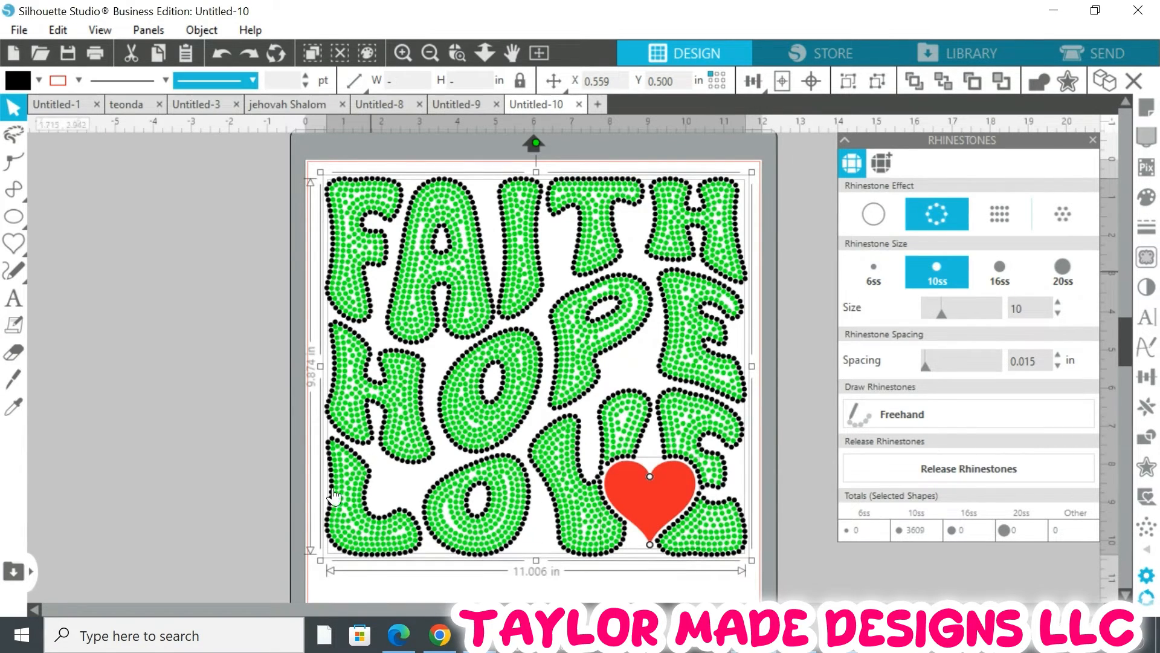
left_click(234, 423)
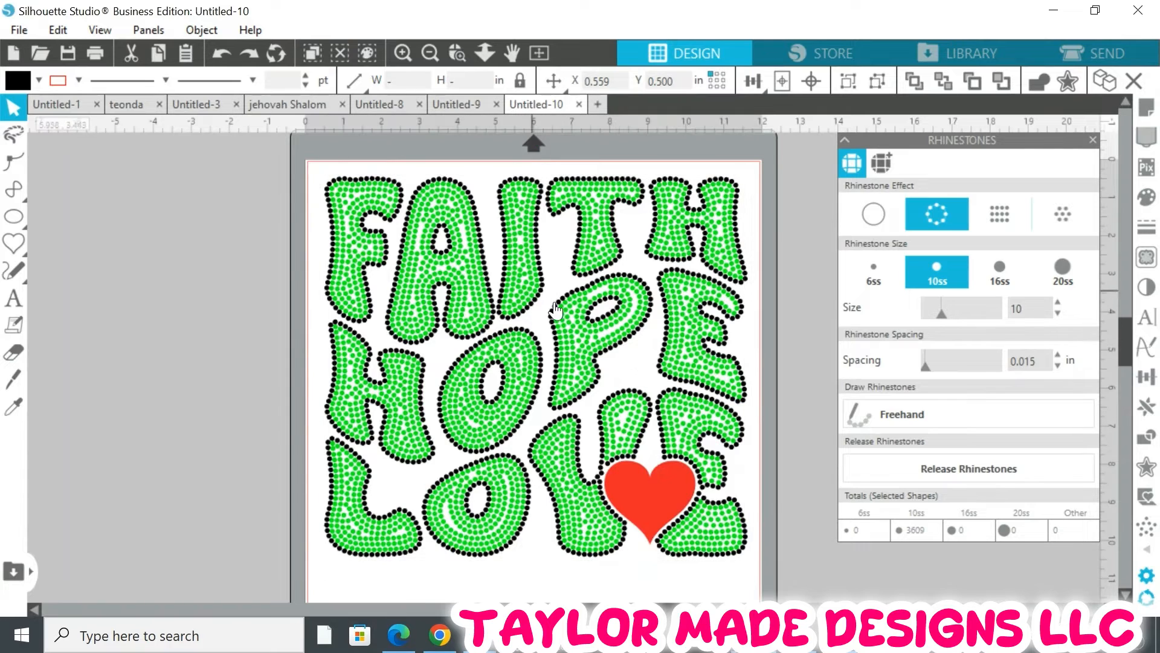
scroll(554, 307, "down", 2)
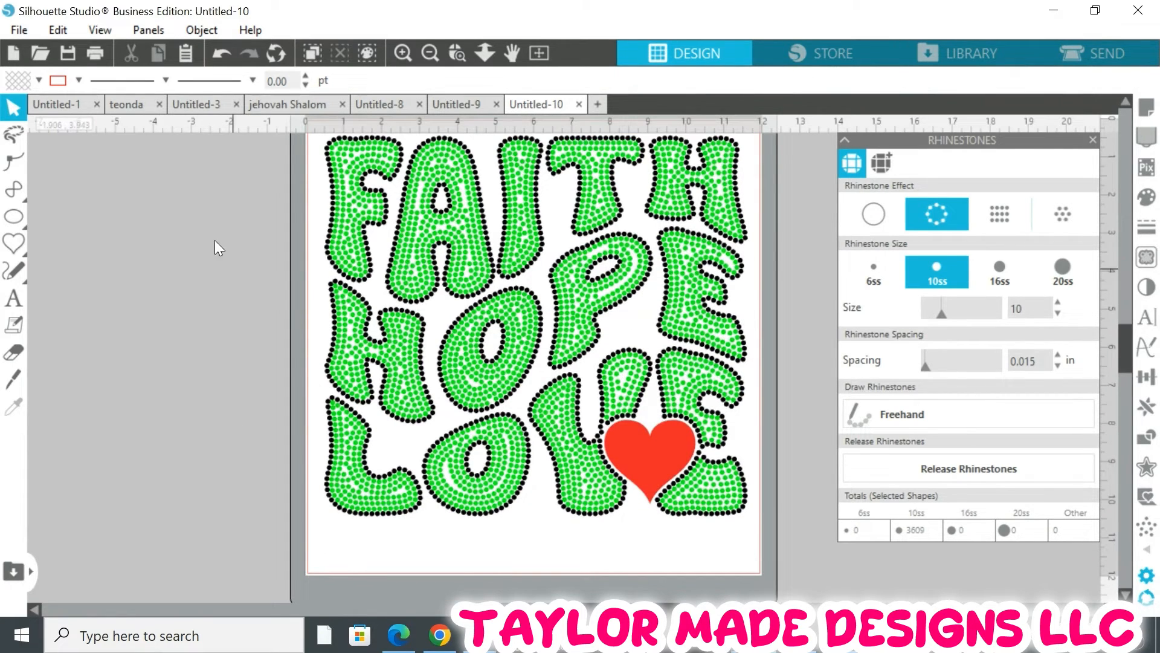
left_click(419, 174)
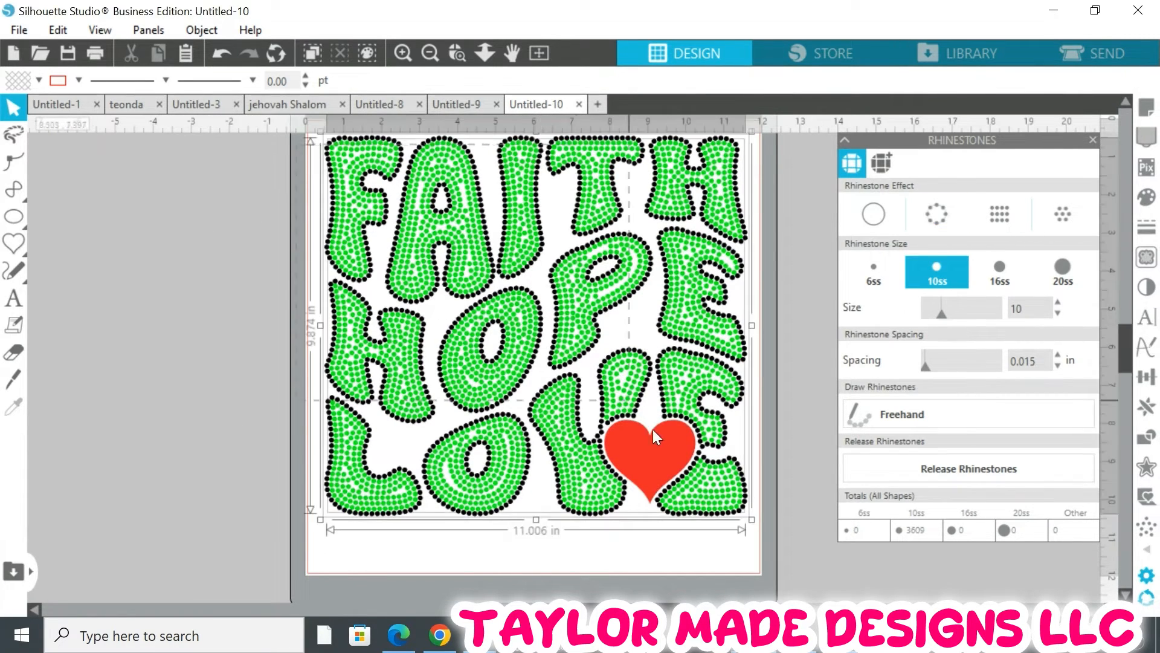
left_click_drag(604, 304, 607, 337)
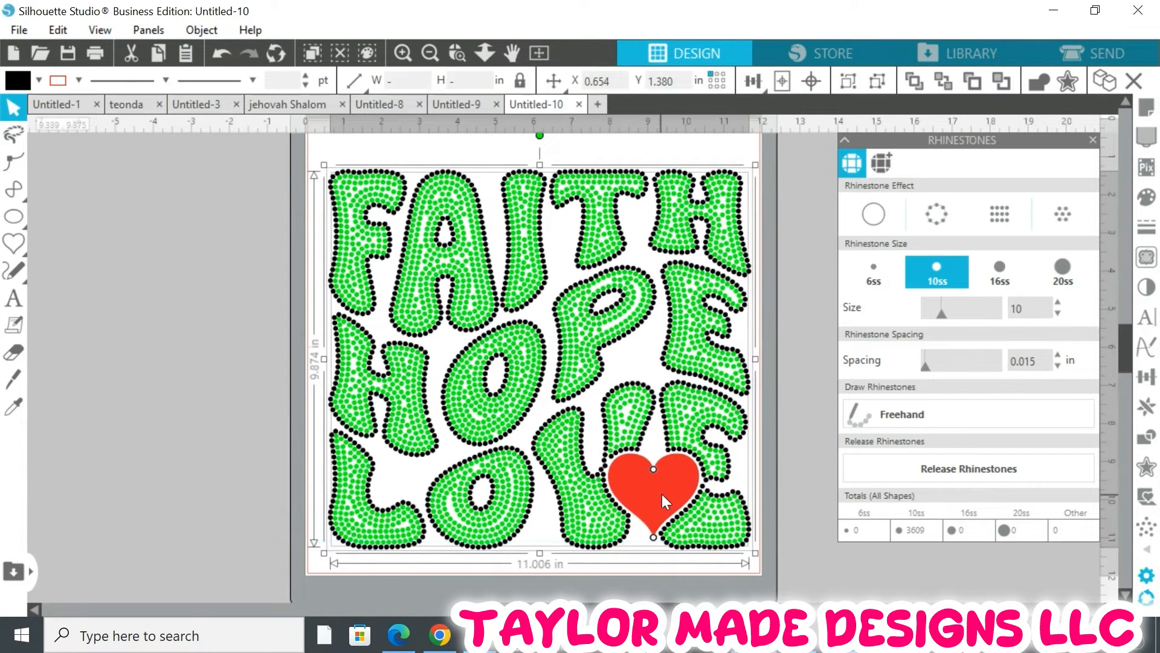
left_click(139, 377)
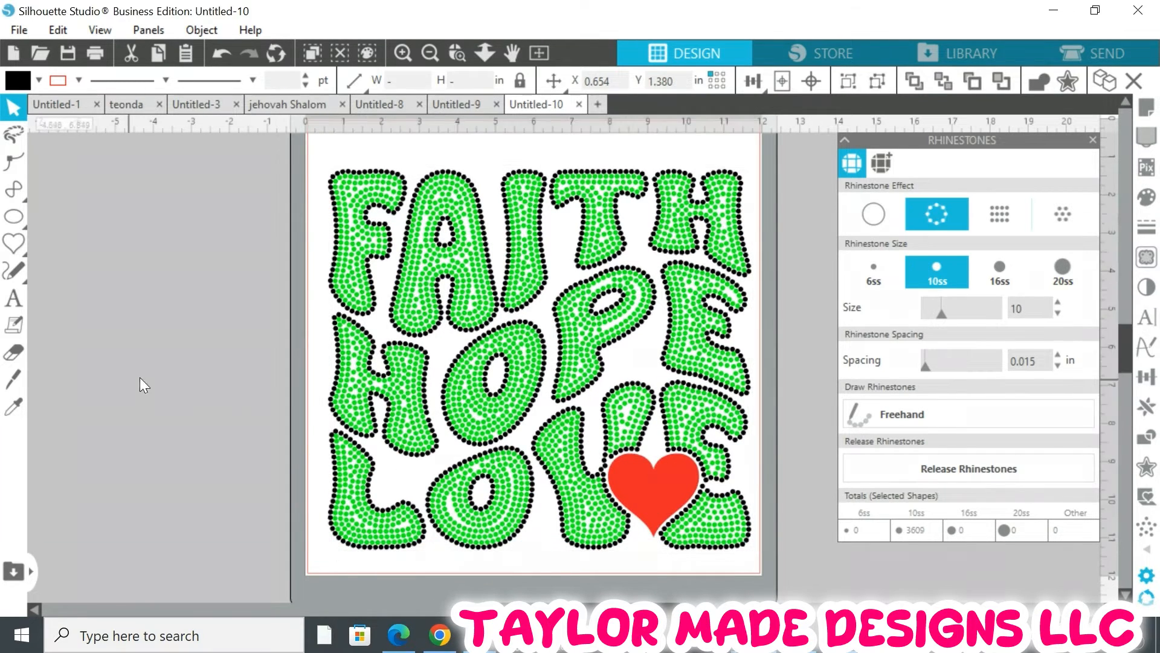
Apply the Radial Fill rhinestone effect to the red heart
left_click(617, 474)
left_click(1068, 215)
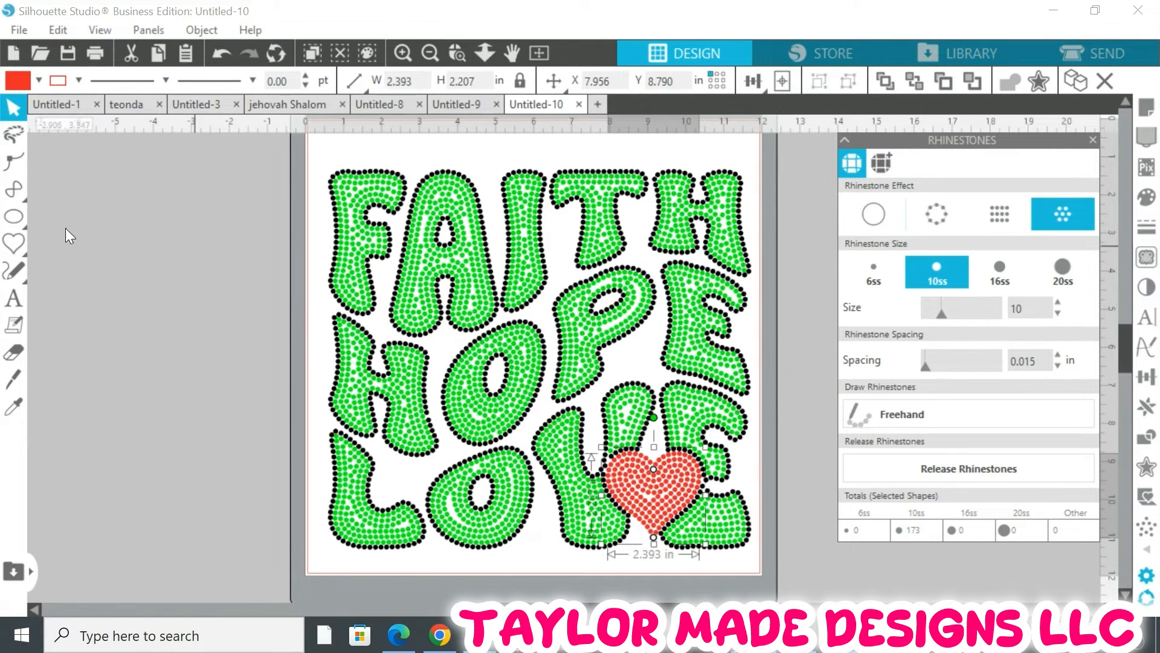
left_click(92, 241)
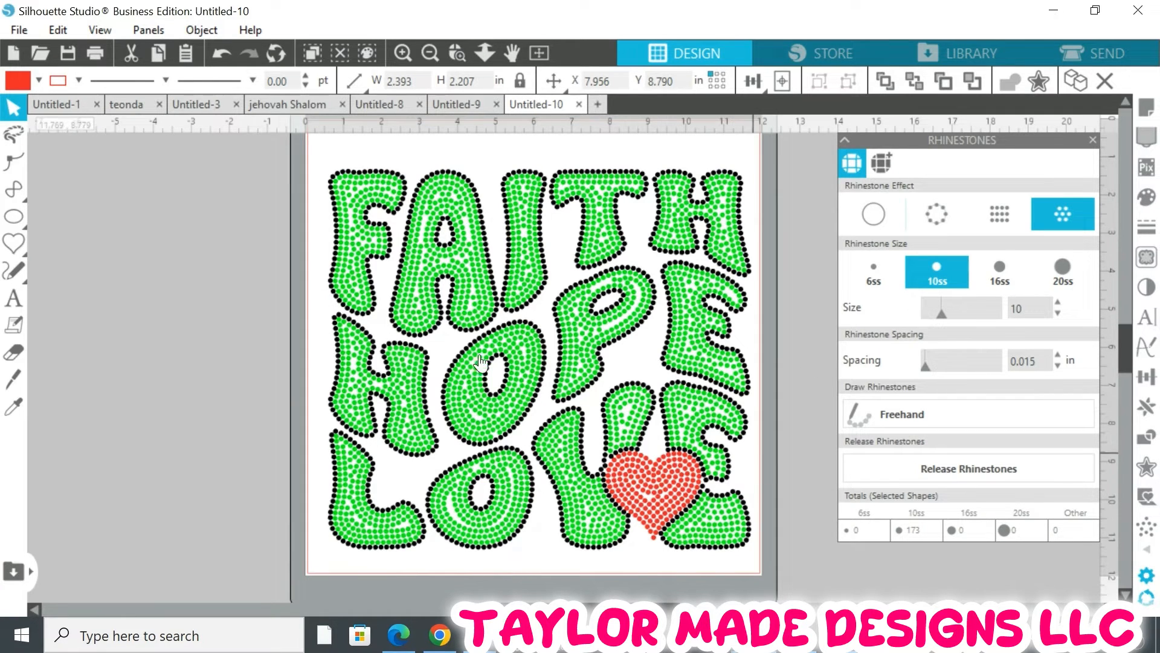
scroll(403, 295, "down", 3)
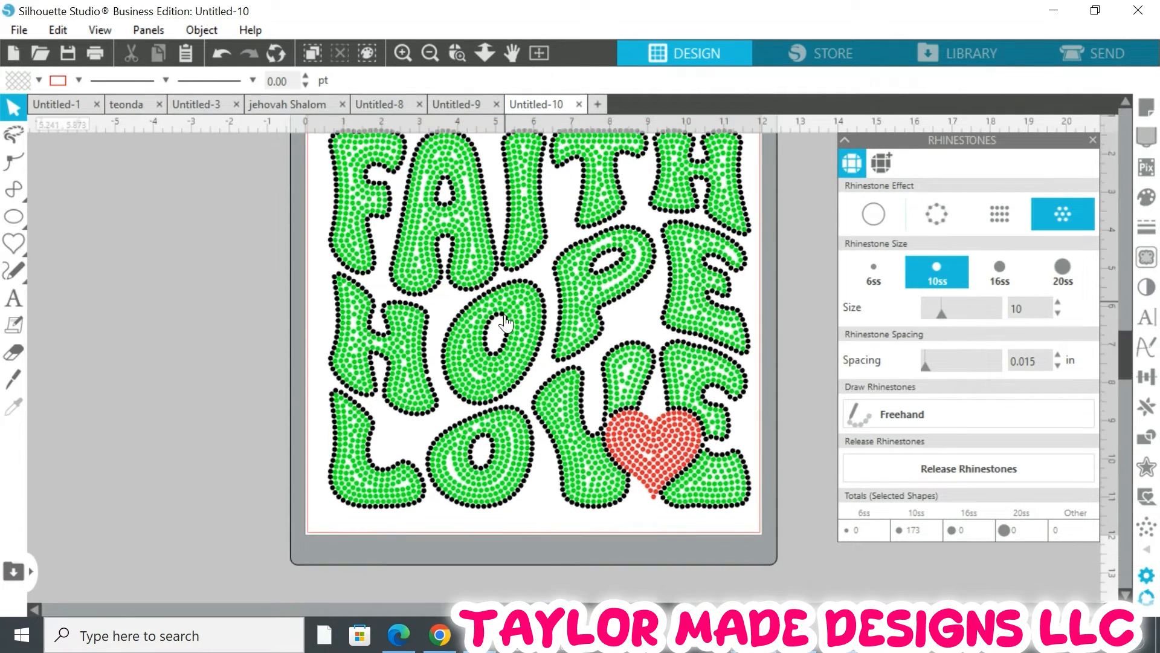
scroll(507, 320, "up", 3)
scroll(507, 321, "up", 2)
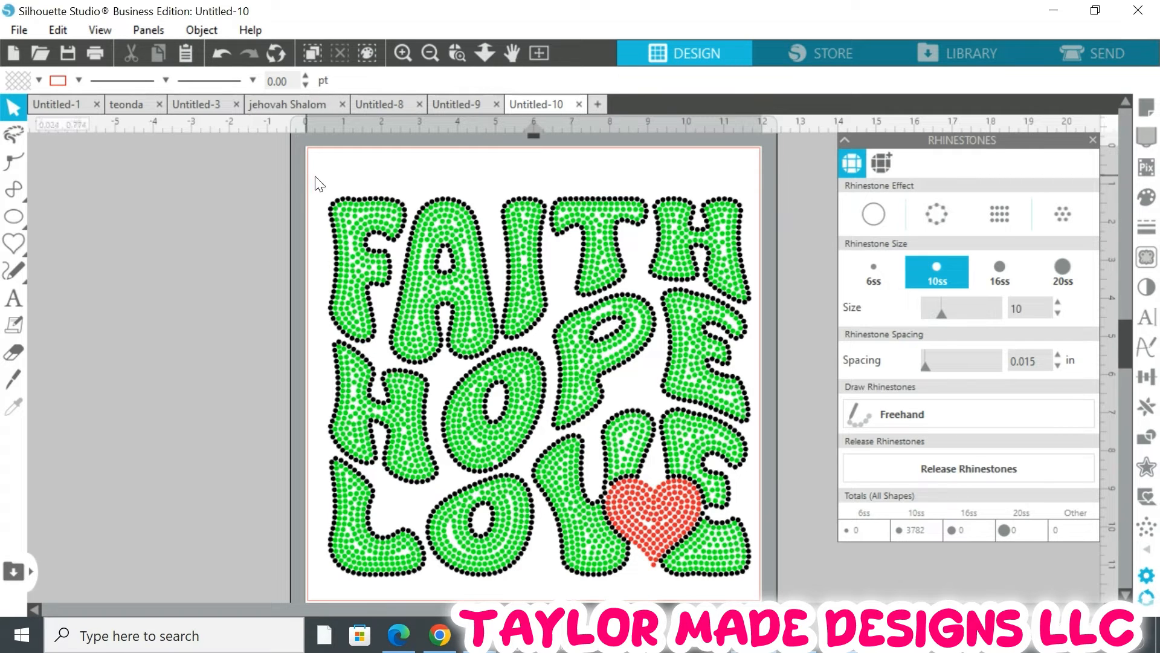
Change the fill of the inner rhinestone lettering to a darker green
left_click_drag(316, 179, 756, 580)
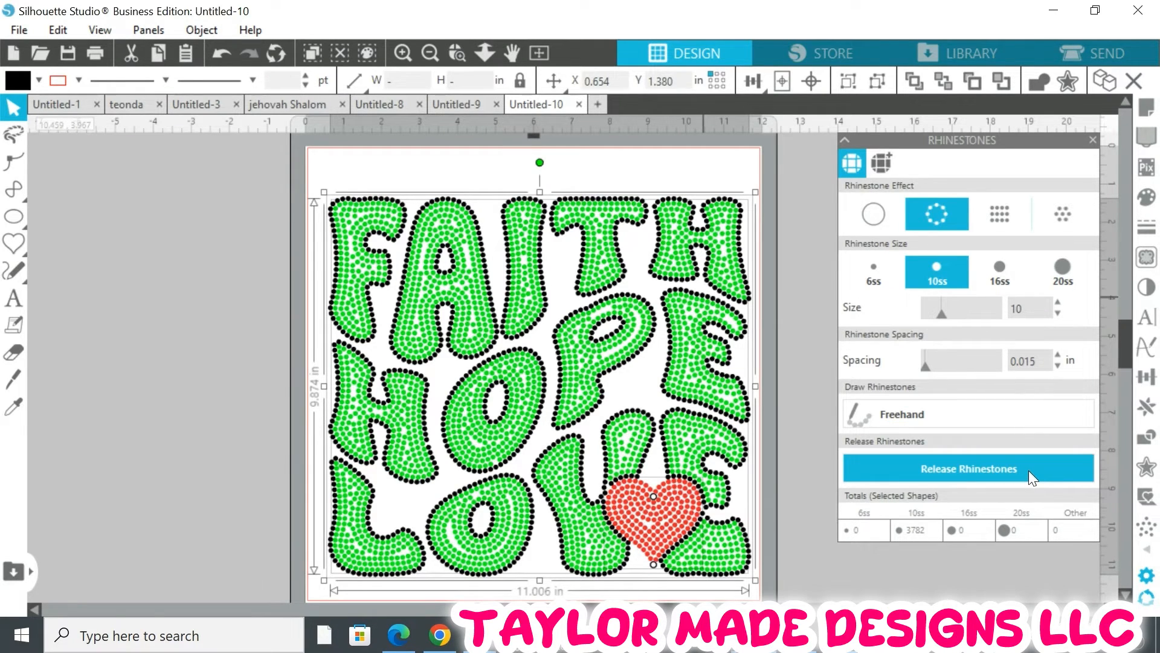
left_click(56, 265)
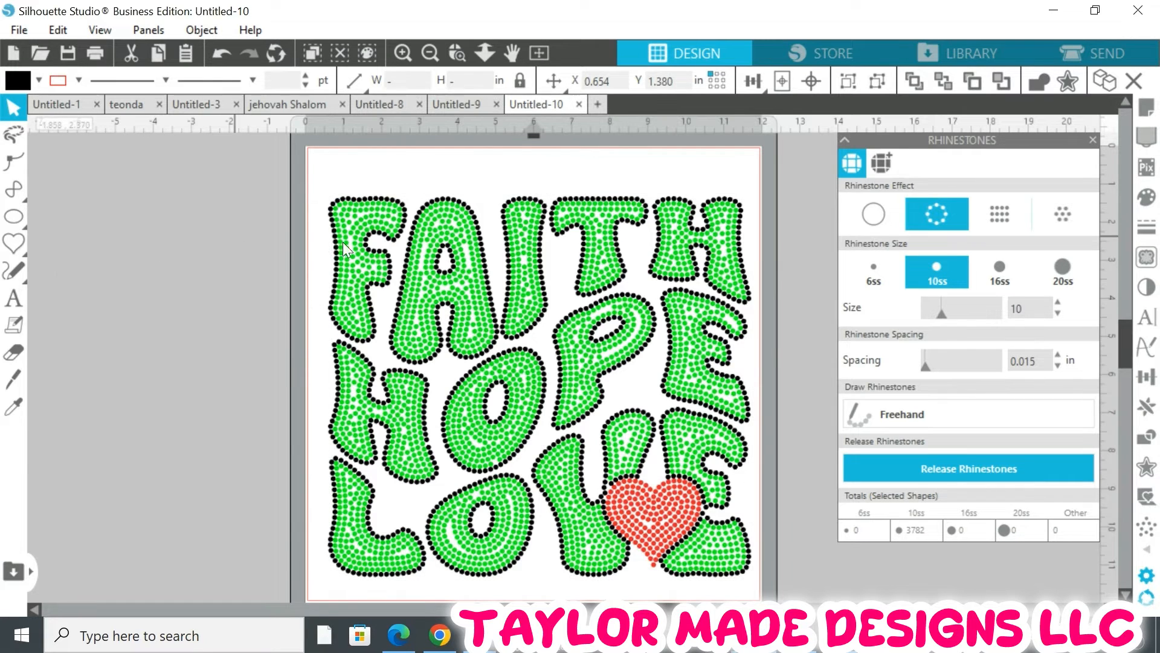
left_click(418, 279)
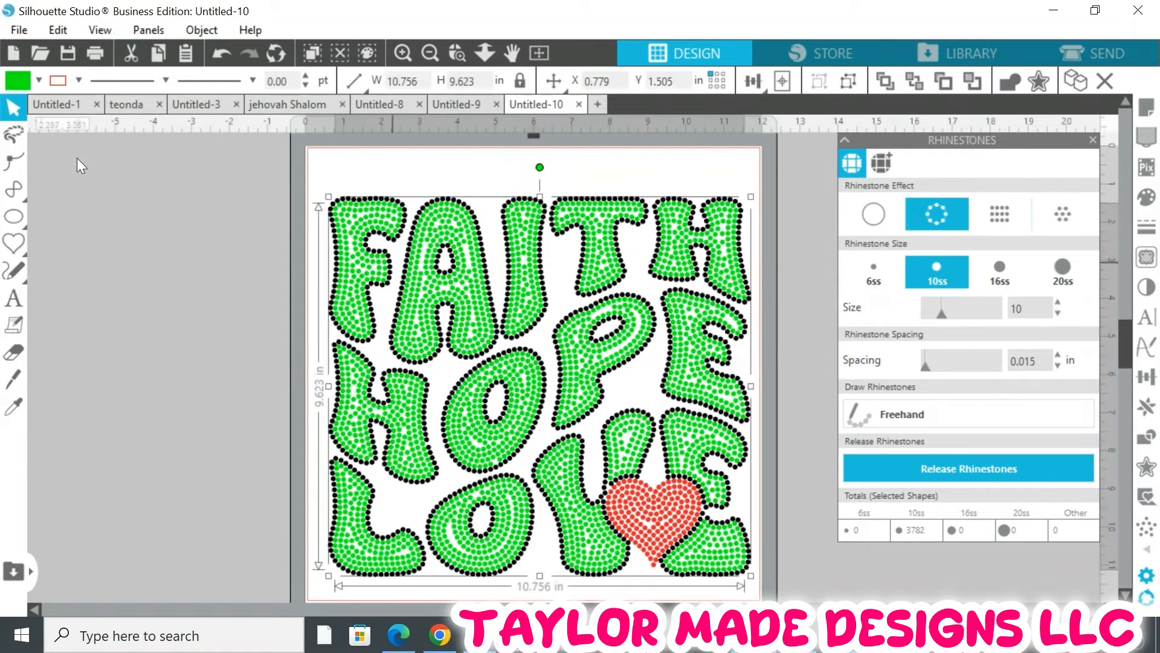
left_click(38, 81)
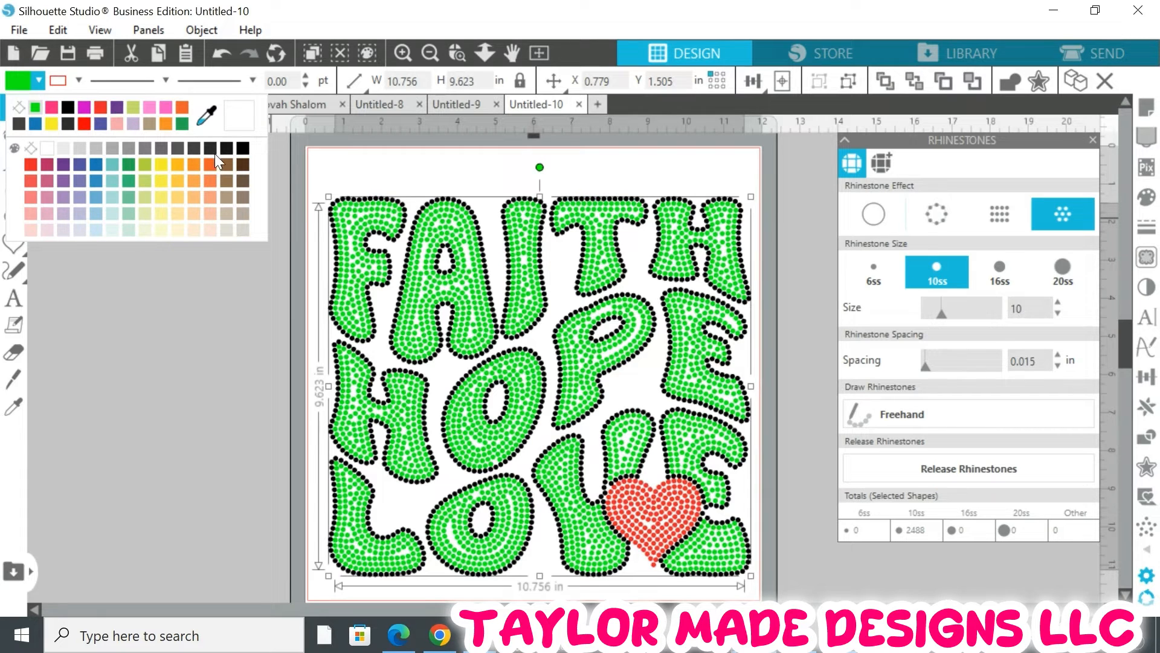
left_click(128, 163)
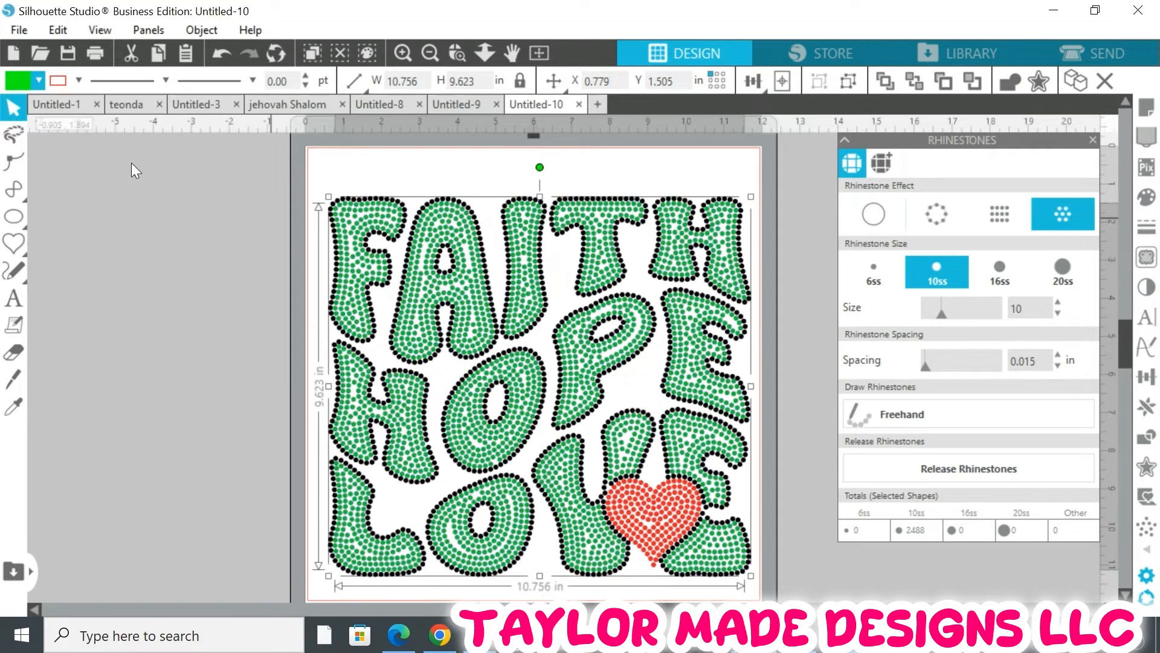
left_click(230, 184)
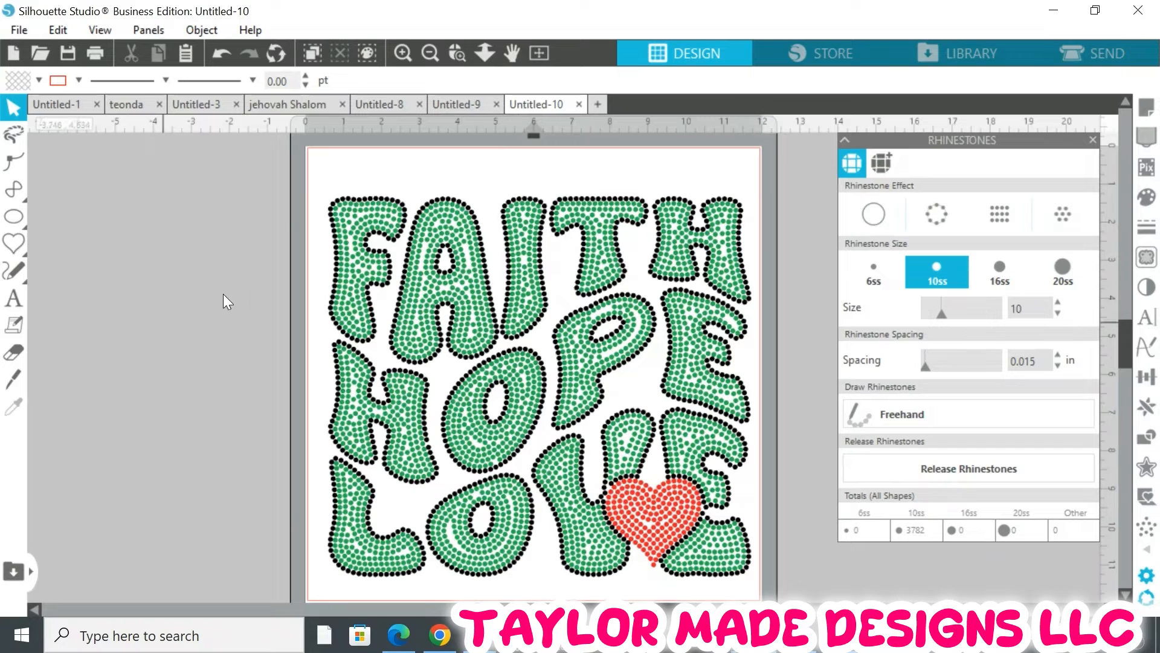
Release all rhinestones in the design into individual circles
left_click_drag(318, 161, 753, 576)
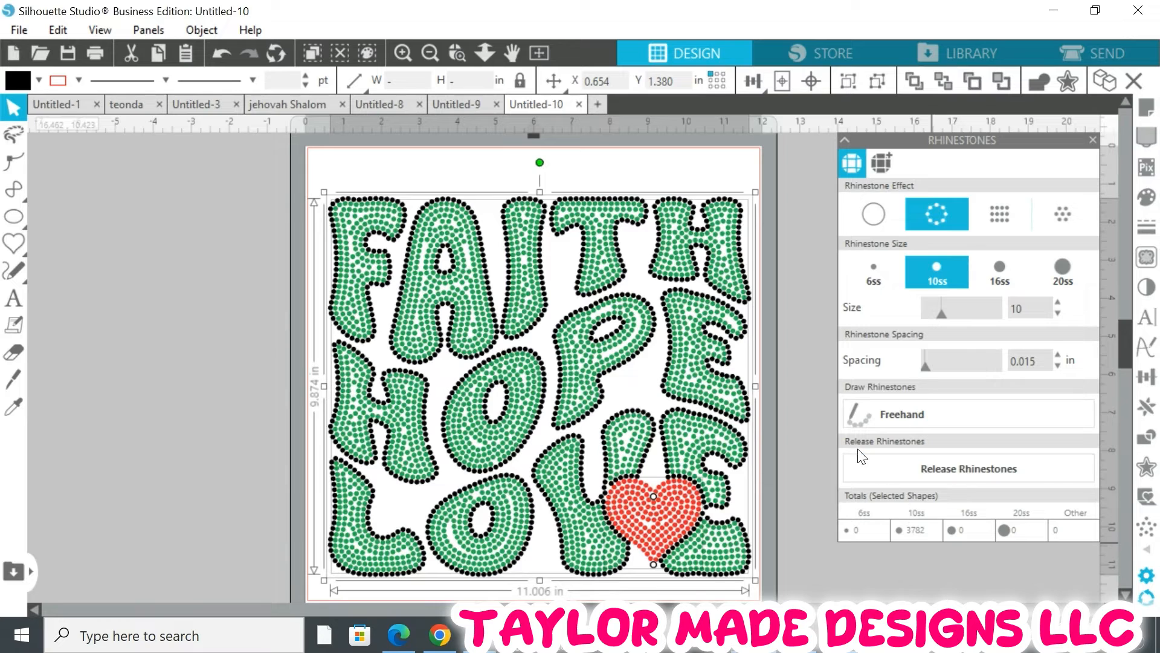
left_click(1004, 470)
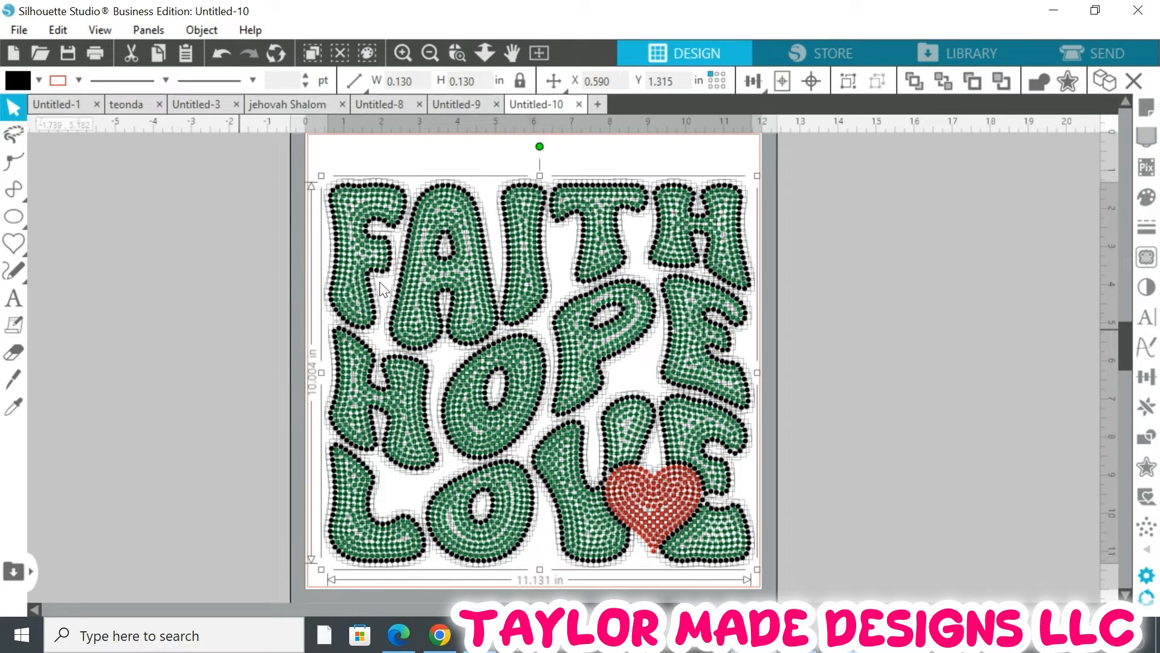
left_click(702, 546)
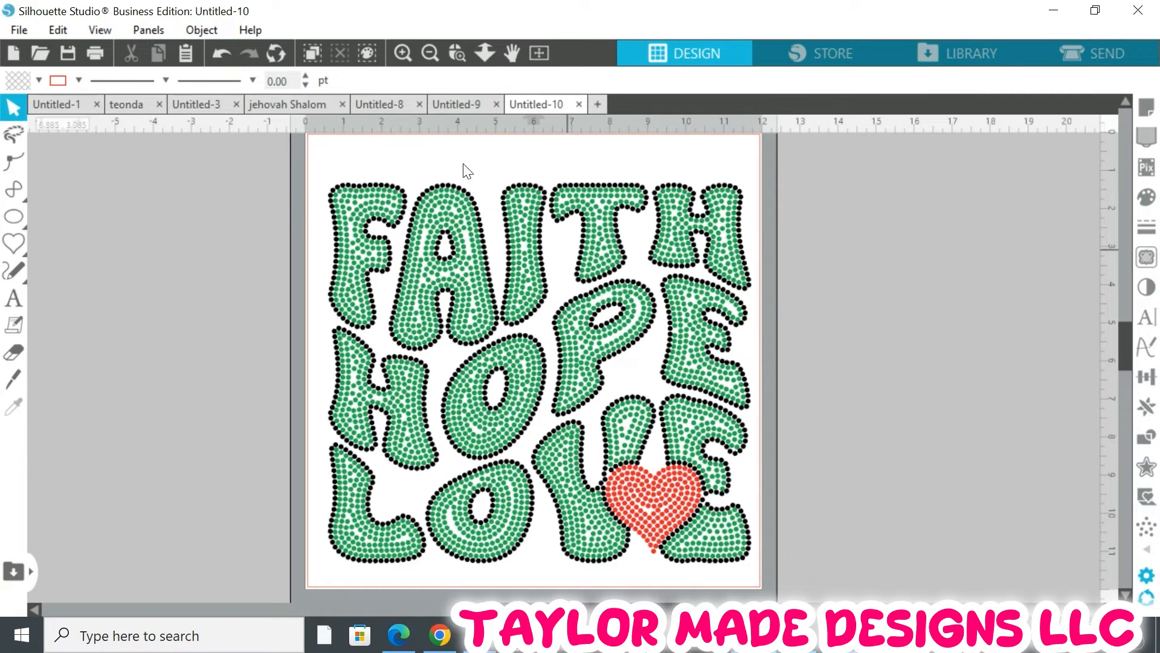
Zoom into the V of LOVE and move individual rhinestones to fill the empty gap inside it
left_click(457, 54)
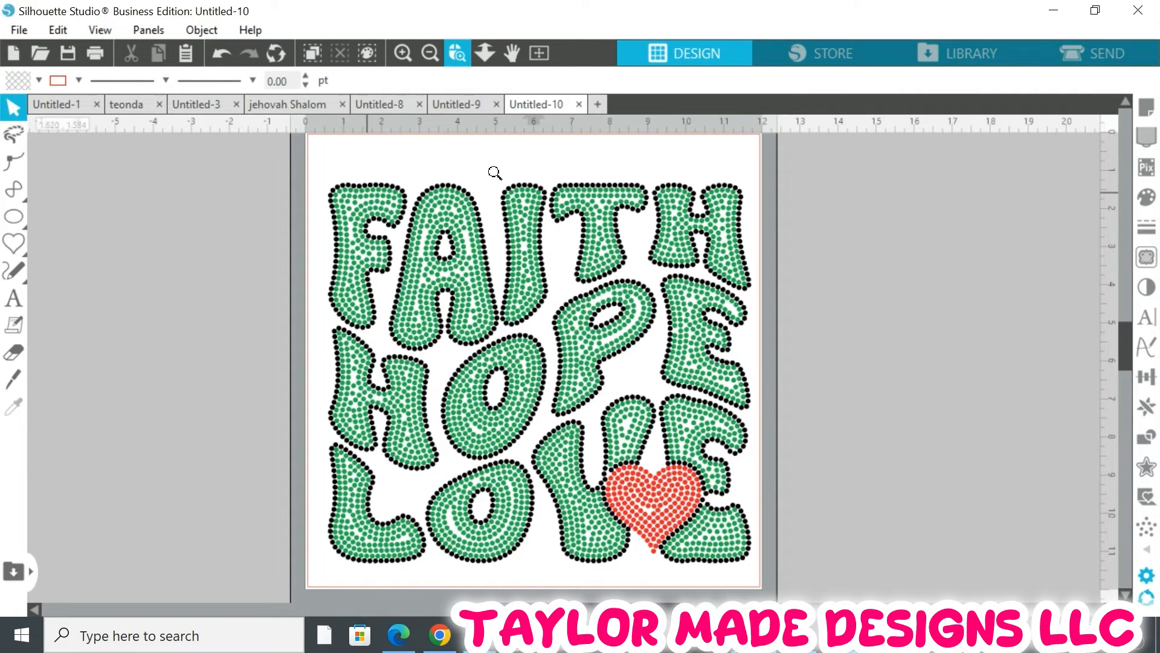
left_click(626, 461)
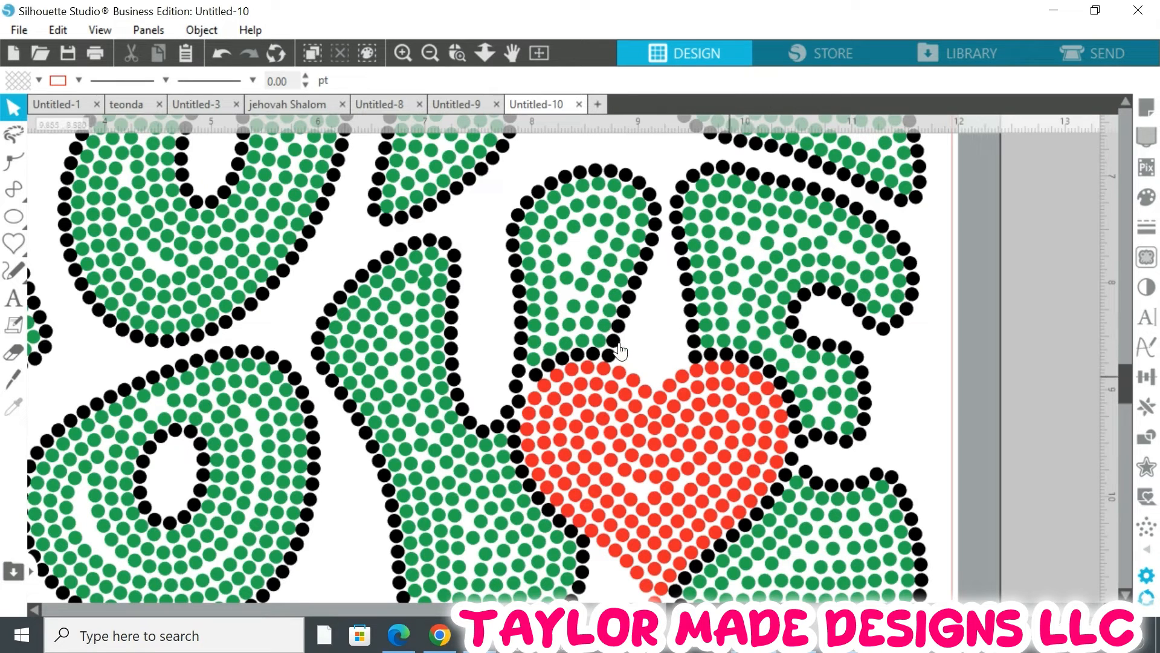
scroll(707, 359, "up", 2)
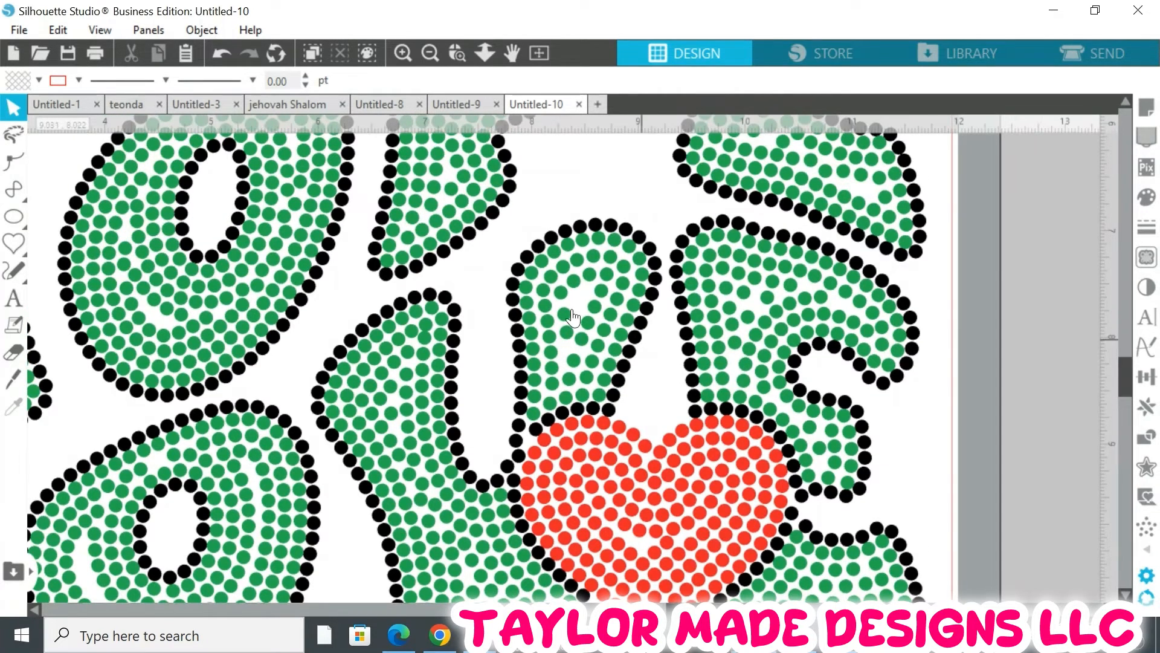
left_click(462, 51)
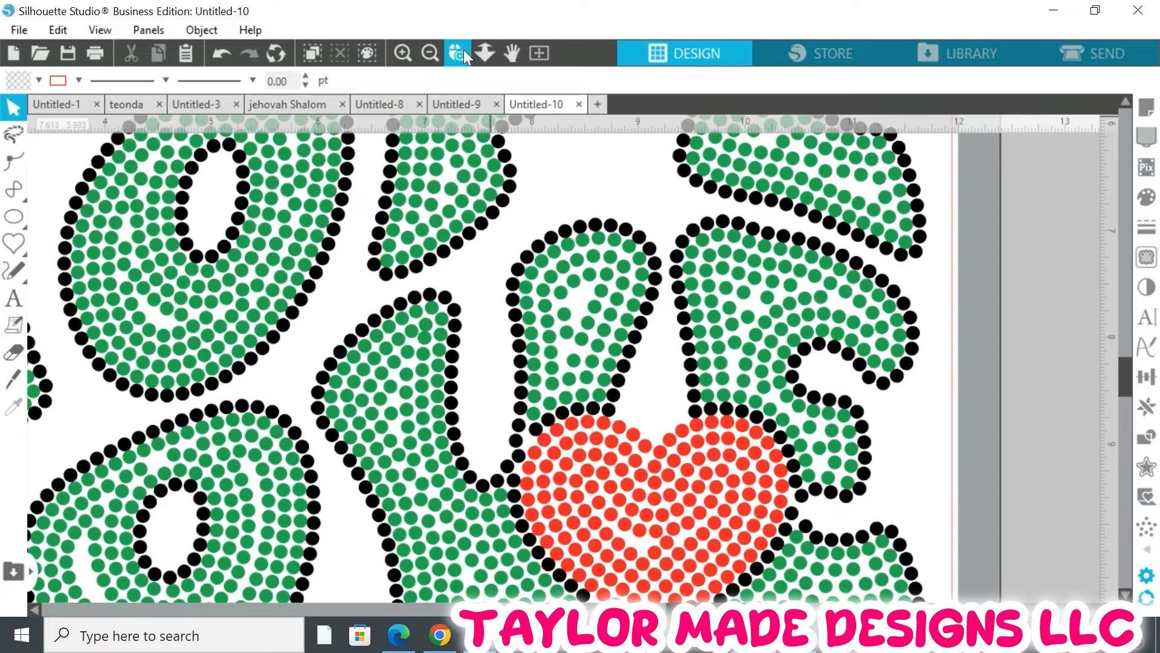
left_click(589, 297)
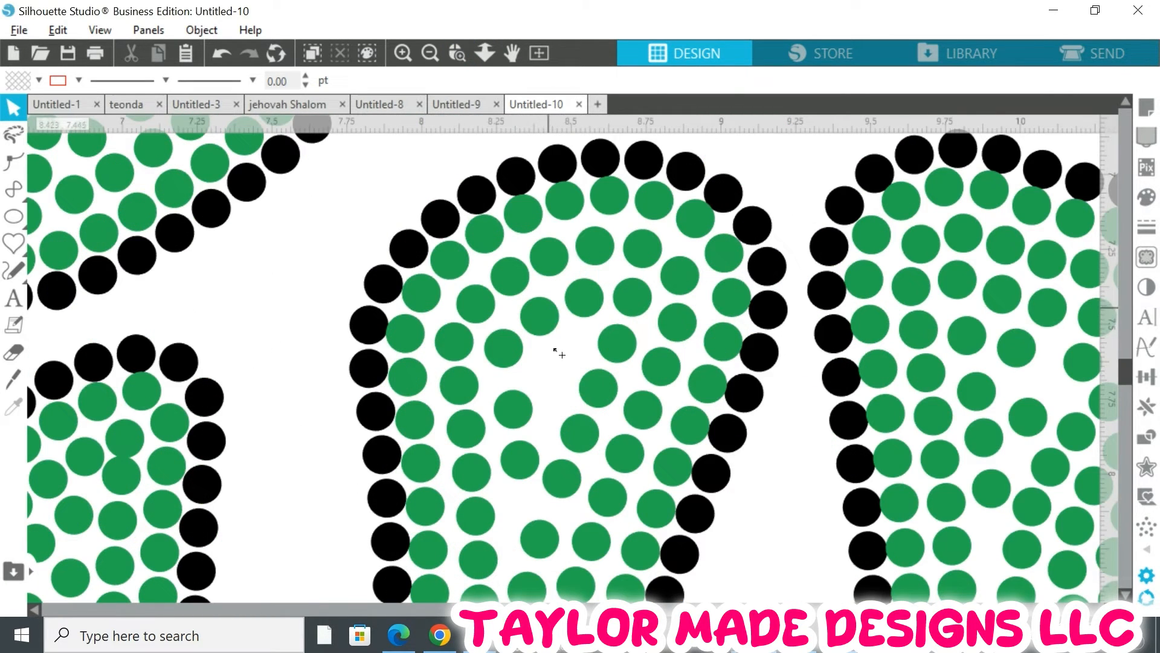
left_click(548, 308)
mouse_move(554, 372)
left_mouse_down()
mouse_move(553, 362)
mouse_move(554, 385)
left_mouse_up()
left_click_drag(531, 462, 523, 500)
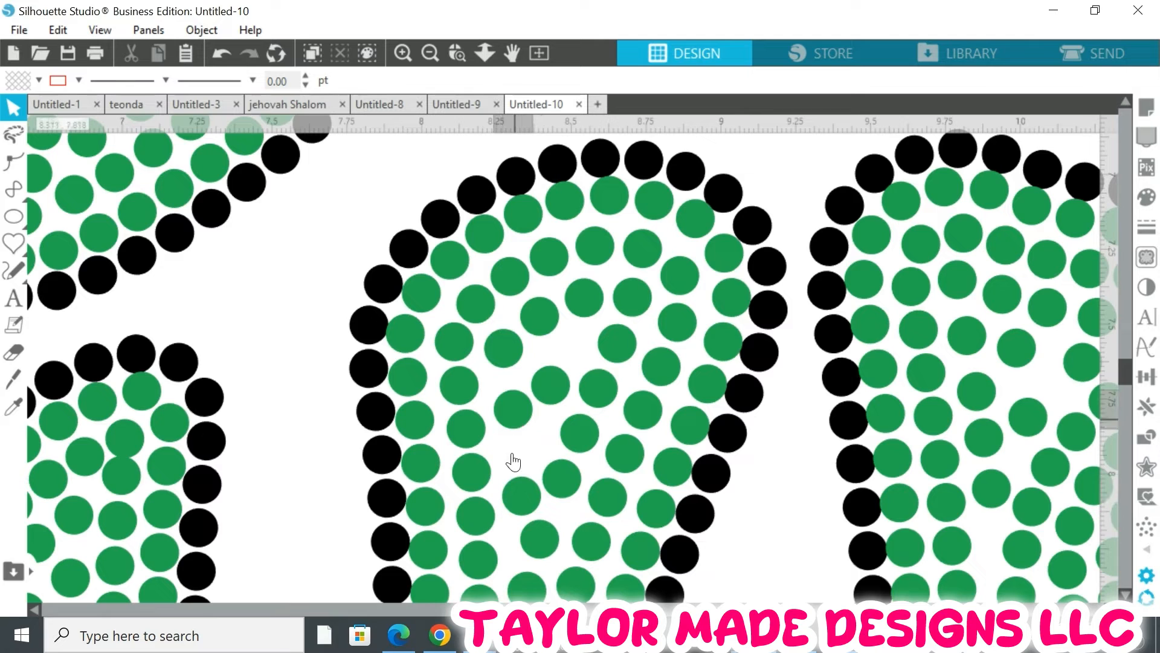
left_click_drag(513, 416, 553, 399)
left_click_drag(549, 316, 579, 345)
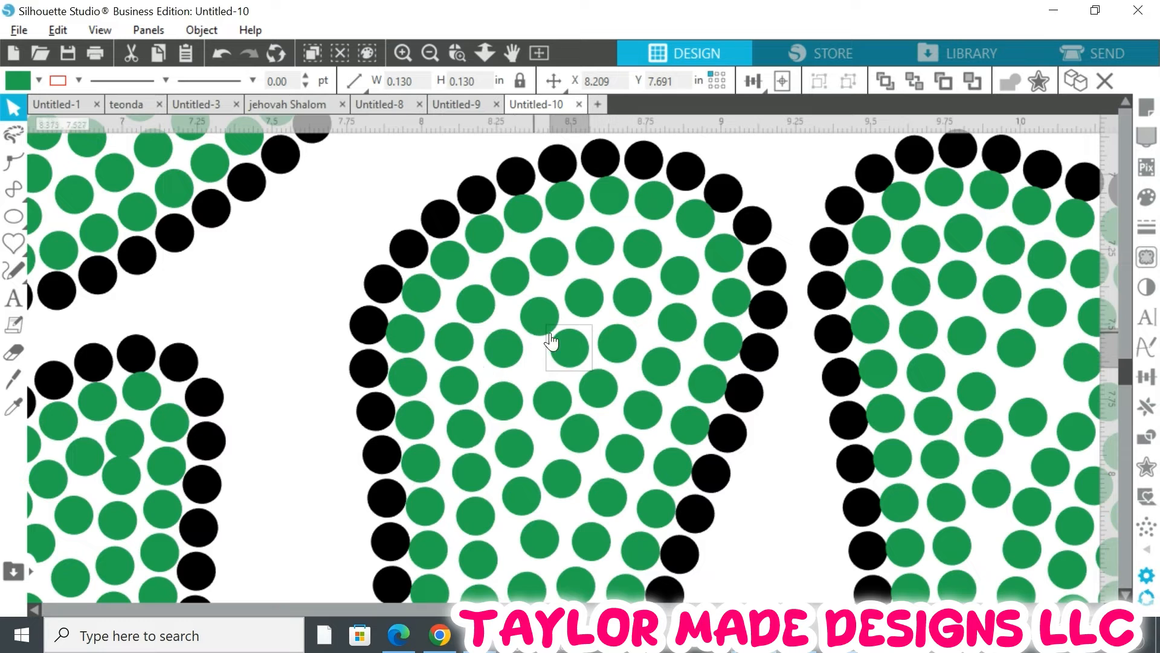
Select all the black outline rhinestones by their fill colour with Select by Color
scroll(576, 399, "down", 3)
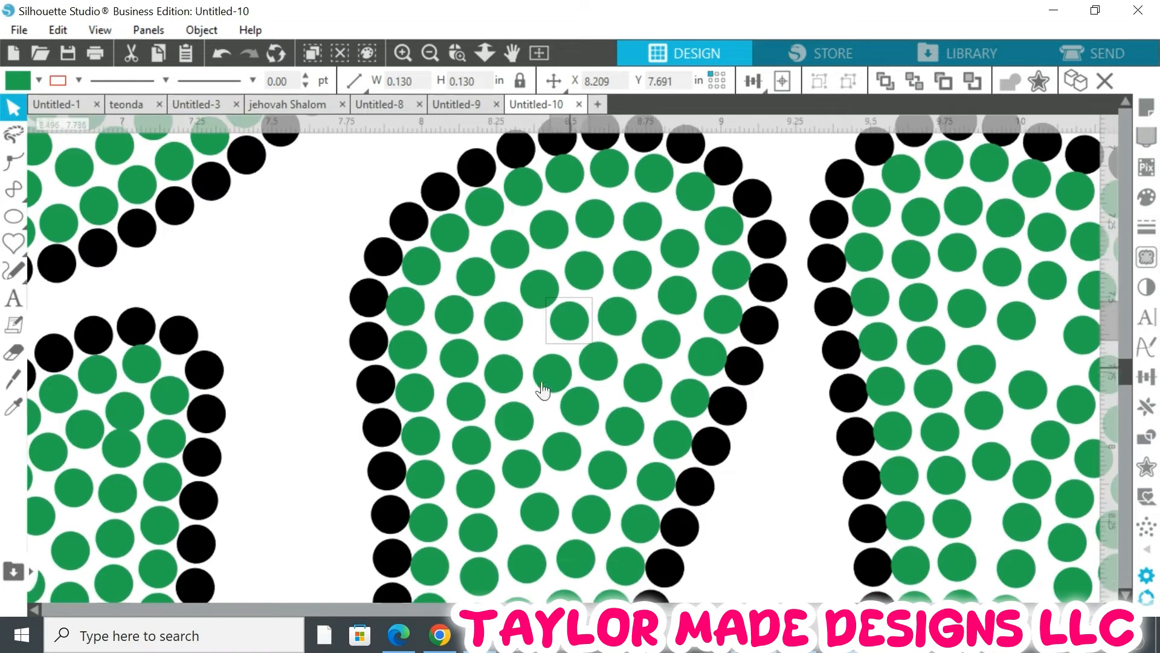
scroll(572, 425, "down", 3)
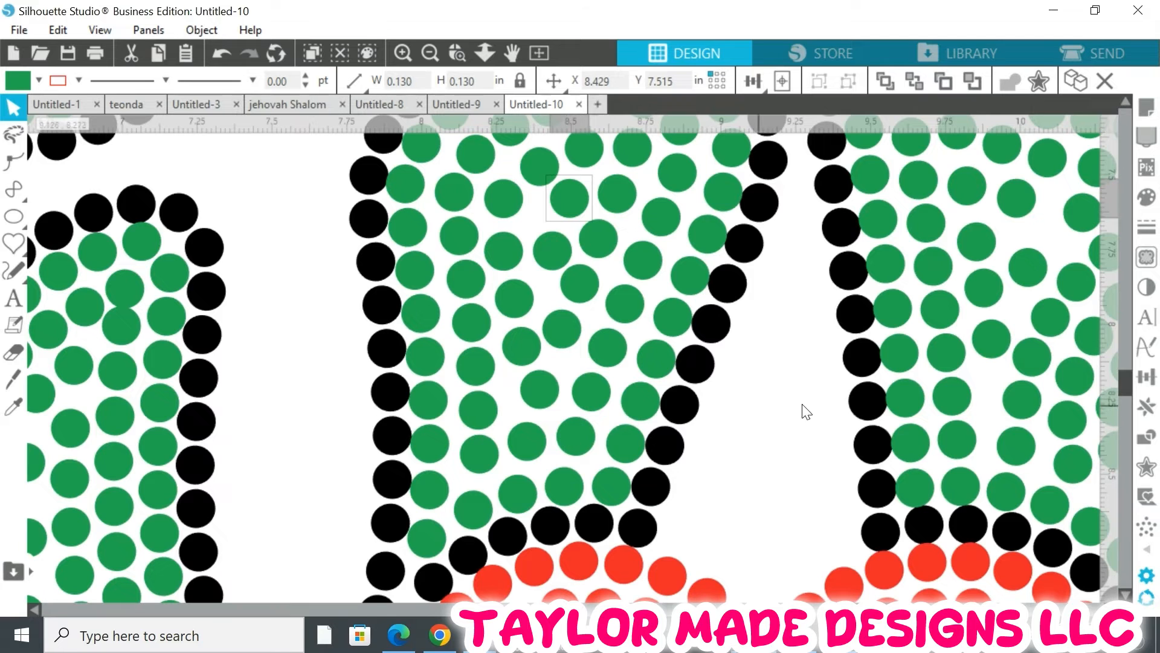
scroll(526, 443, "down", 1)
scroll(525, 443, "down", 8)
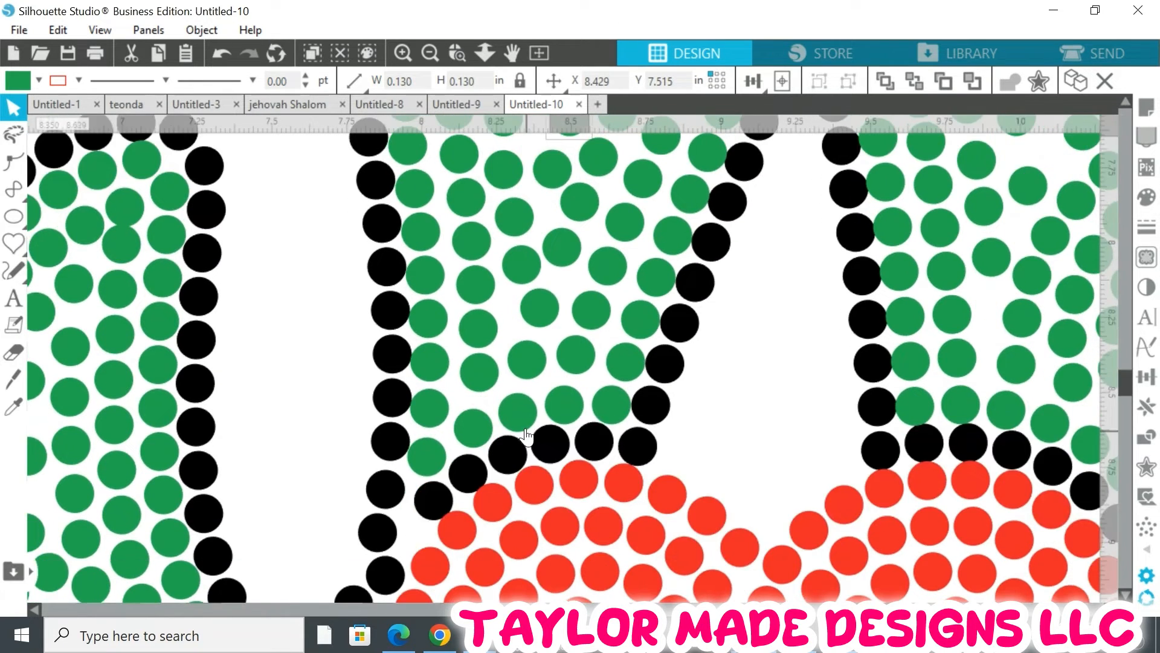
scroll(525, 437, "down", 2)
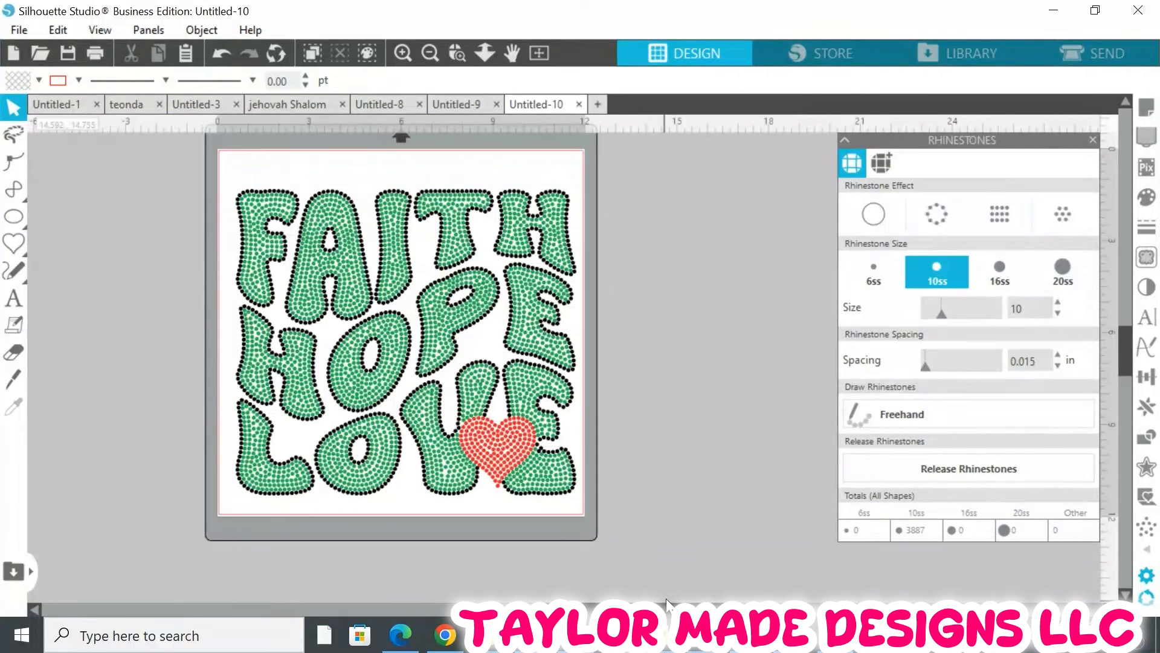
mouse_move(668, 609)
left_mouse_down()
mouse_move(642, 609)
mouse_move(653, 609)
left_mouse_up()
scroll(713, 493, "up", 3)
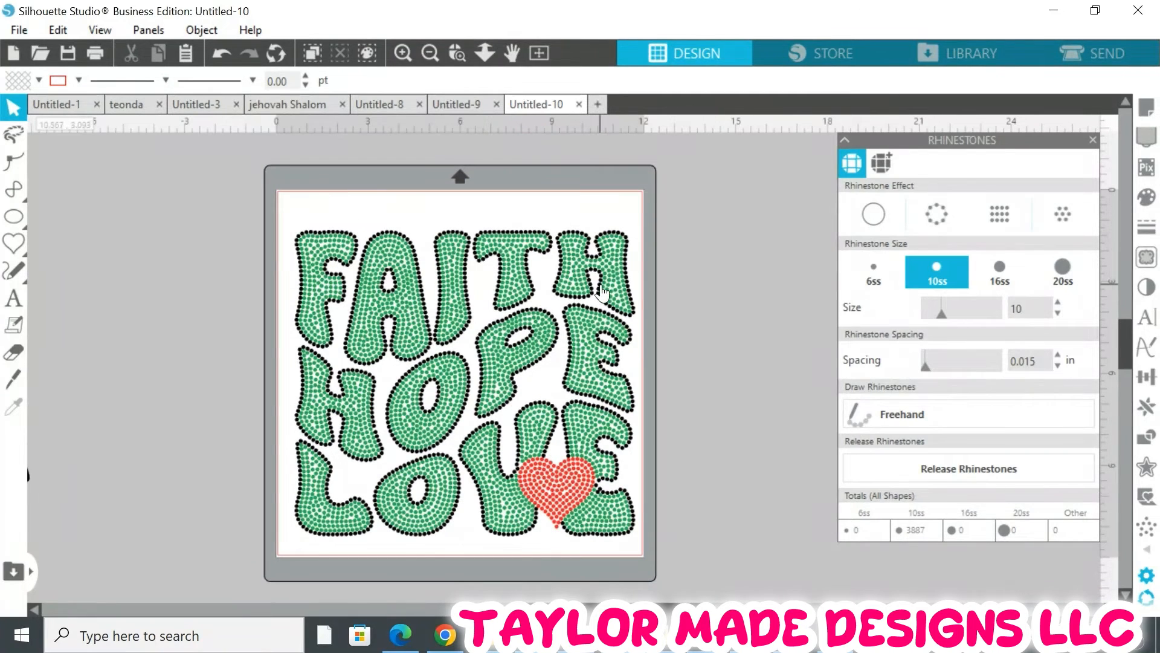
left_click(841, 139)
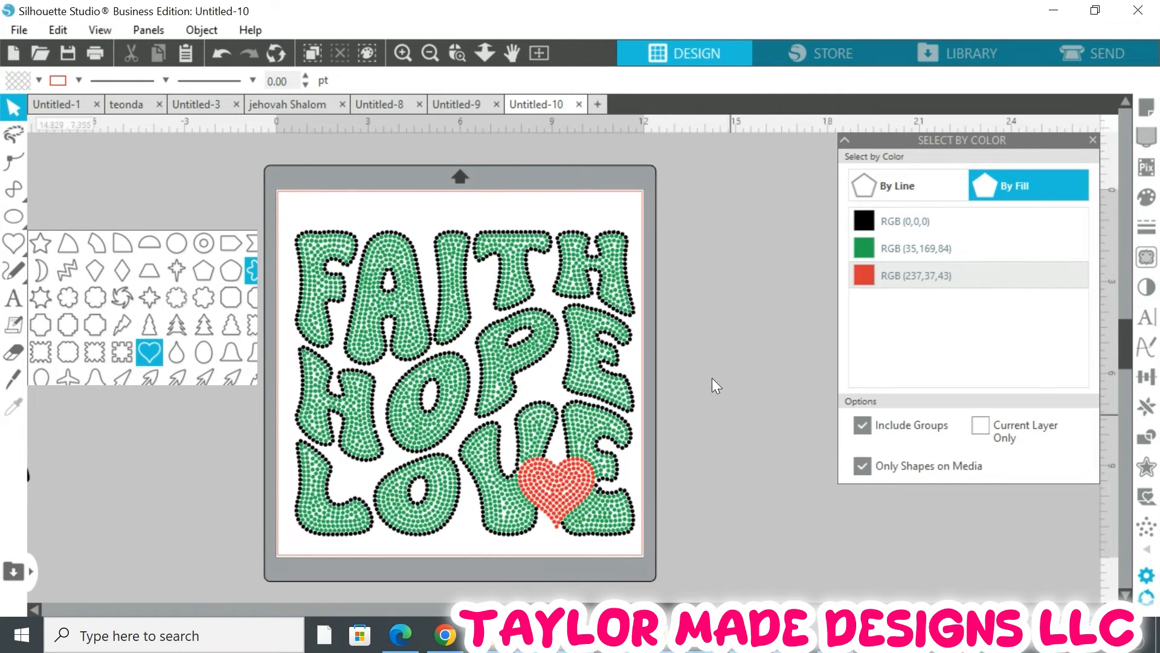
left_click(202, 192)
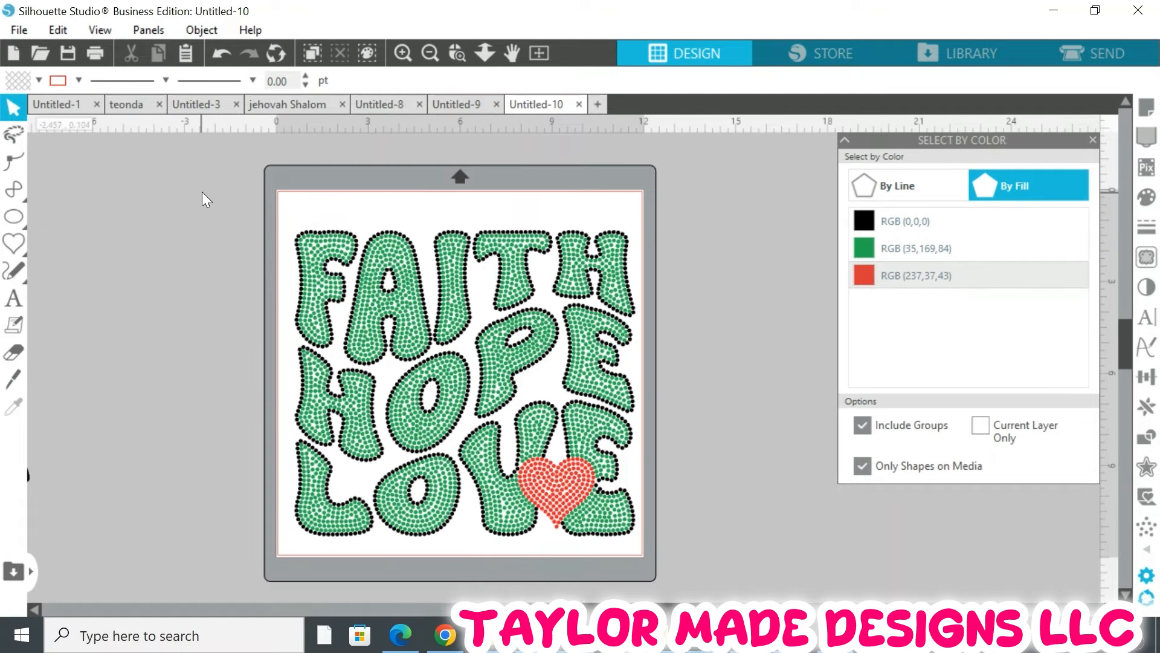
left_click(64, 30)
left_click(118, 292)
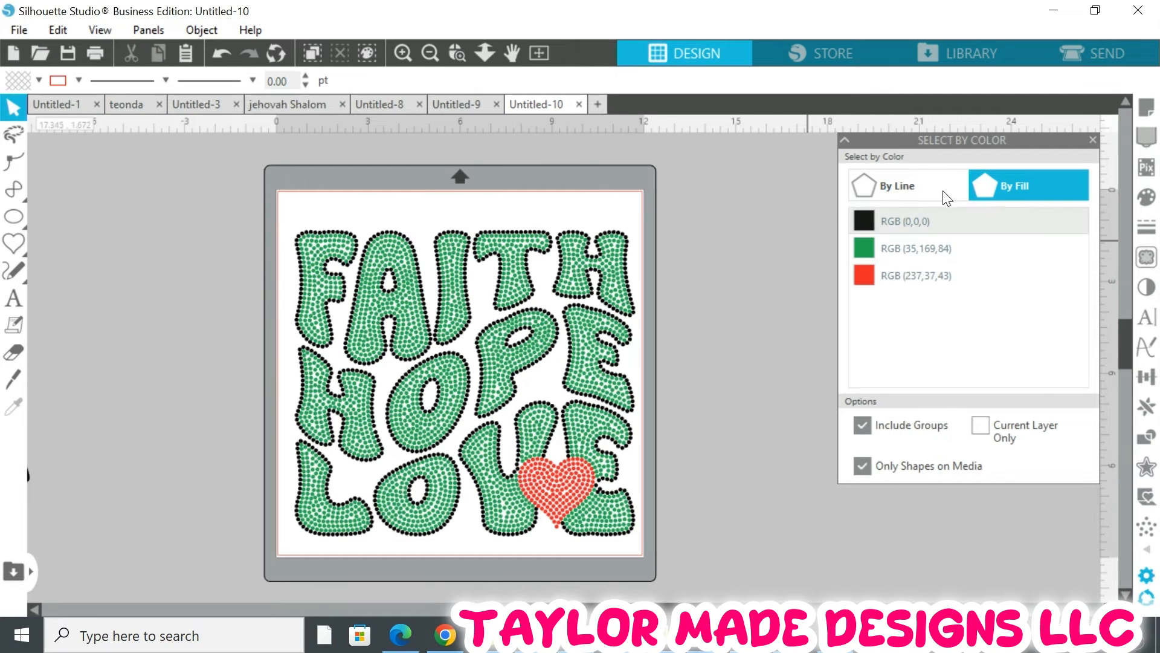
left_click(906, 181)
left_click(996, 191)
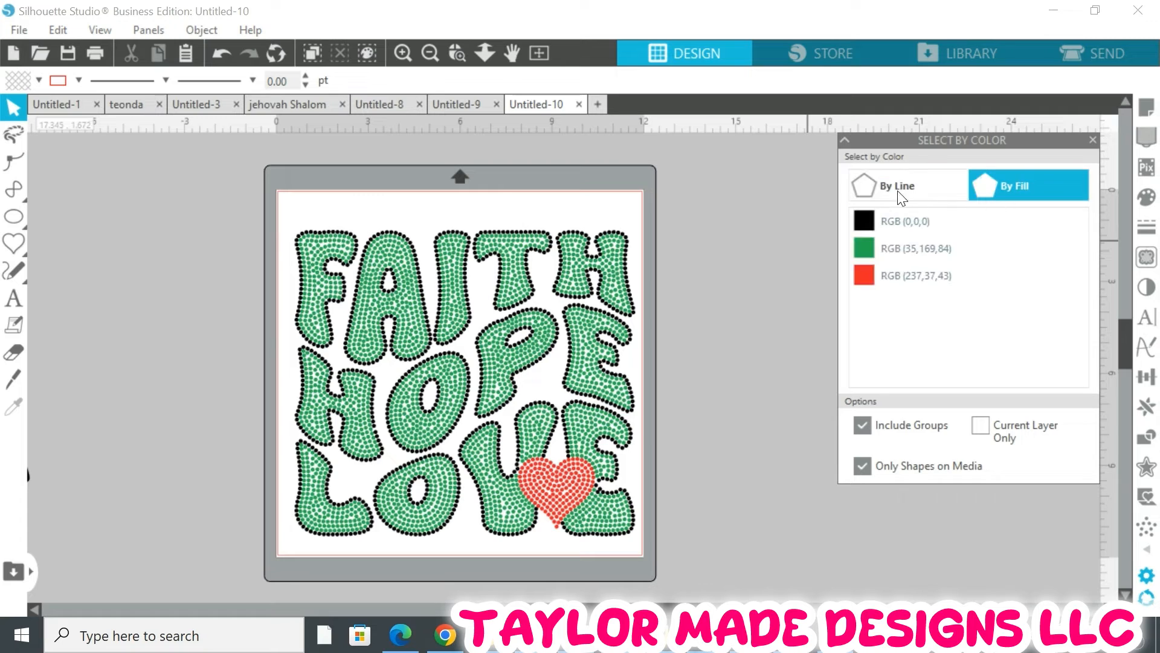
left_click(890, 249)
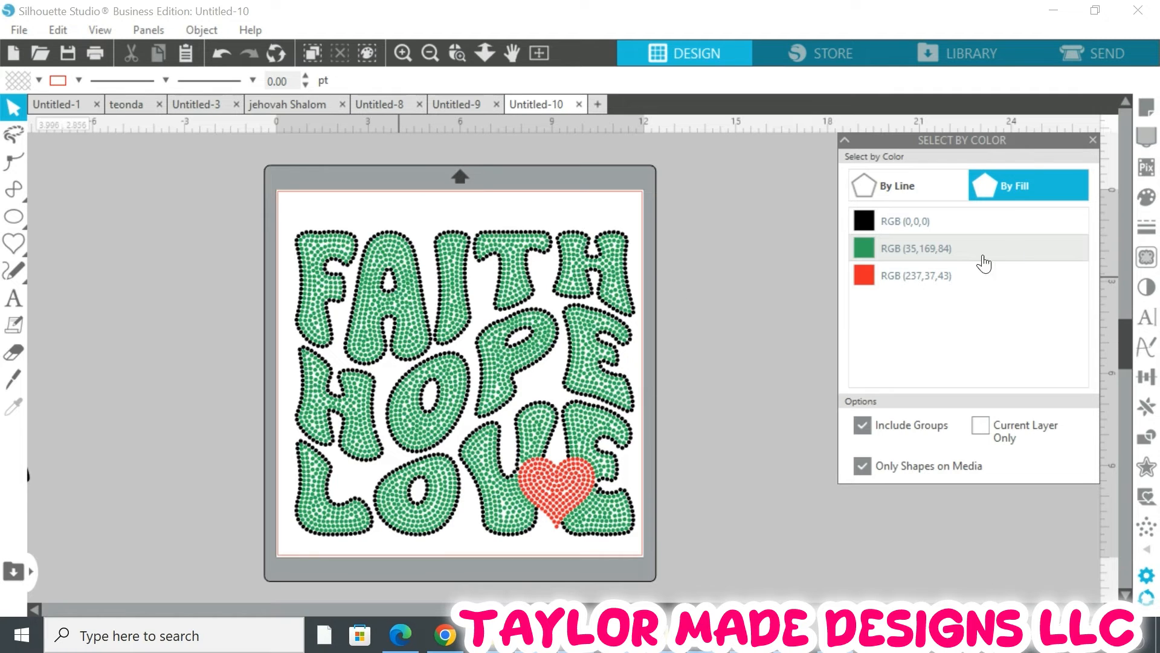
left_click(915, 229)
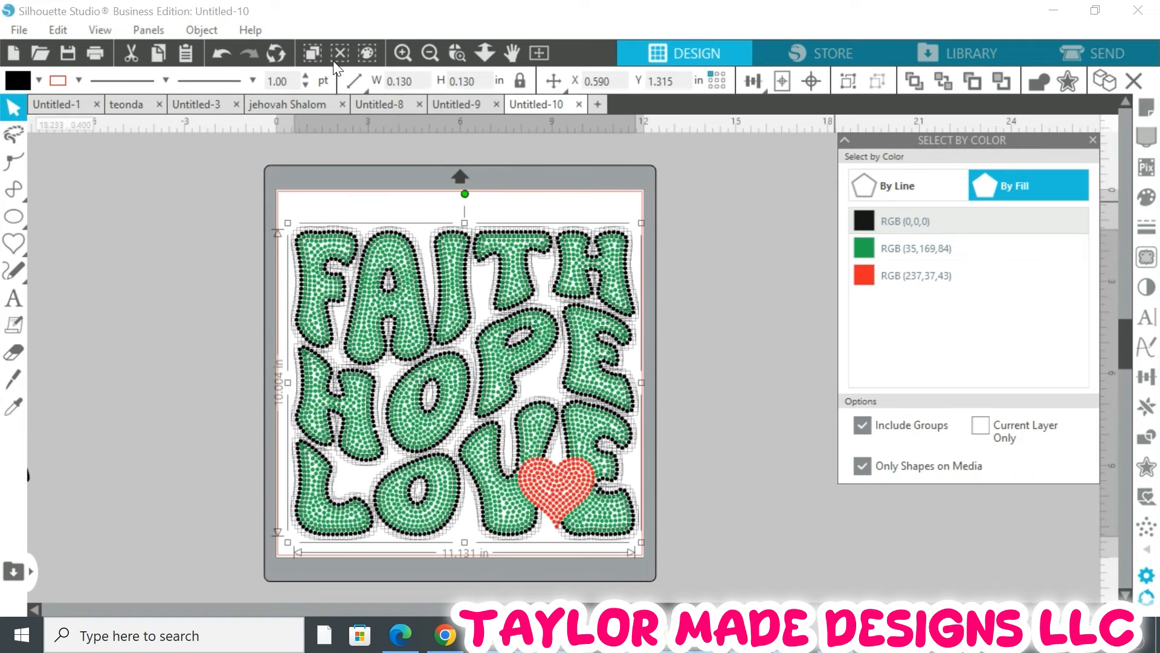
Group the selected black rhinestones and make them into a compound path
left_click(455, 52)
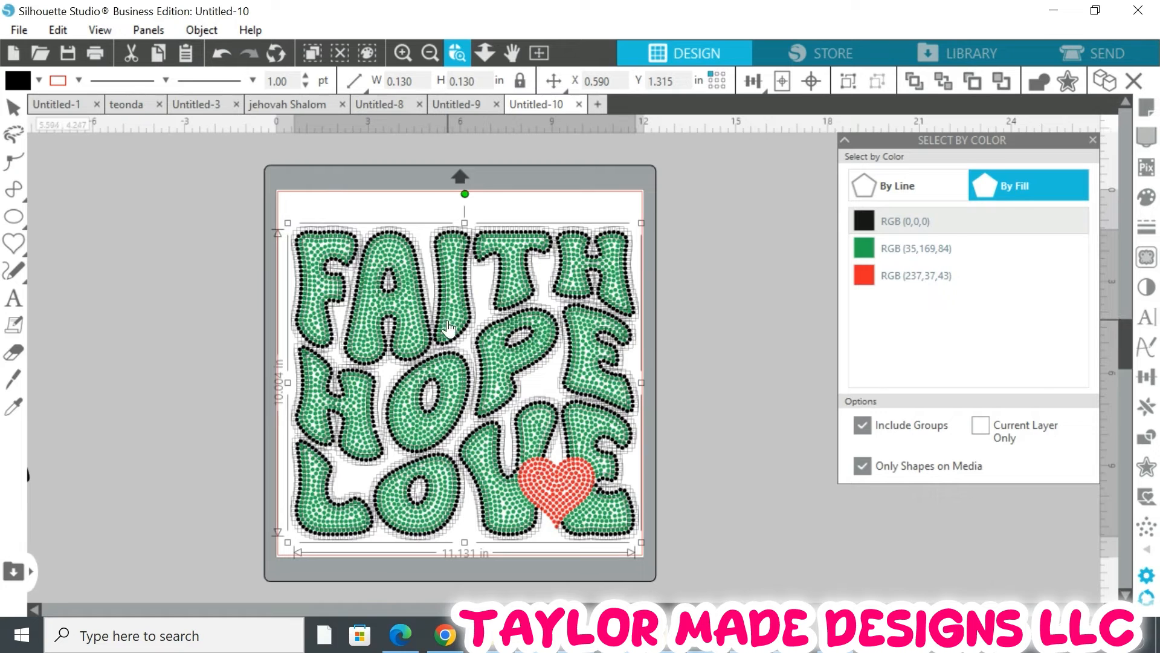
left_click(448, 328)
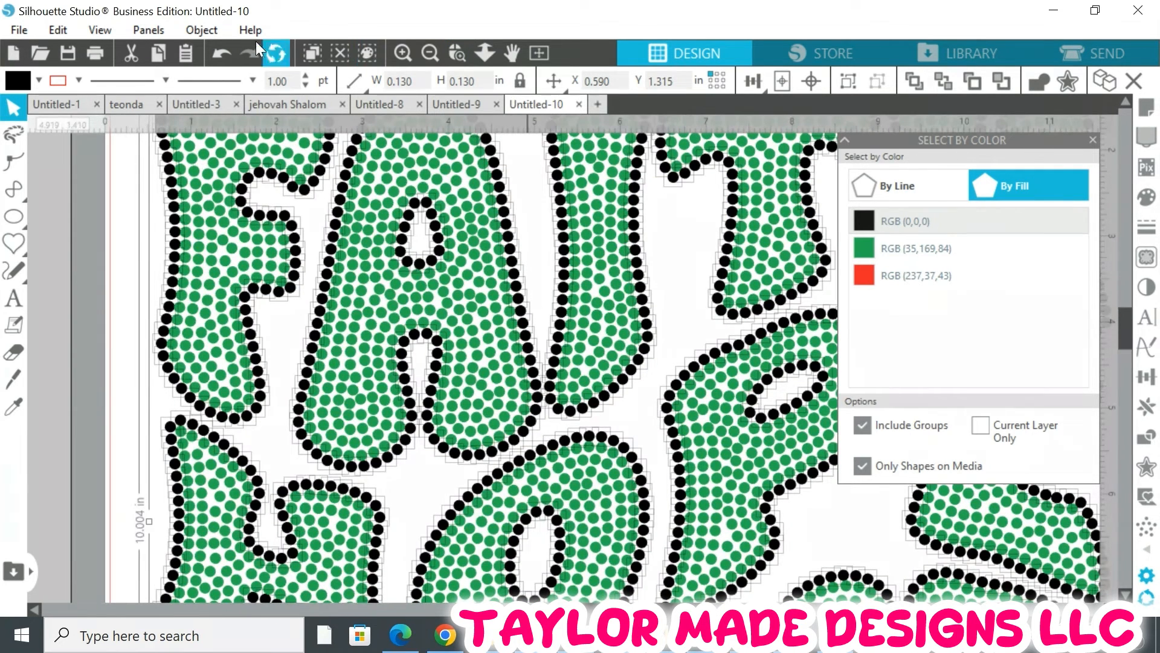
left_click(200, 30)
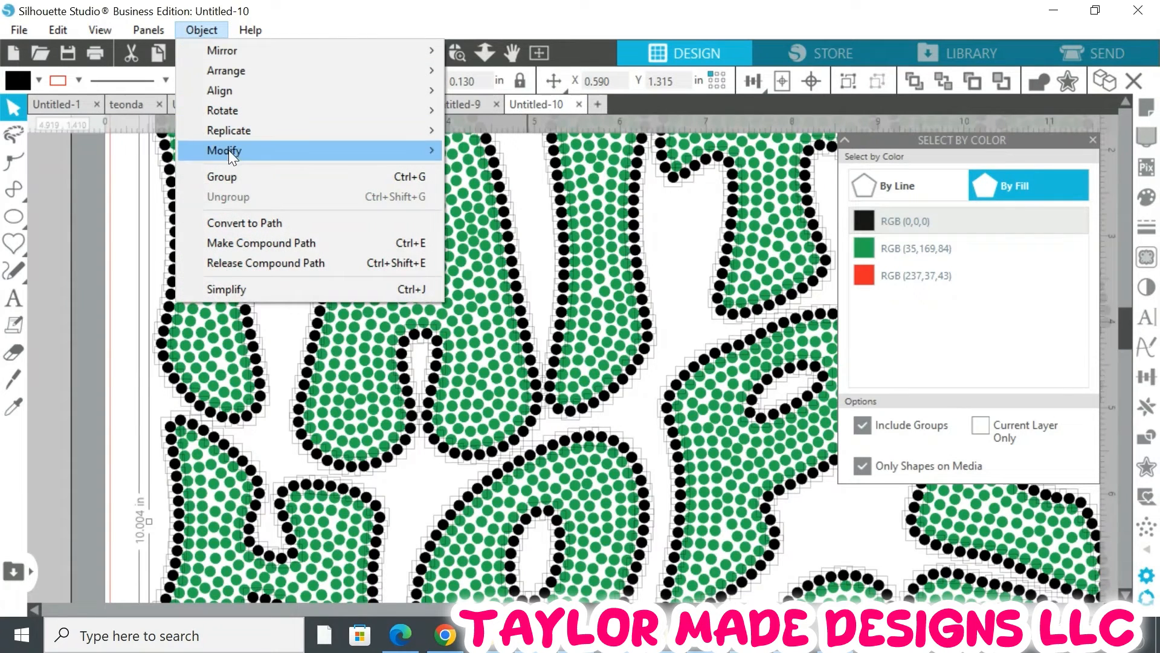
left_click(231, 171)
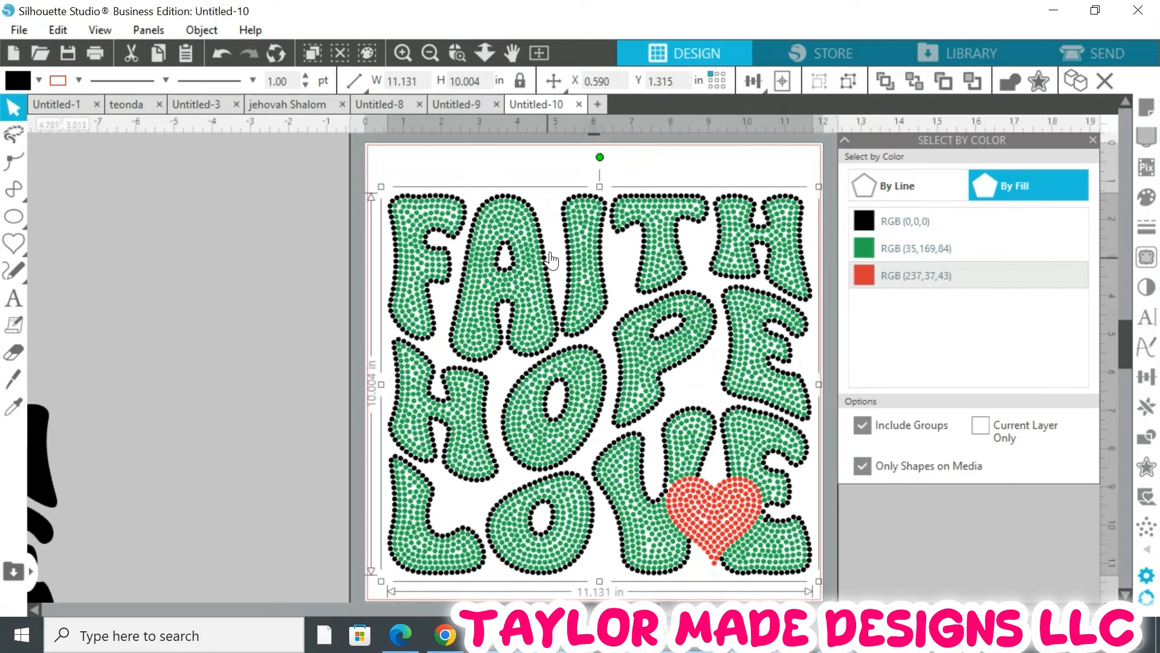
left_click(220, 30)
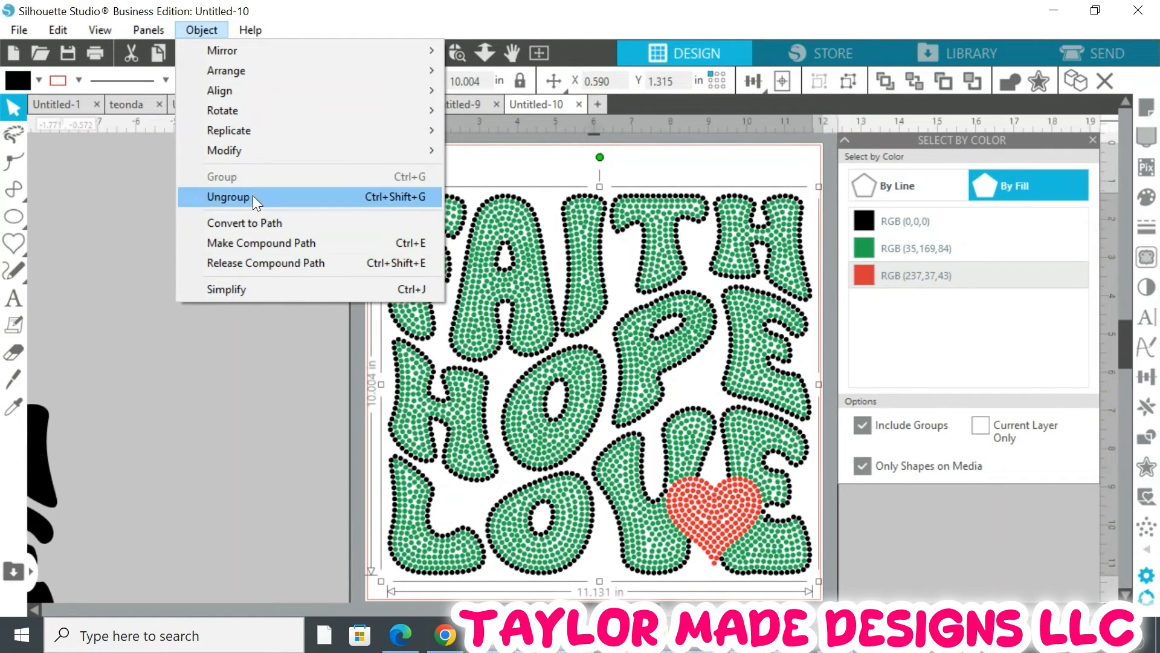
left_click(273, 242)
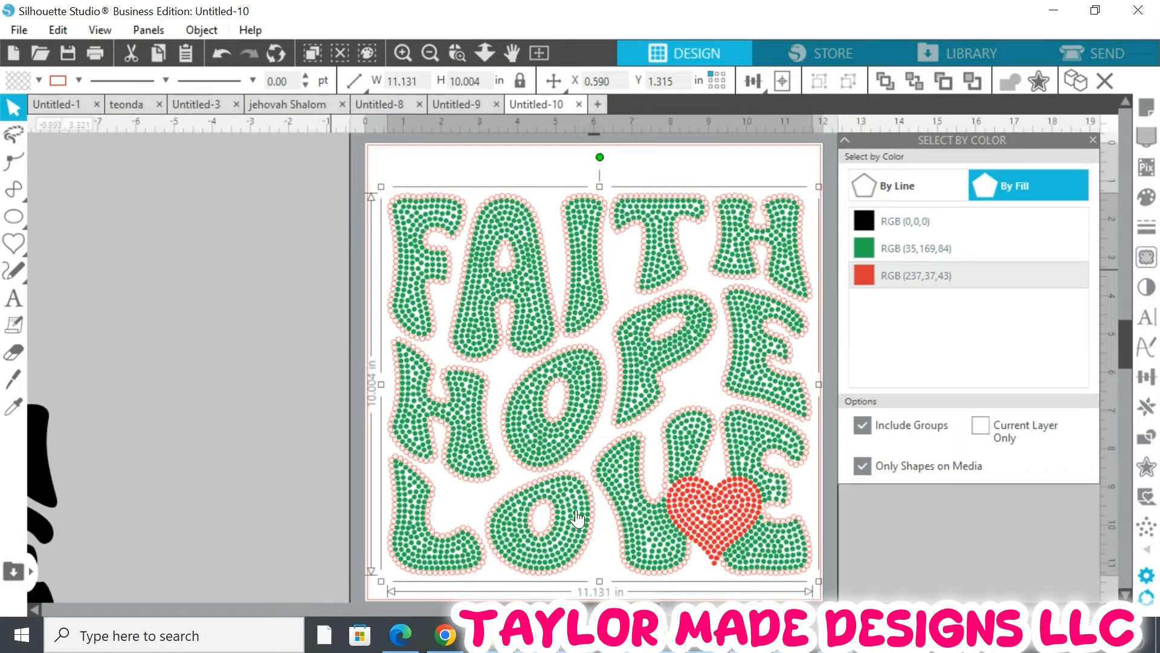
Give the black outline rhinestone compound path a black fill and remove its line colour
left_click_drag(593, 609, 600, 610)
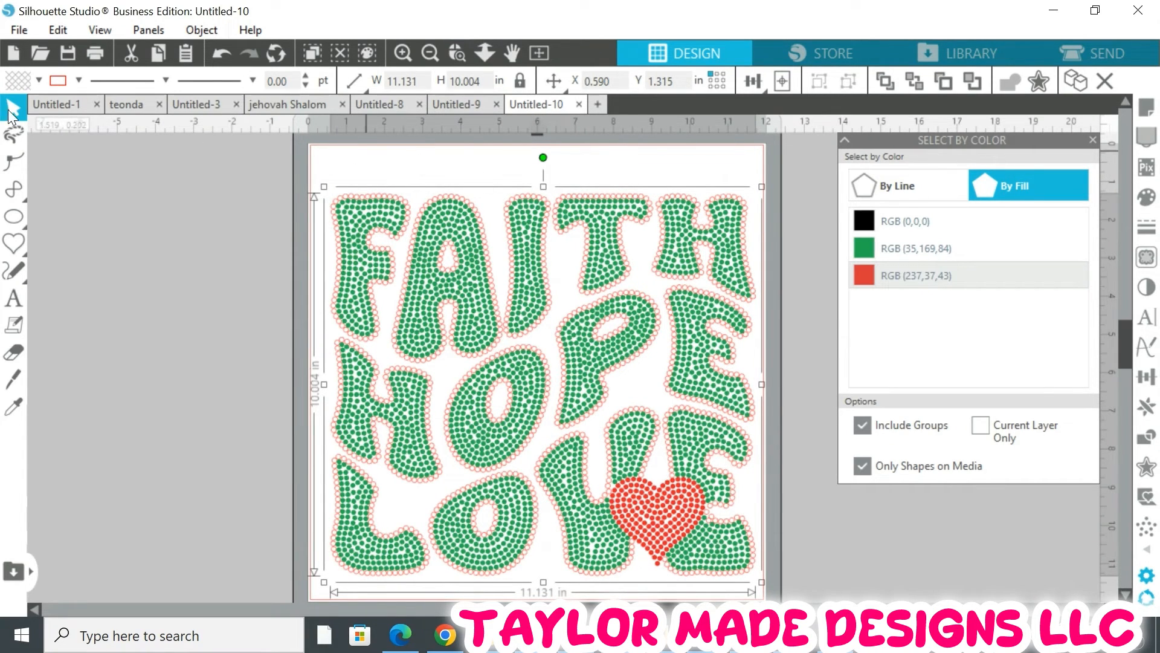
left_click(39, 80)
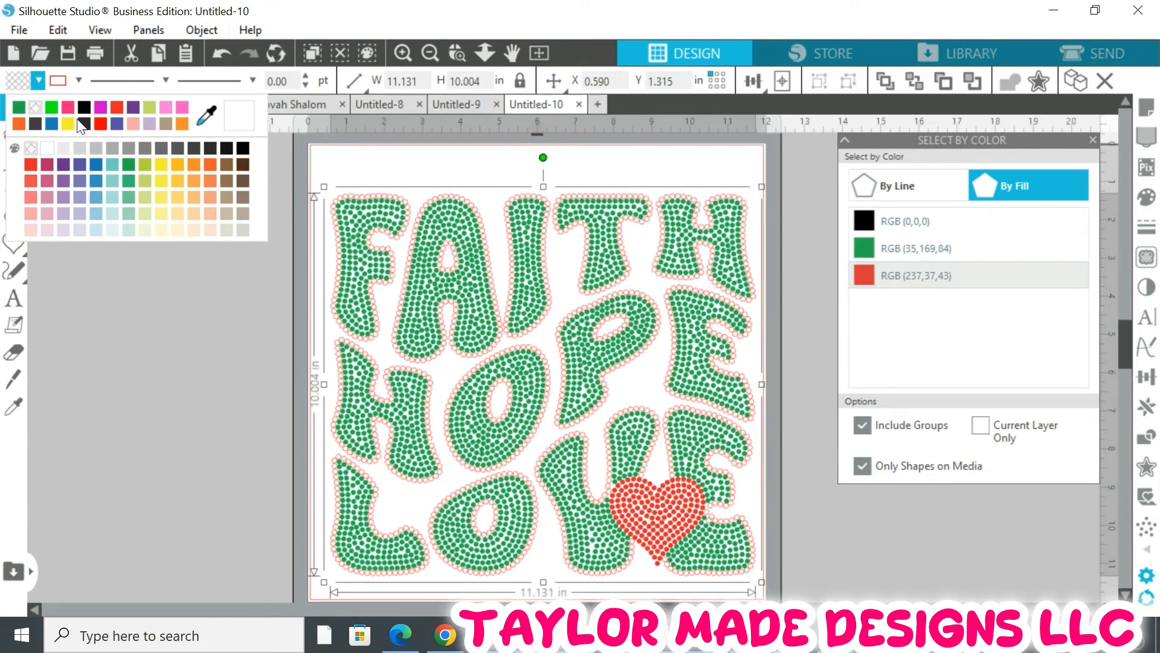
left_click(230, 137)
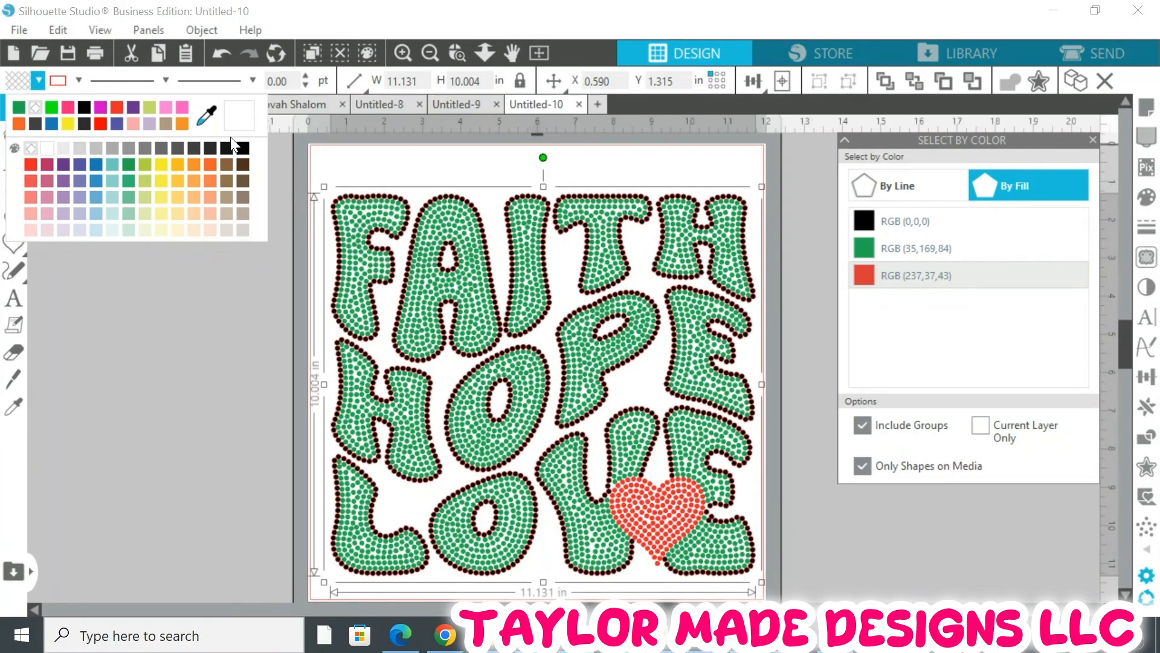
left_click(78, 80)
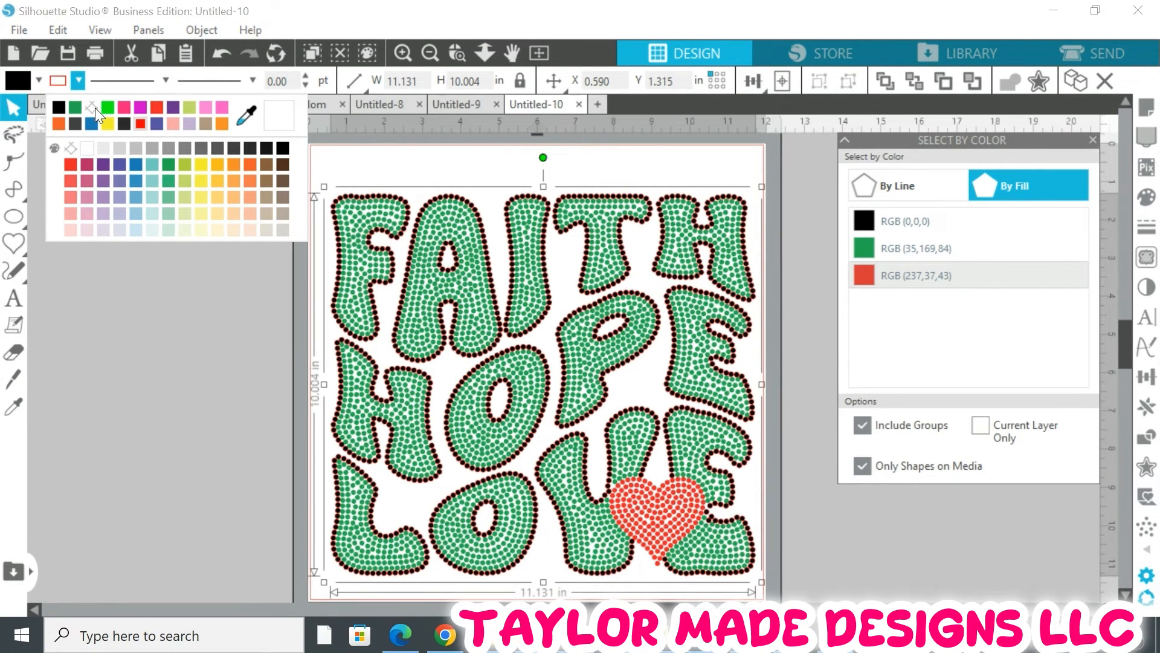
left_click(94, 108)
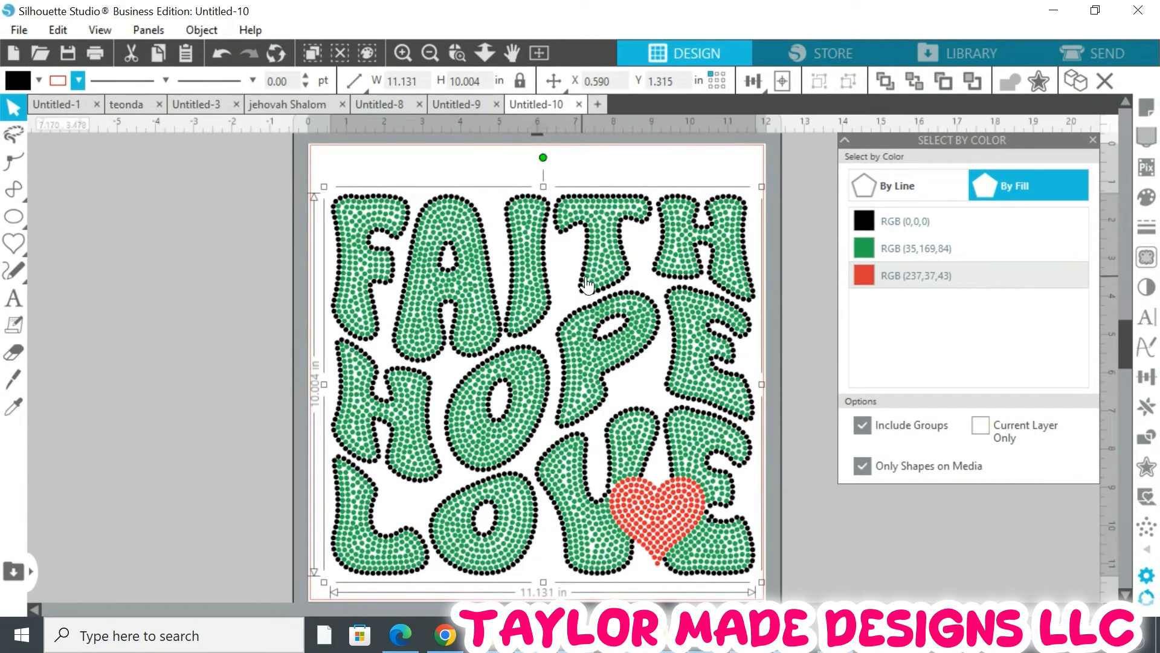
Select the green rhinestones by their fill colour, group them and make them into a compound path
left_click(876, 248)
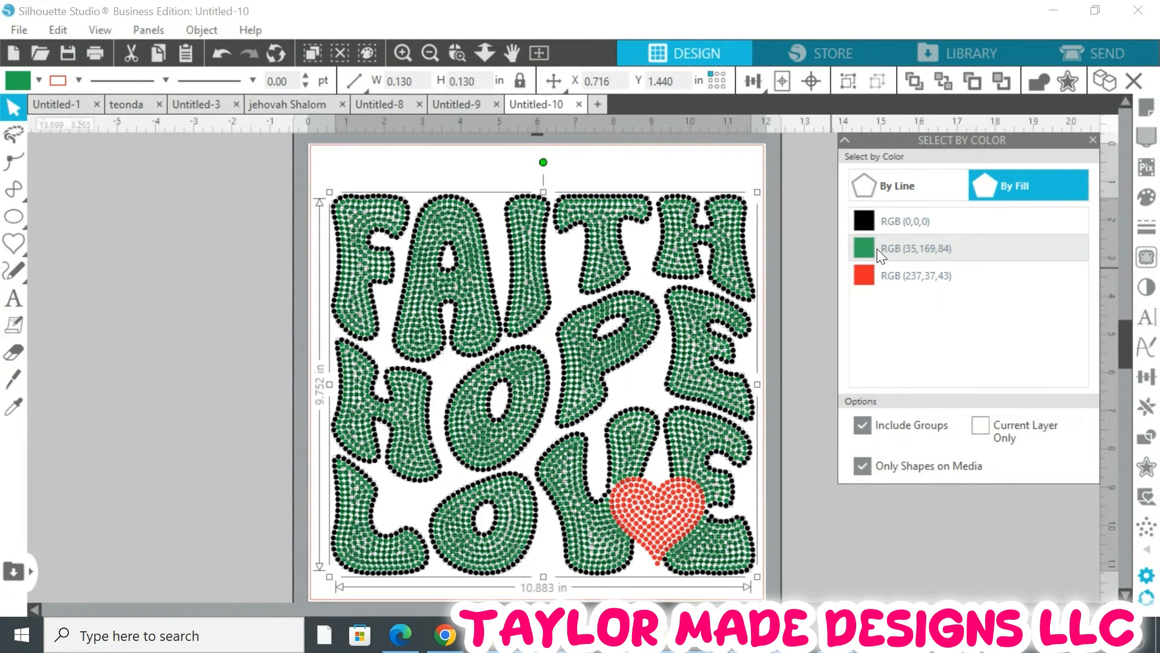
left_click(197, 25)
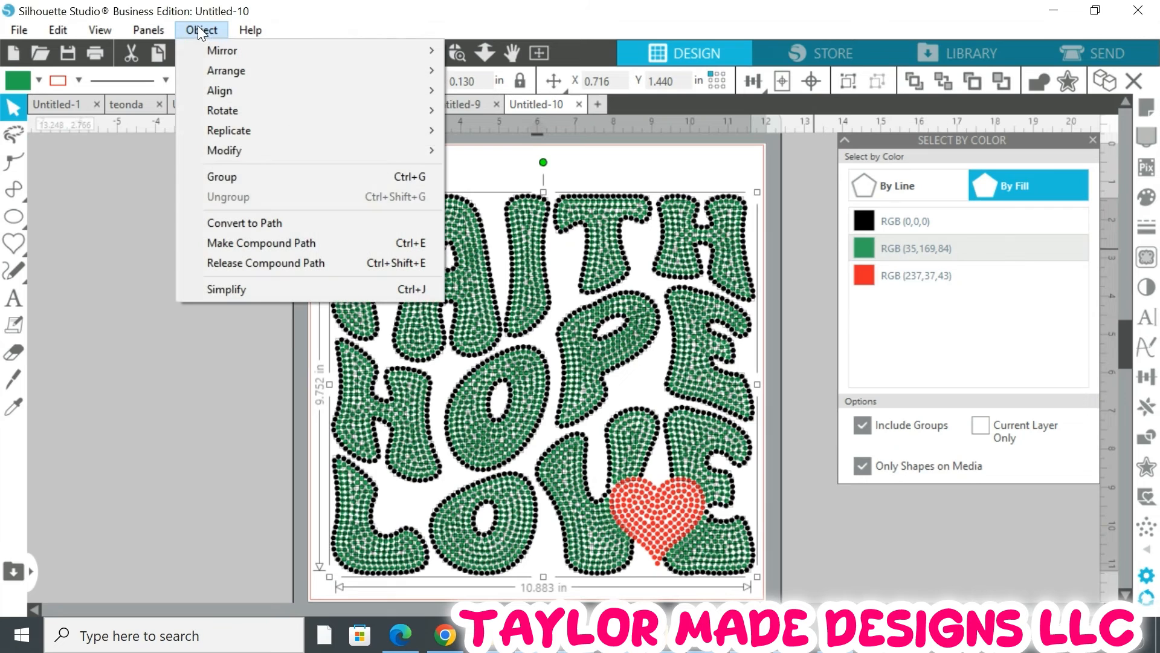
left_click(242, 174)
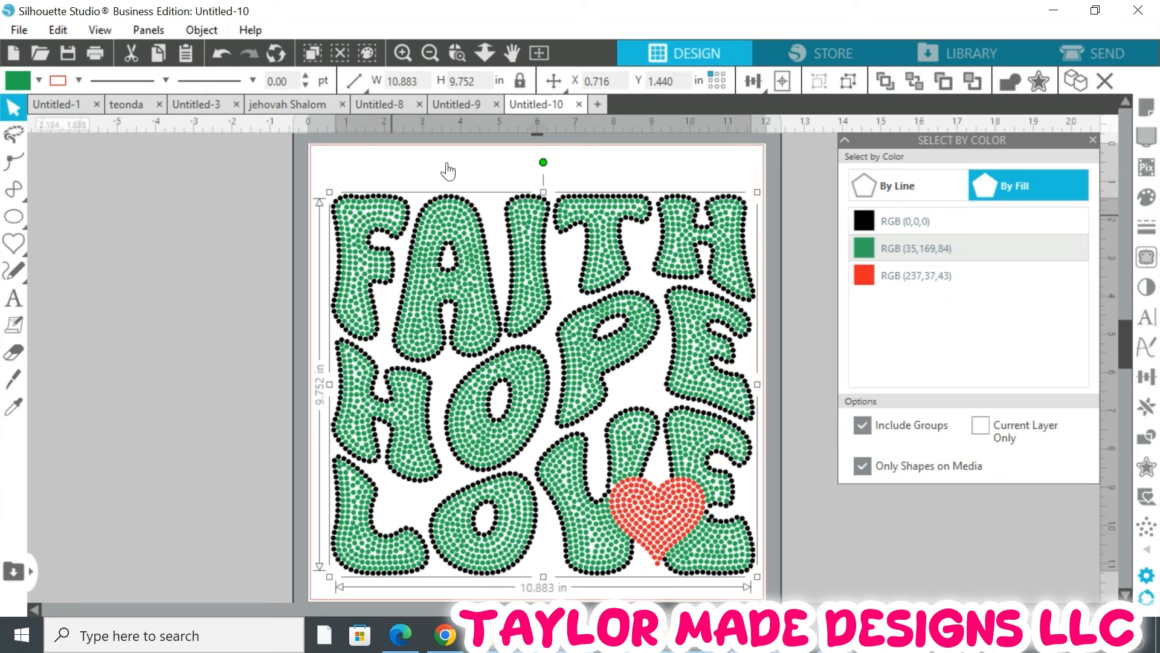
left_click(201, 30)
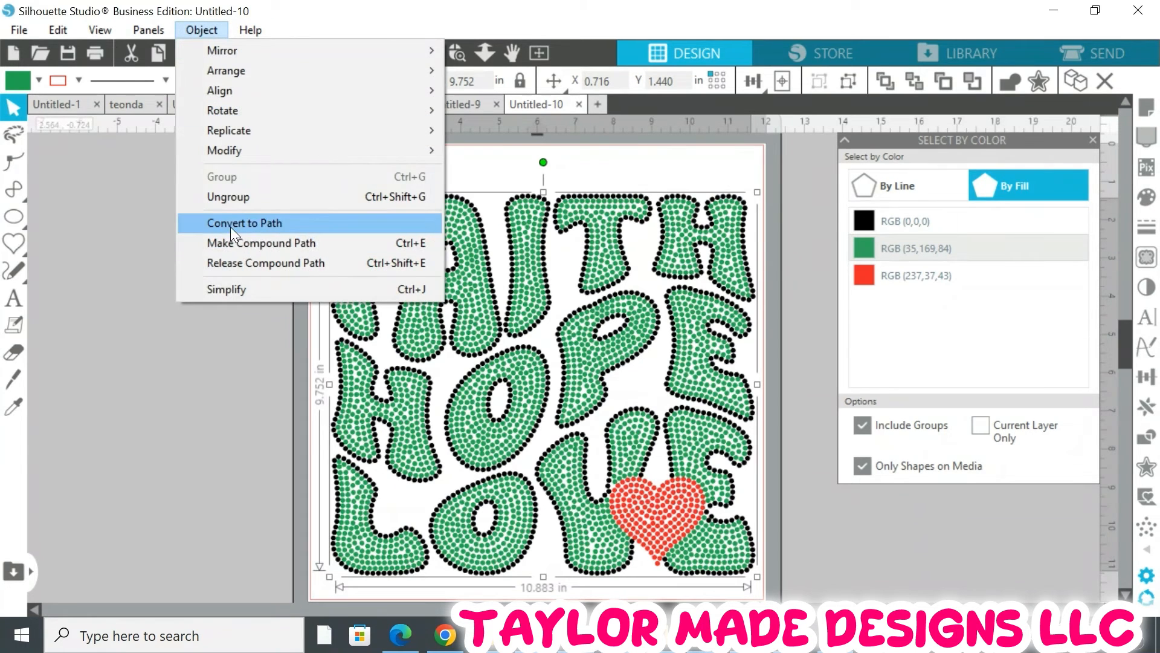
left_click(234, 244)
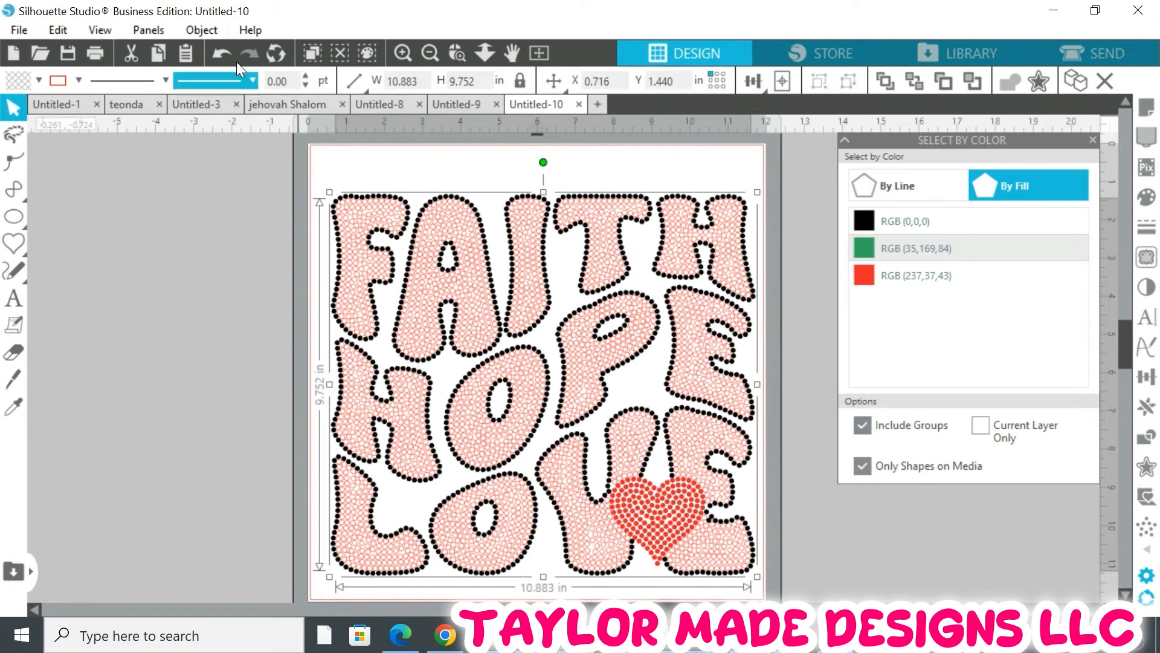
Fill the green rhinestone compound path with bright green and remove its line colour
left_click(201, 29)
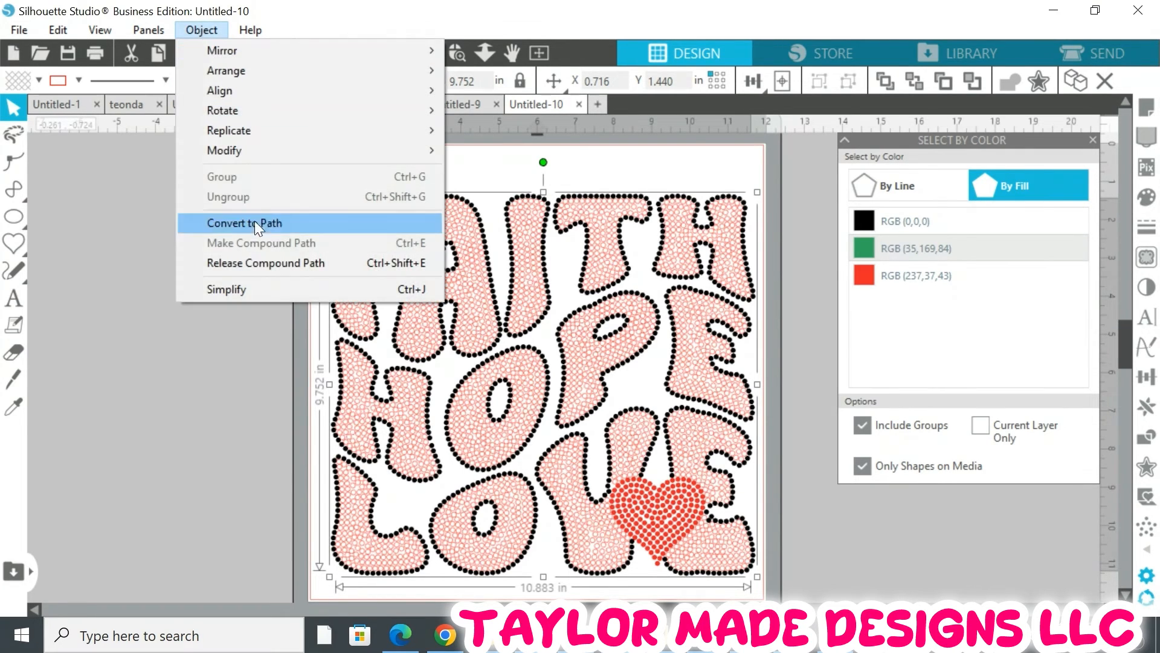
left_click(127, 284)
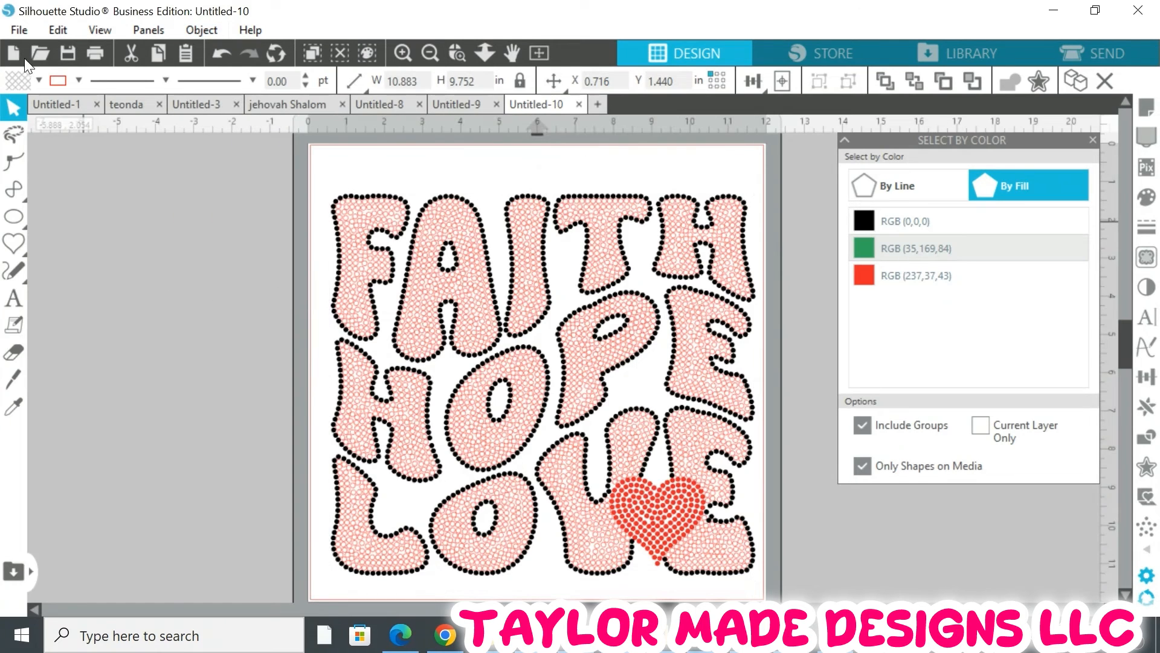
left_click(38, 77)
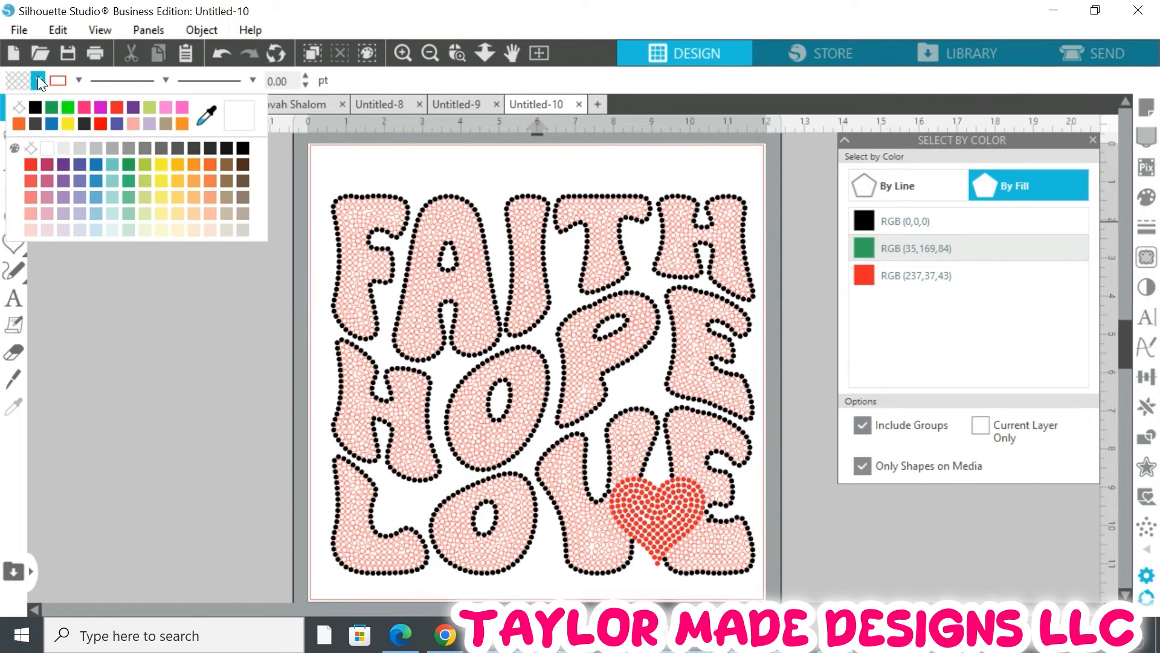
left_click(67, 107)
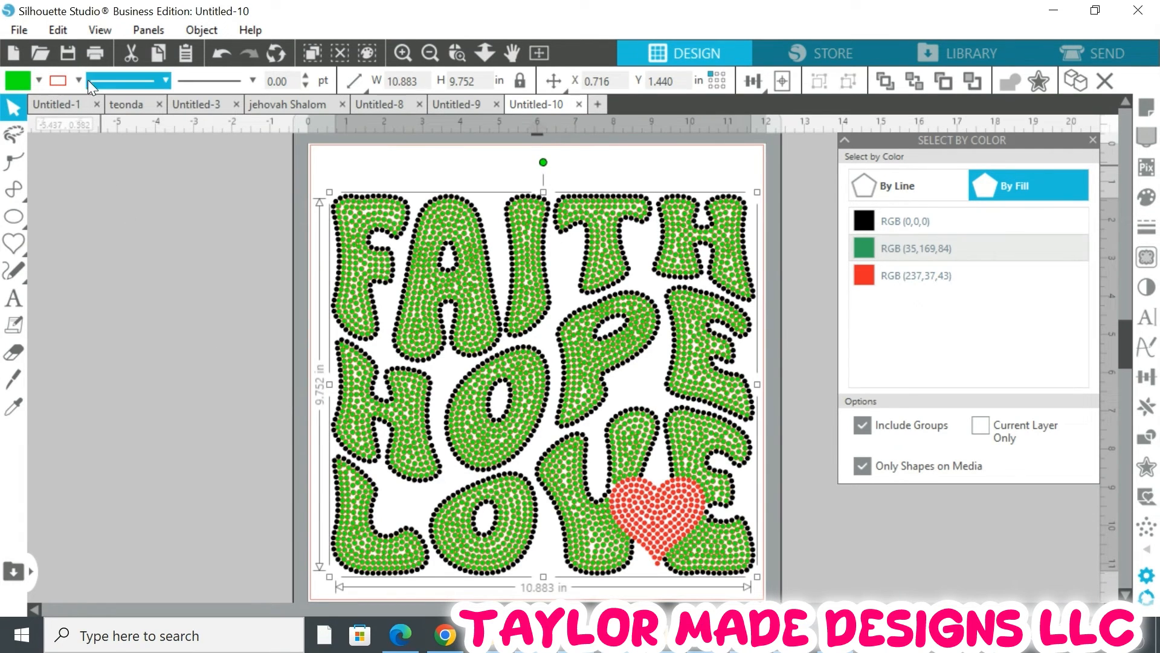
left_click(78, 80)
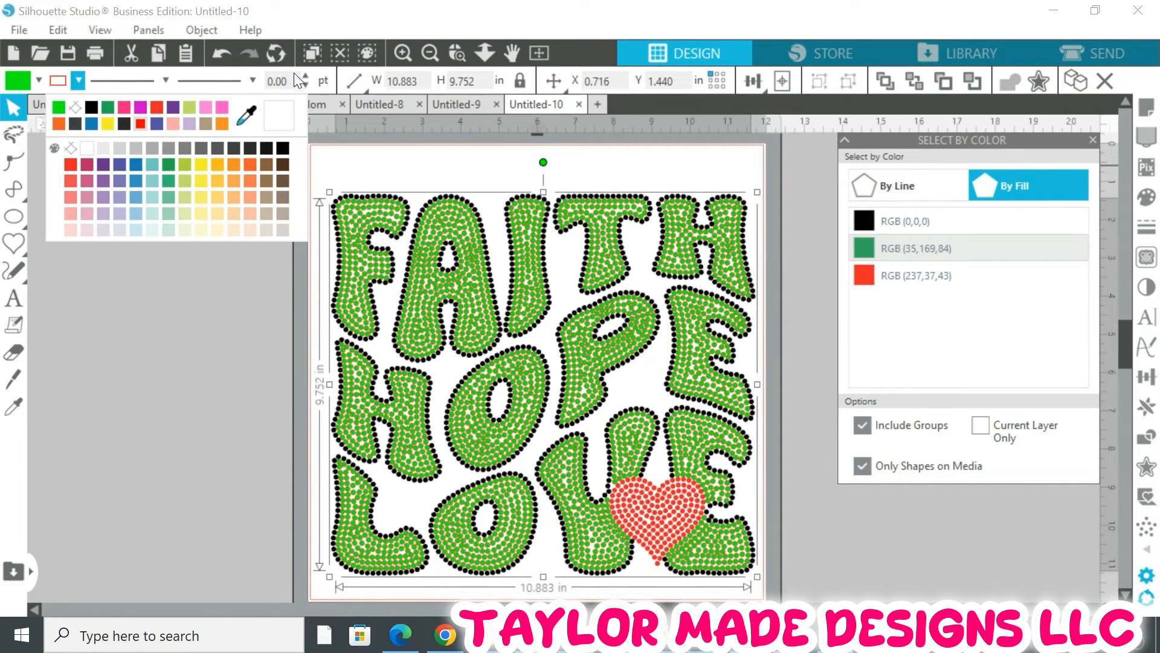
left_click(306, 84)
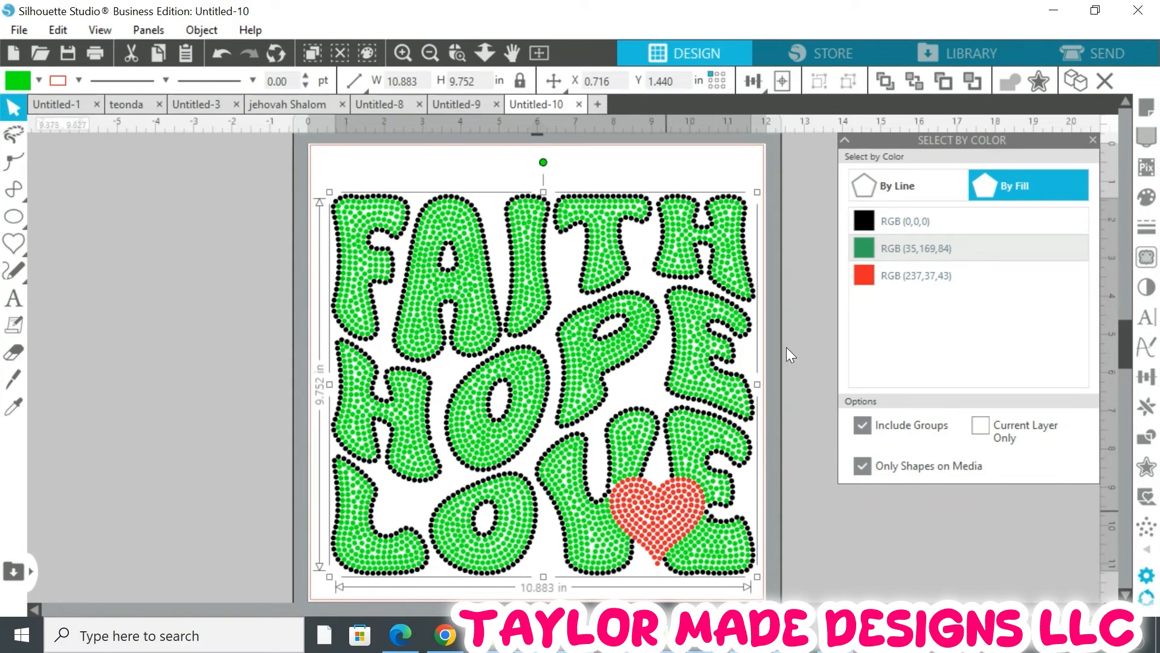
Select the red heart rhinestones by colour, group them, and colour their fill and line pink
left_click(900, 288)
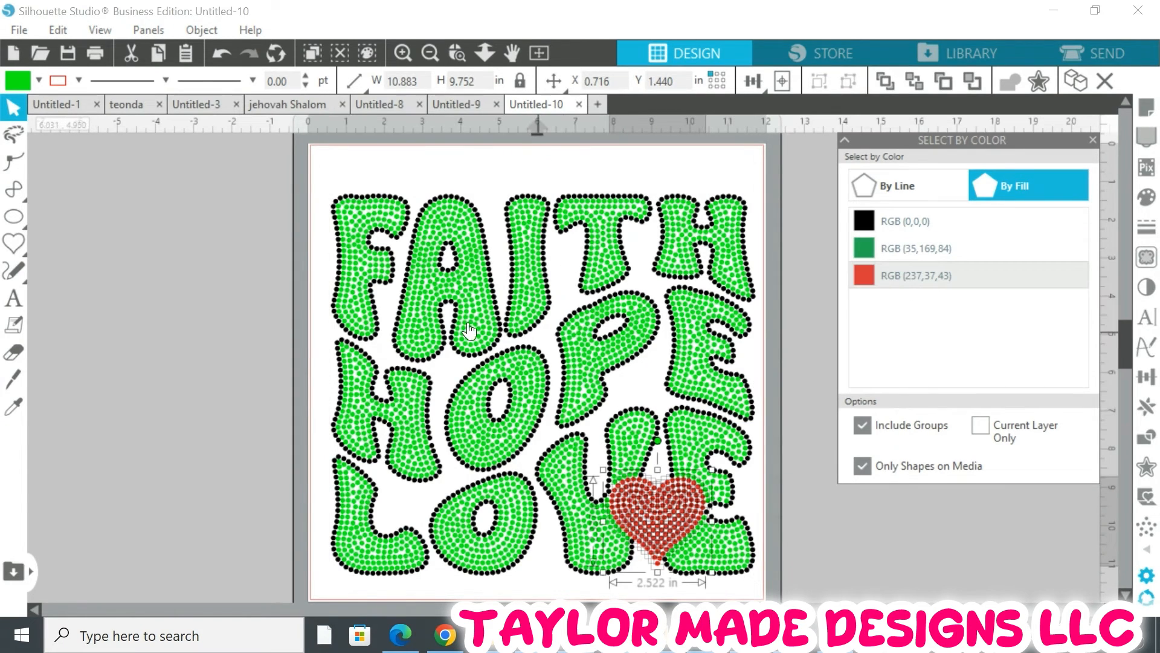
left_click(194, 31)
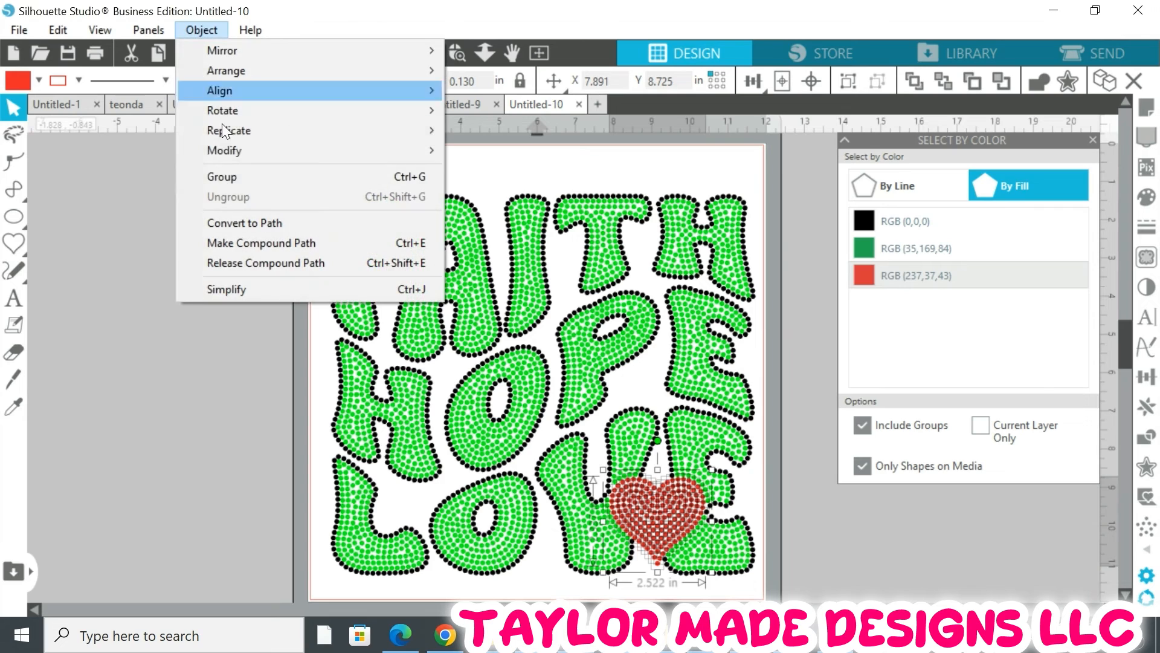
left_click(232, 175)
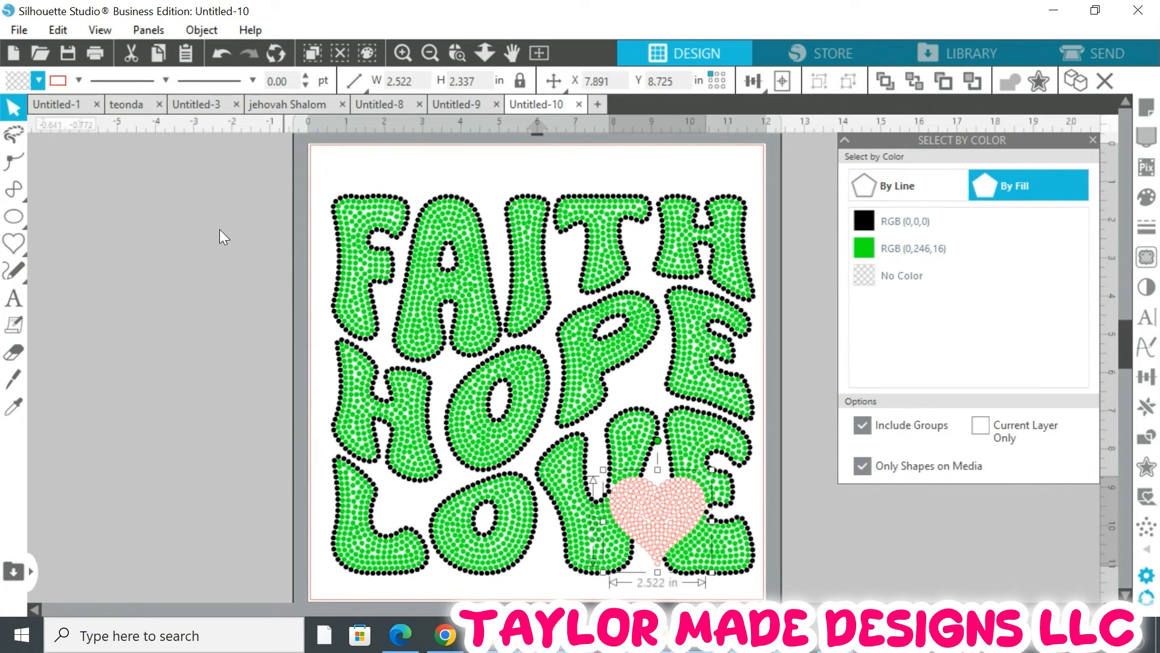
left_click(37, 79)
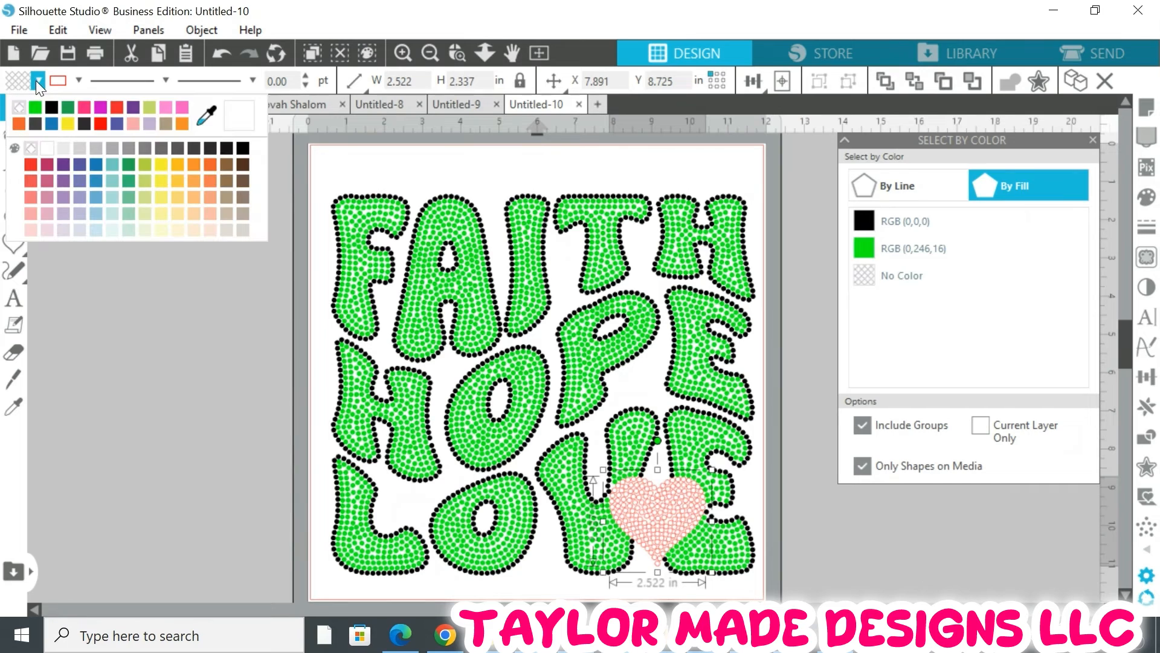
left_click(84, 107)
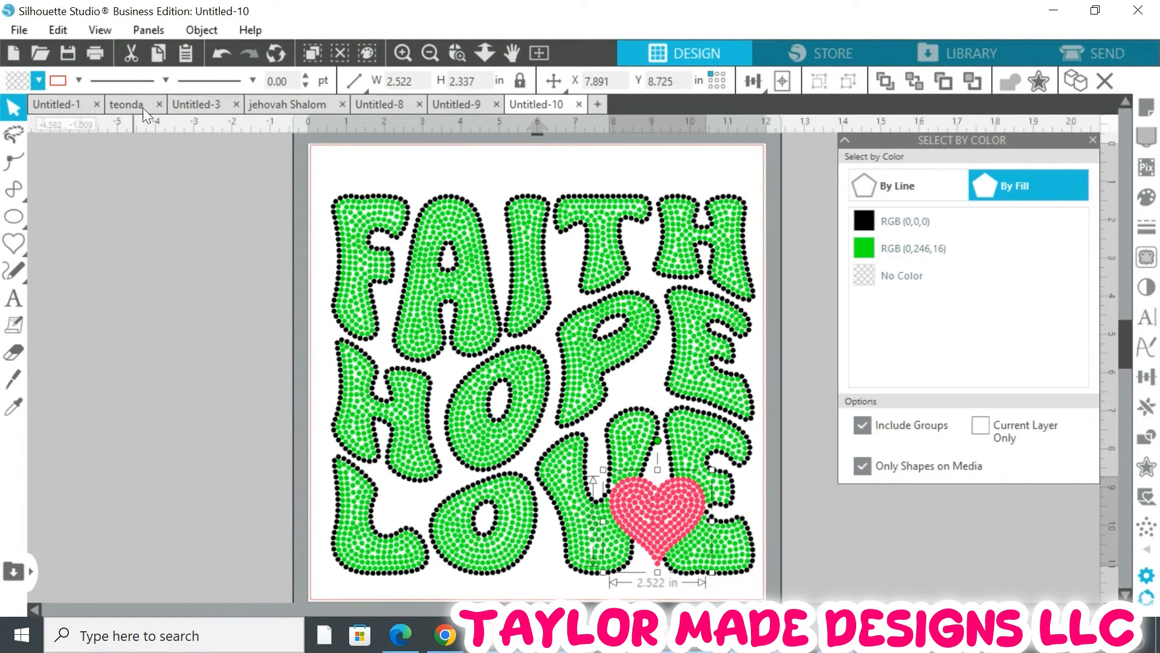
left_click(78, 80)
left_click(85, 107)
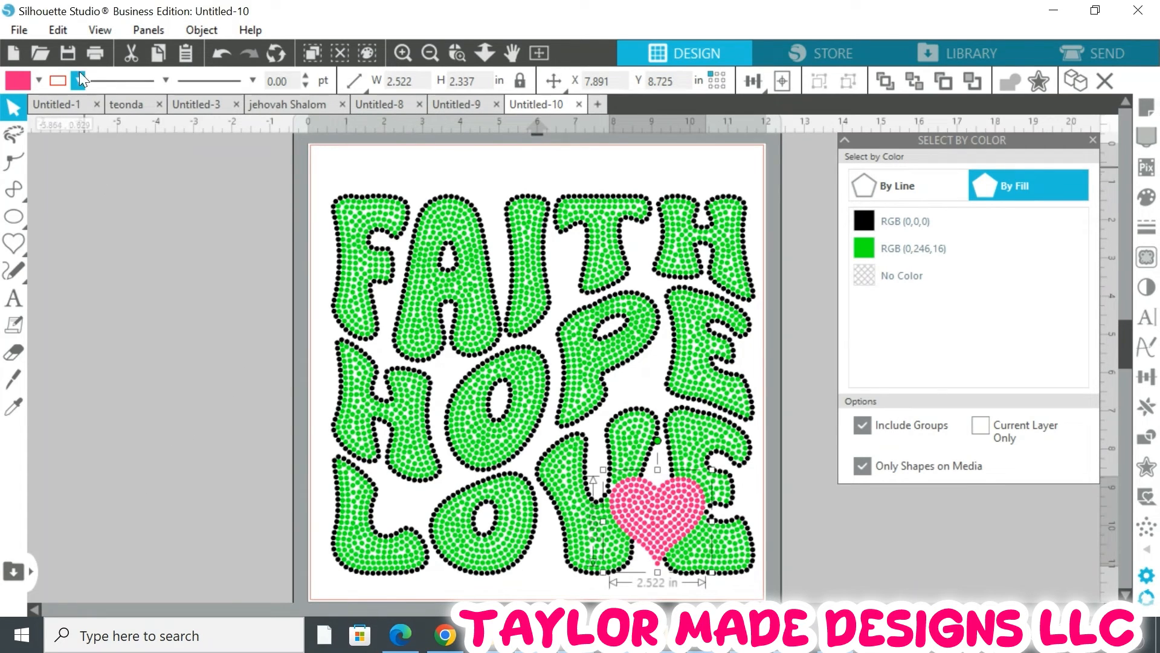
Select all rhinestones, group the whole design, and move it slightly up and left on the page
left_click(15, 162)
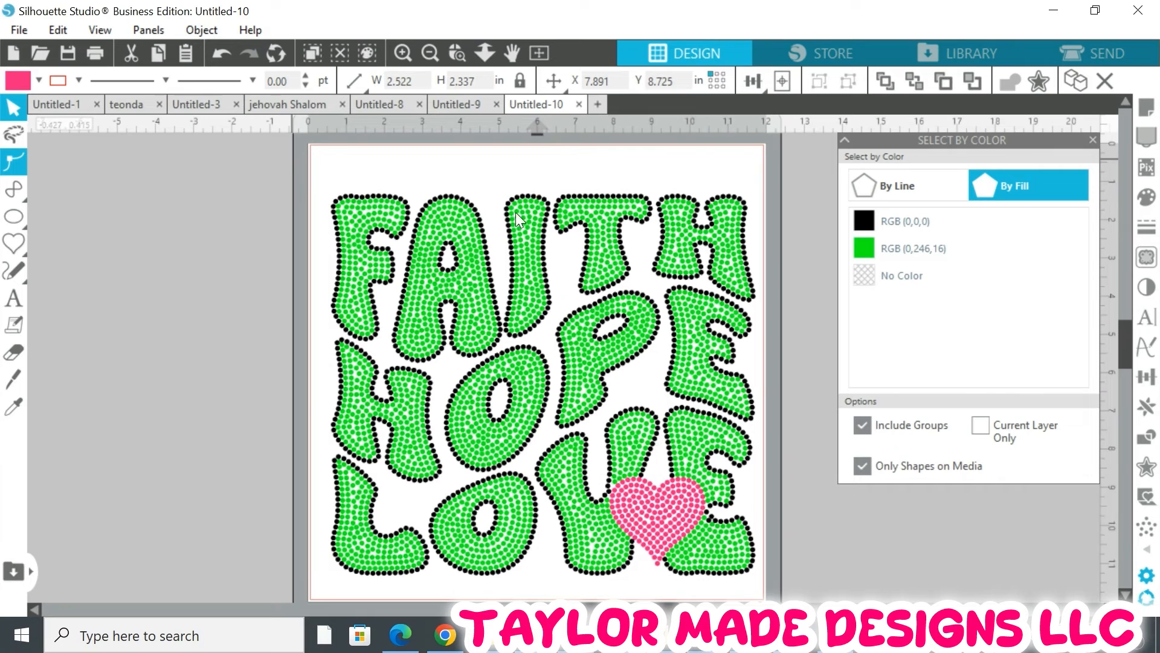
key("ctrl+a")
left_click_drag(789, 495, 766, 585)
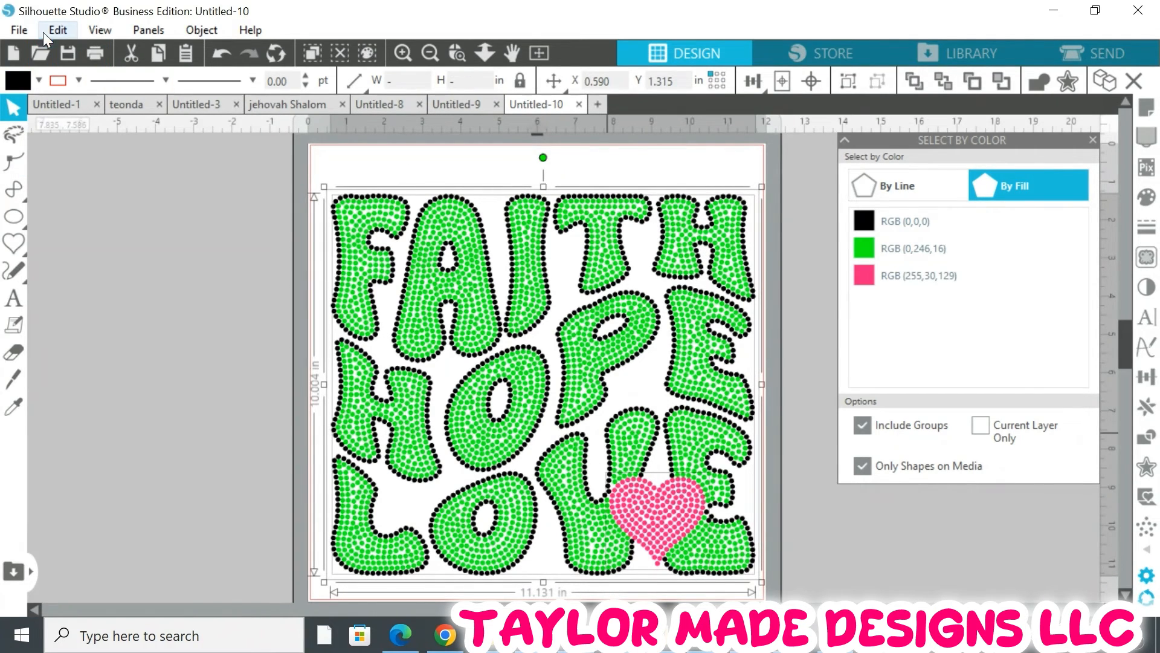
left_click(207, 28)
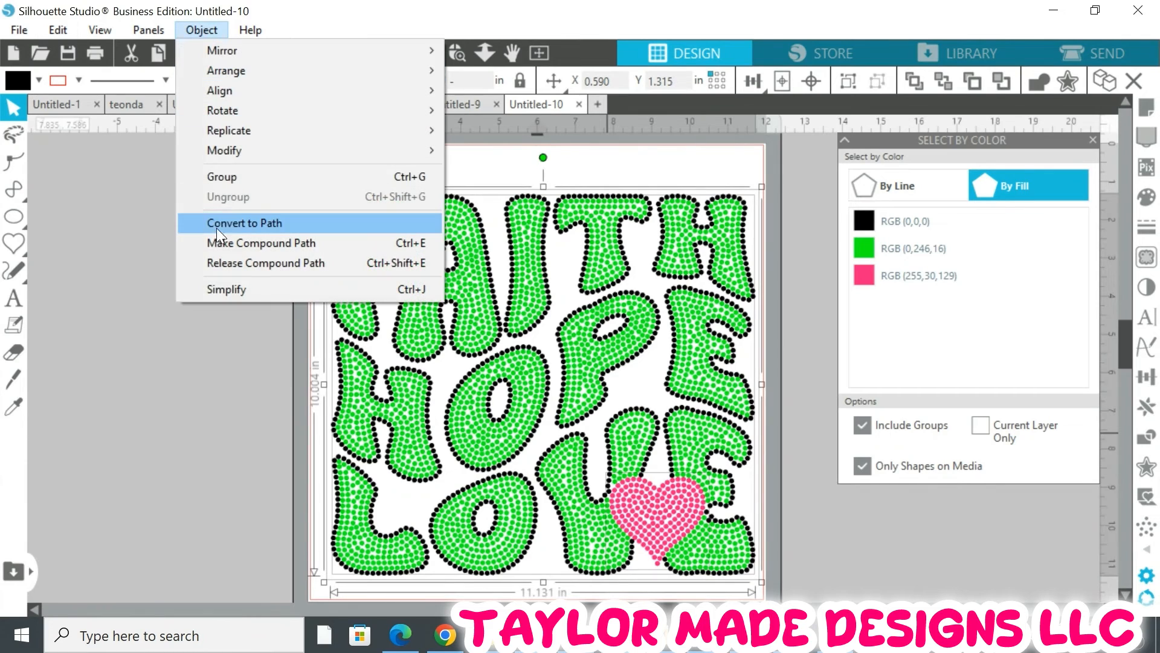
left_click(227, 174)
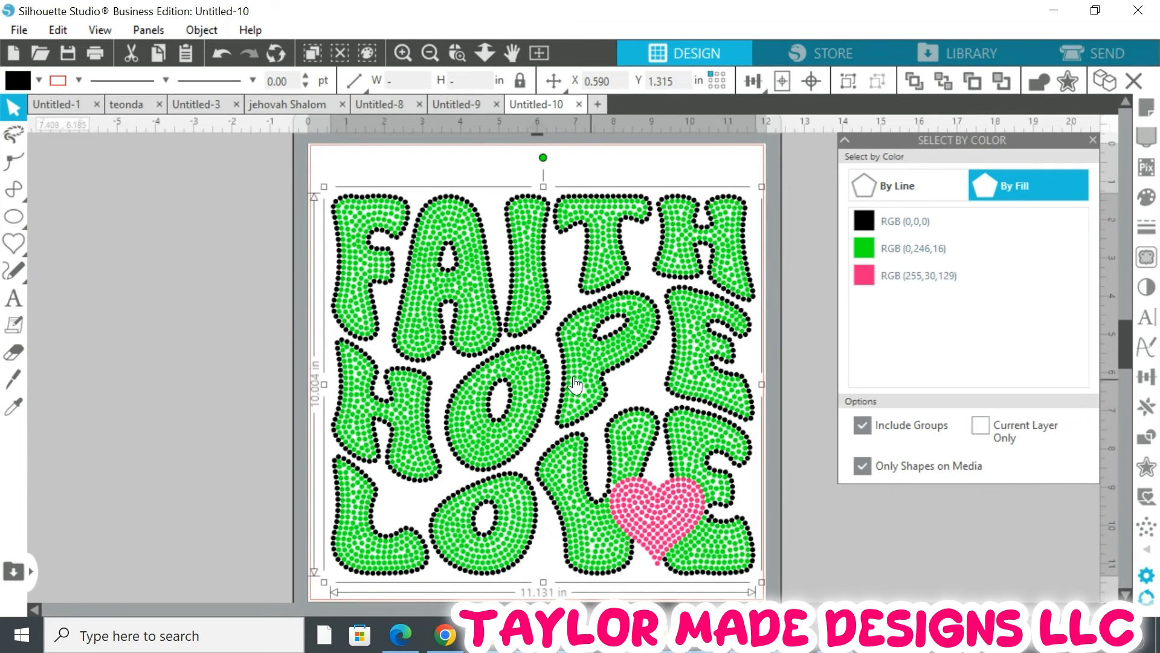
left_click(541, 323)
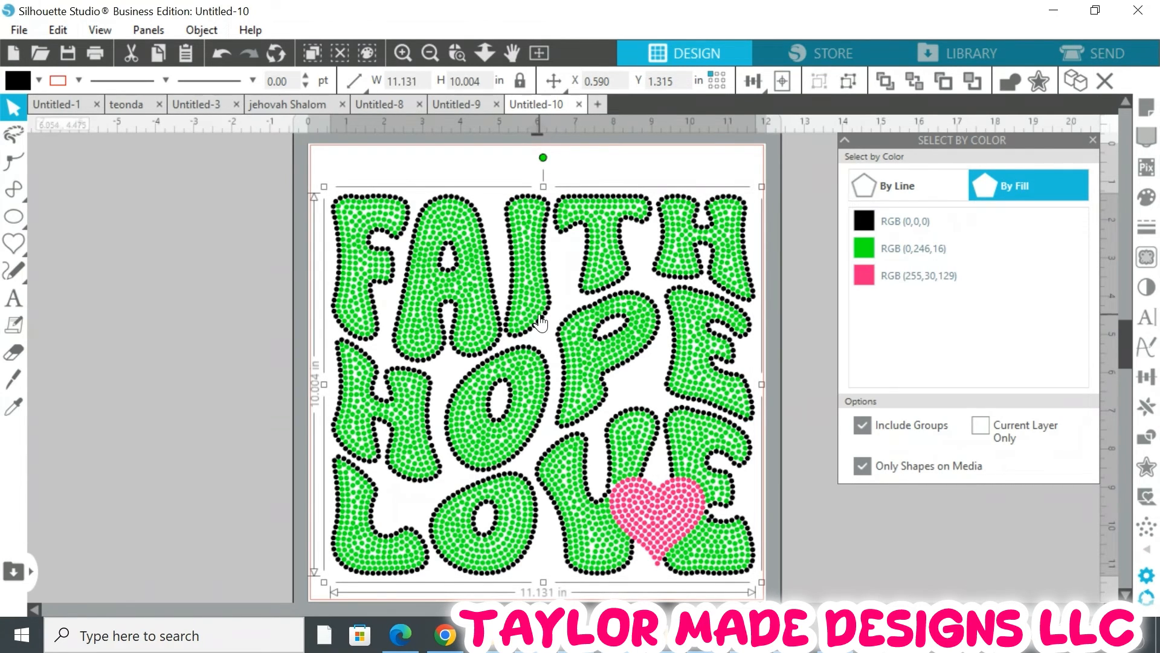
left_click_drag(541, 322, 531, 301)
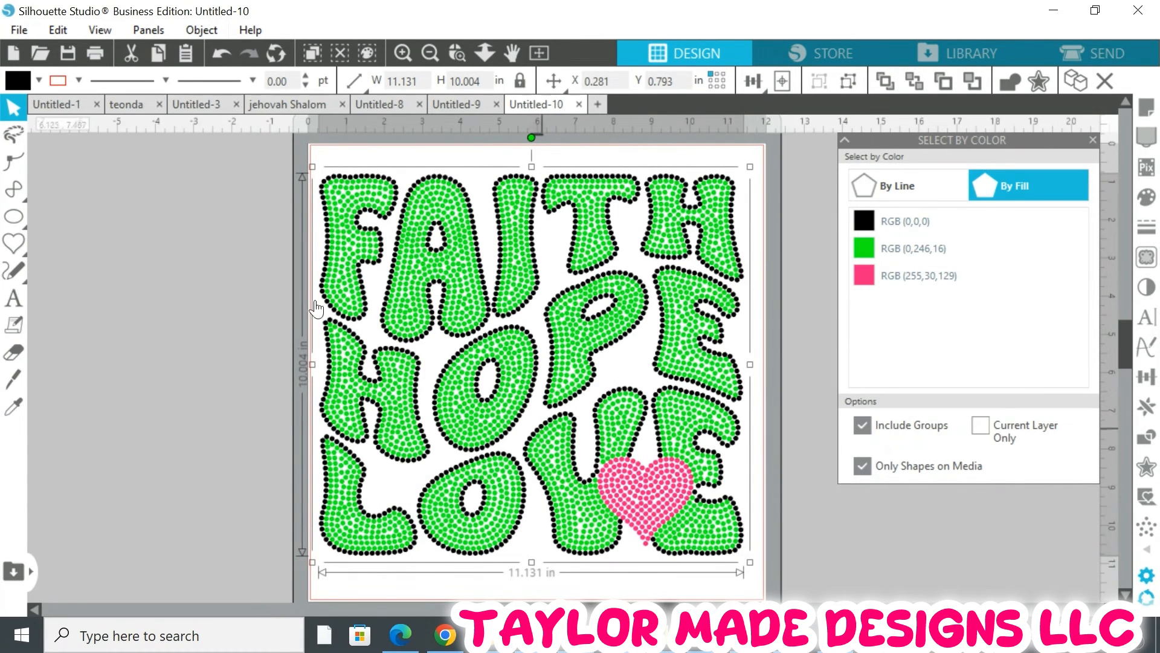
Save the selection to the hard drive as an SVG named Faith hope love (W- 11.131 by H- 10.004)
left_click(24, 30)
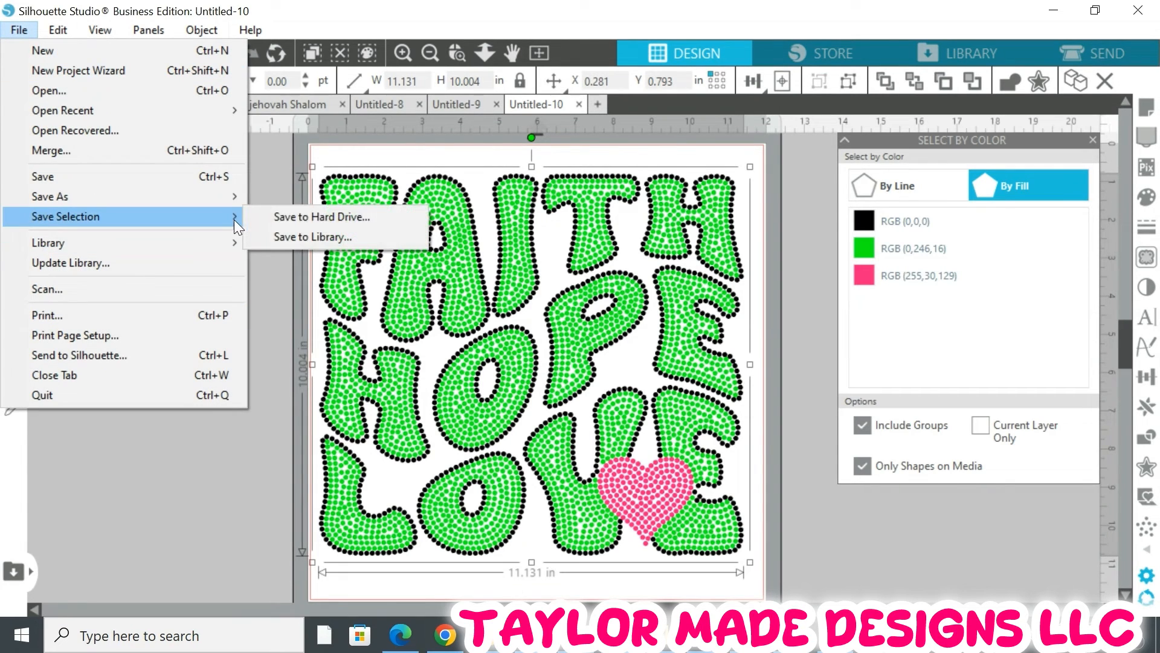
left_click(281, 216)
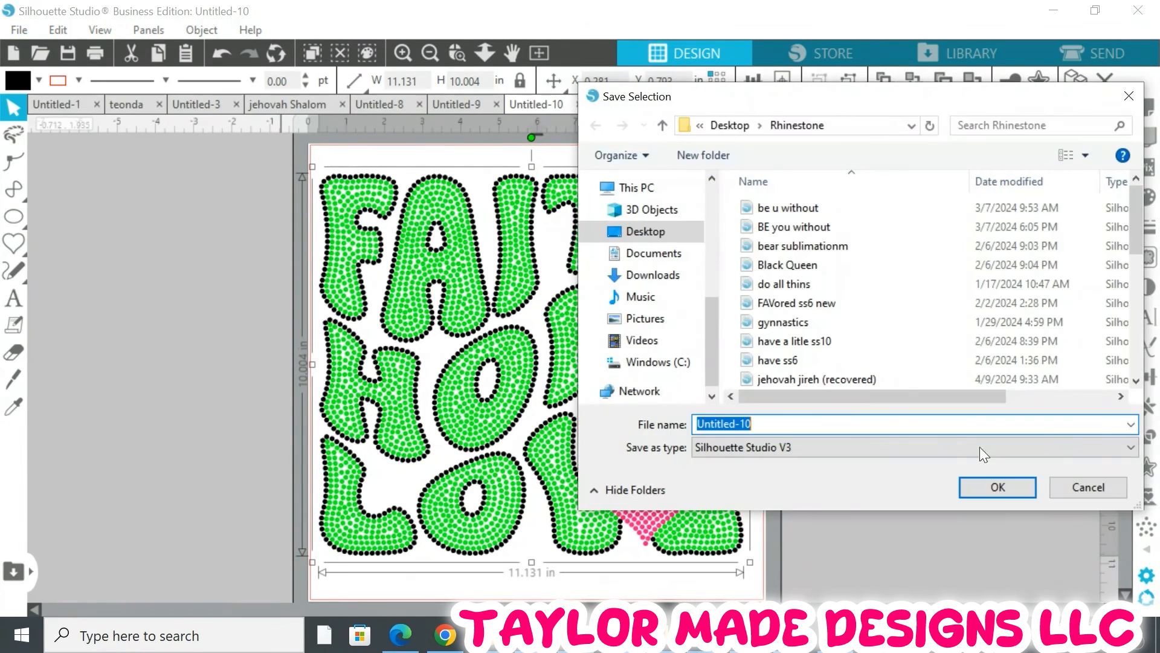
type("Fa")
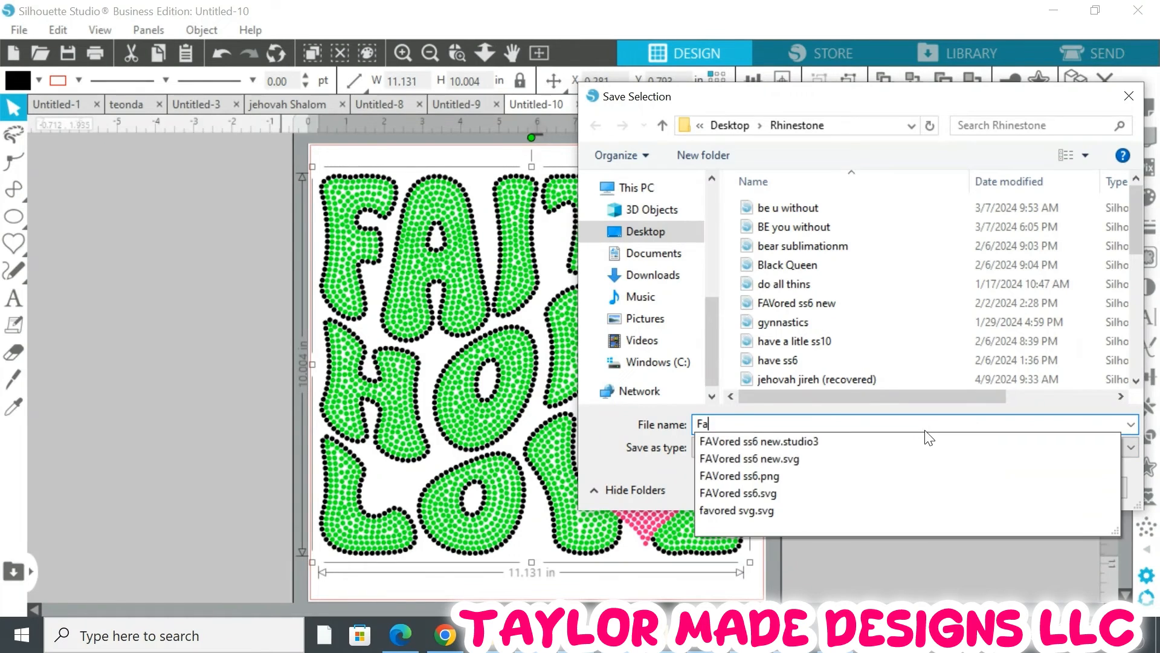
type("ith h")
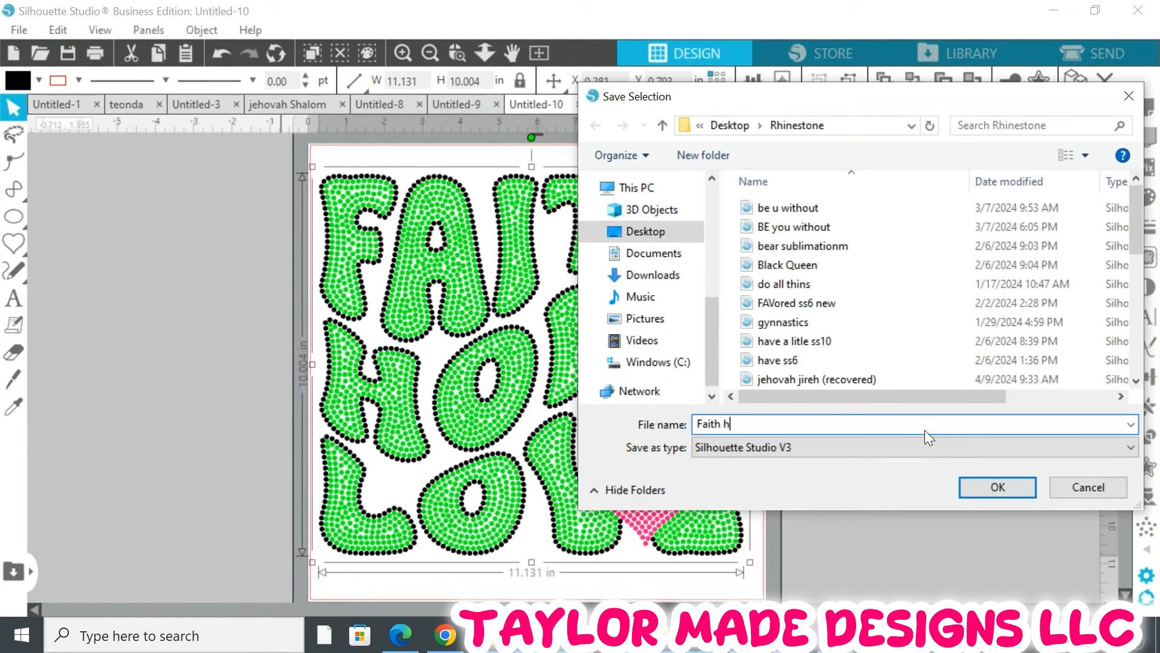
type("ope love (W- 11.131 by H")
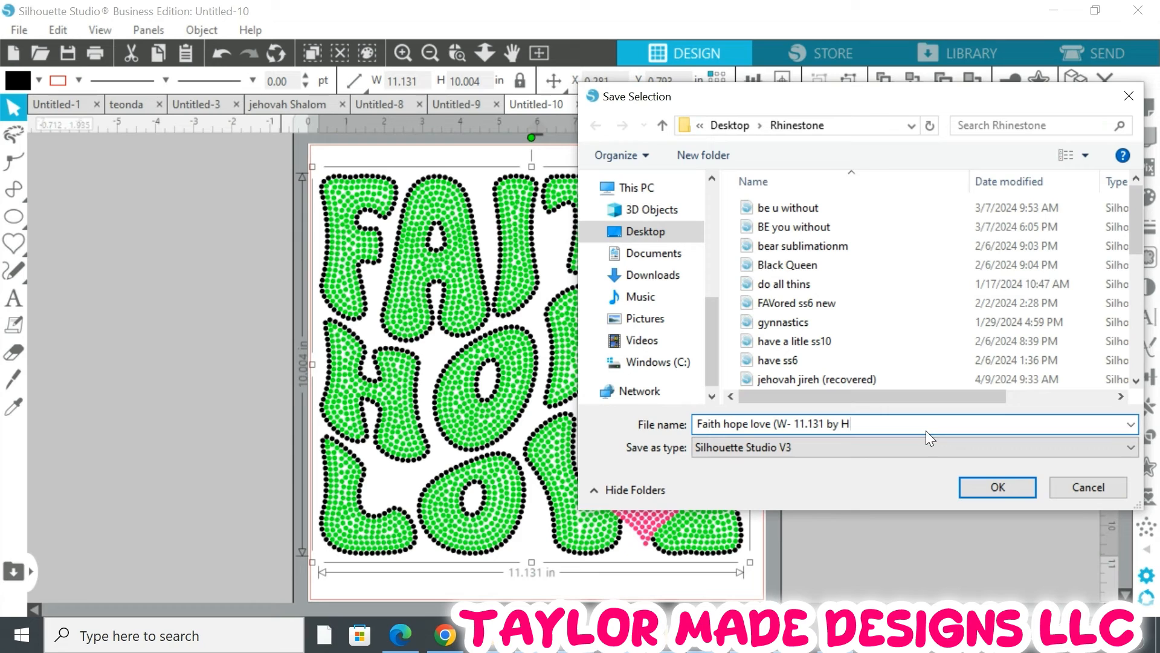
type("- 10.004)")
left_click(747, 447)
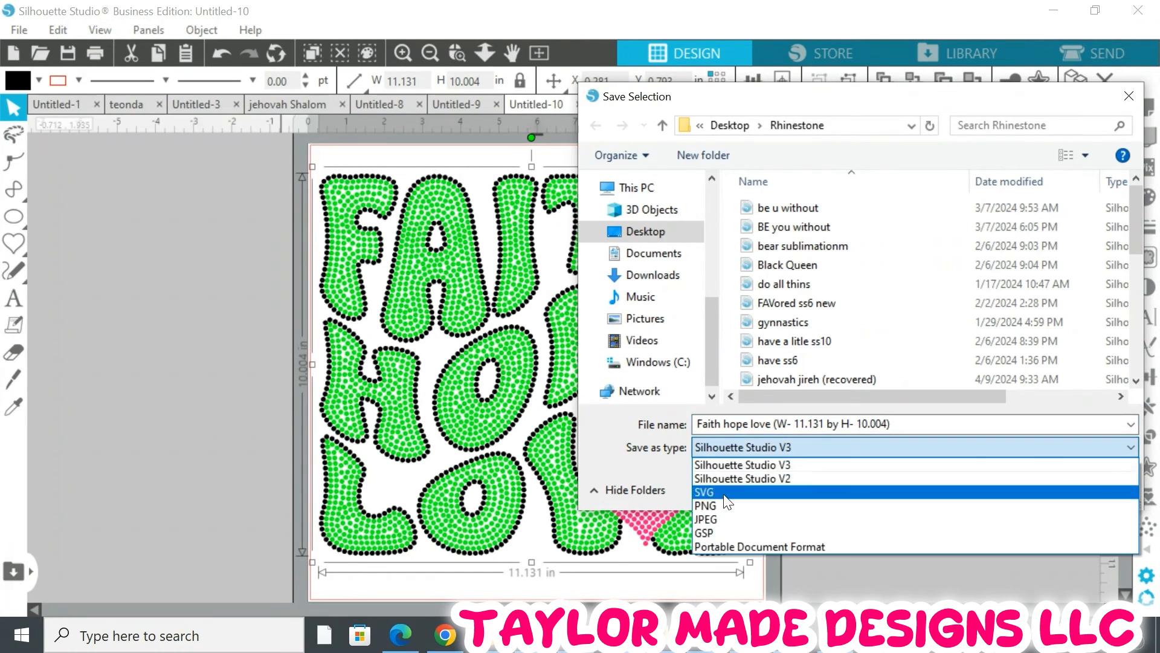
left_click(724, 494)
left_click(1014, 488)
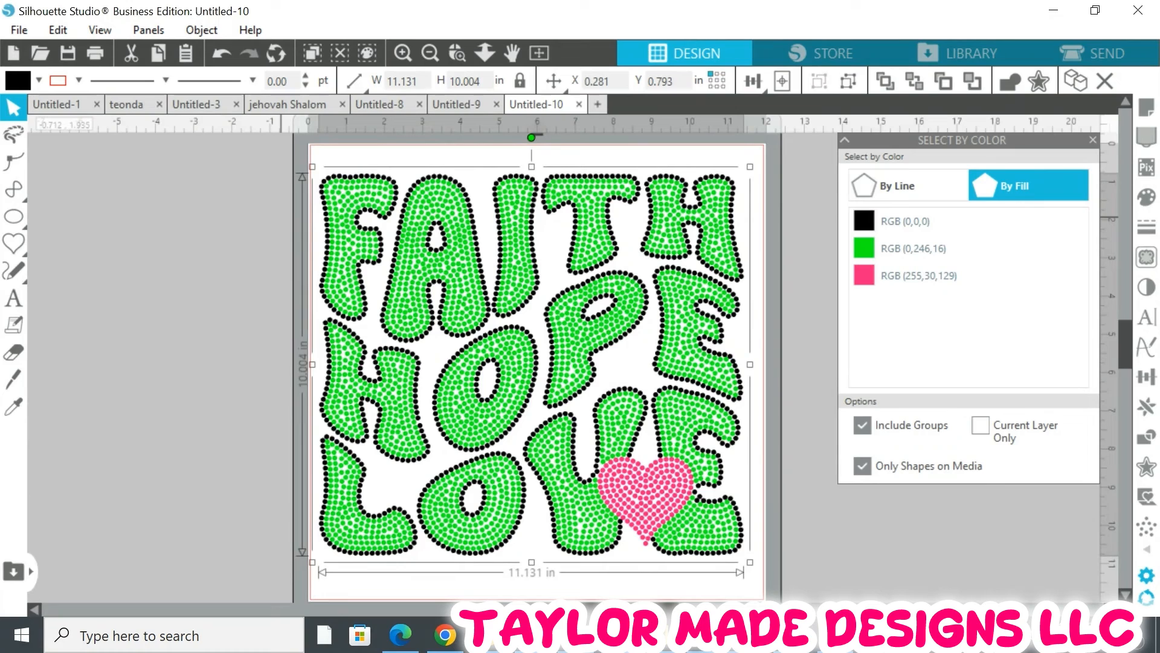
Switch to Cricut Design Space and start an image upload on the blank canvas
mouse_move(836, 635)
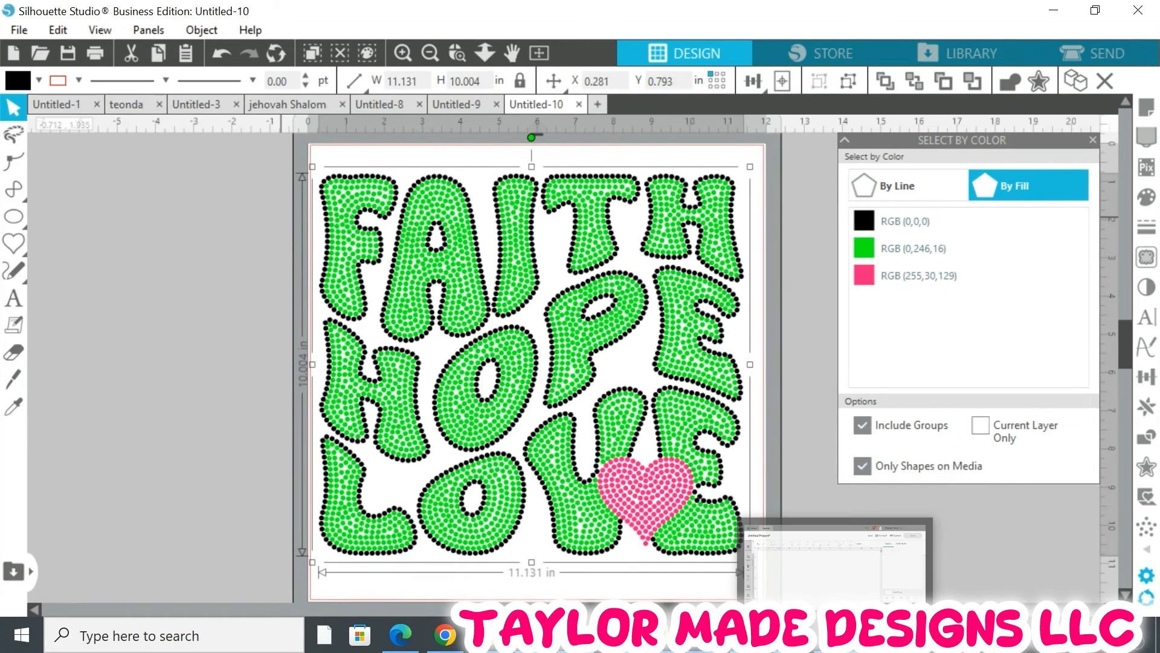
left_click(837, 565)
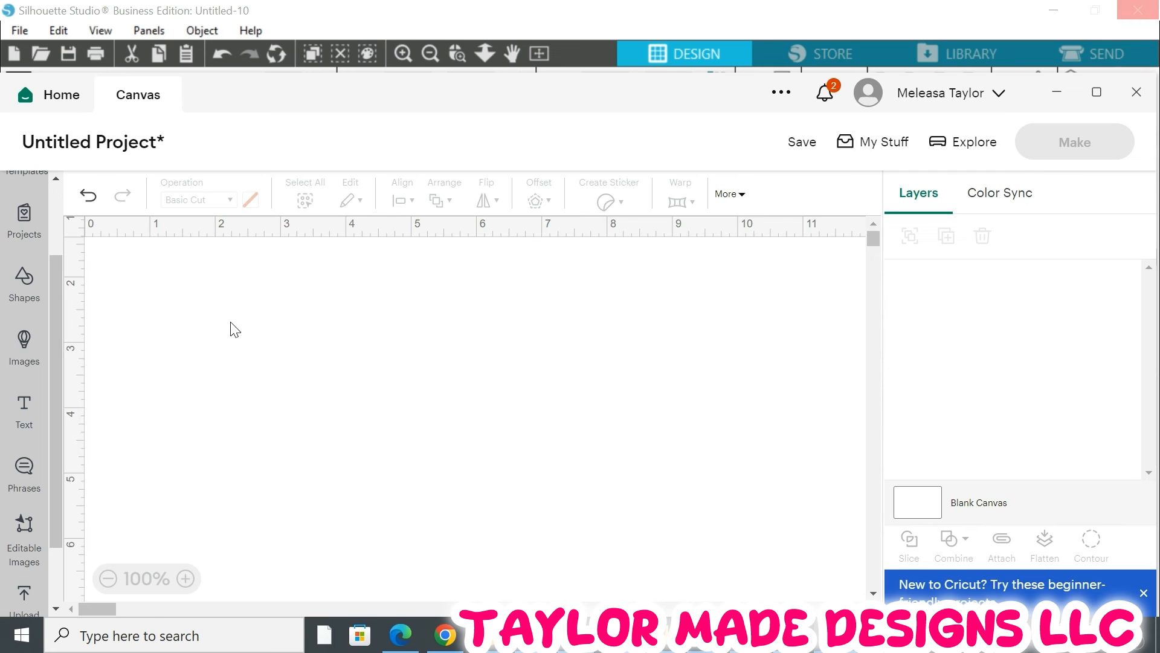
scroll(89, 285, "up", 3)
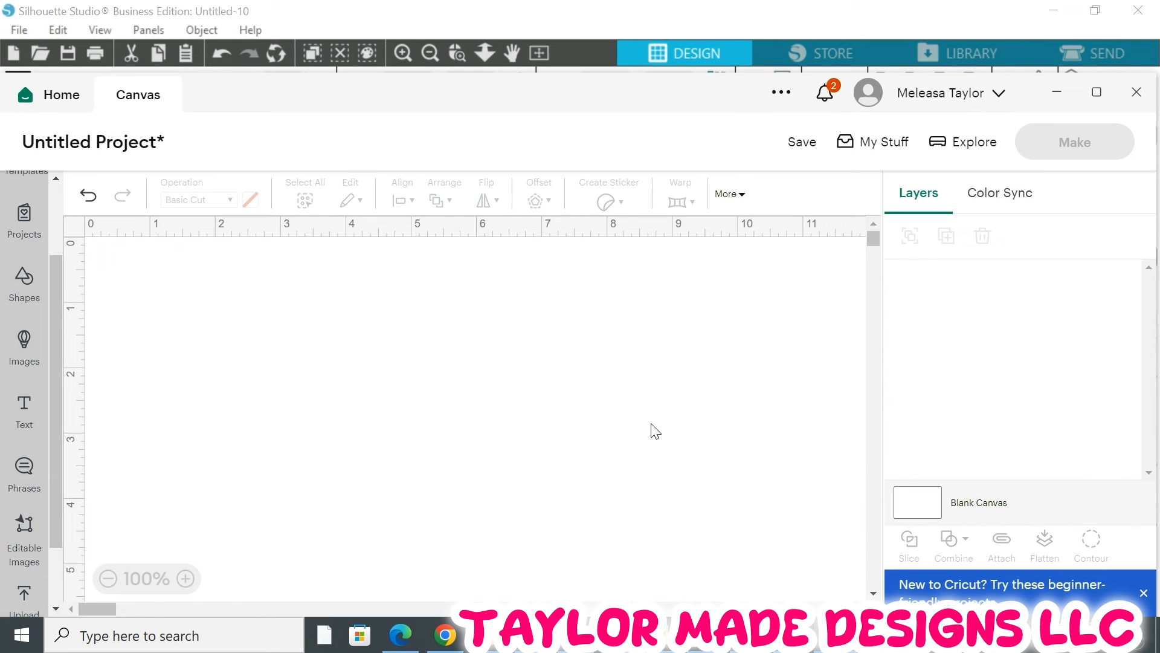
scroll(290, 342, "down", 12)
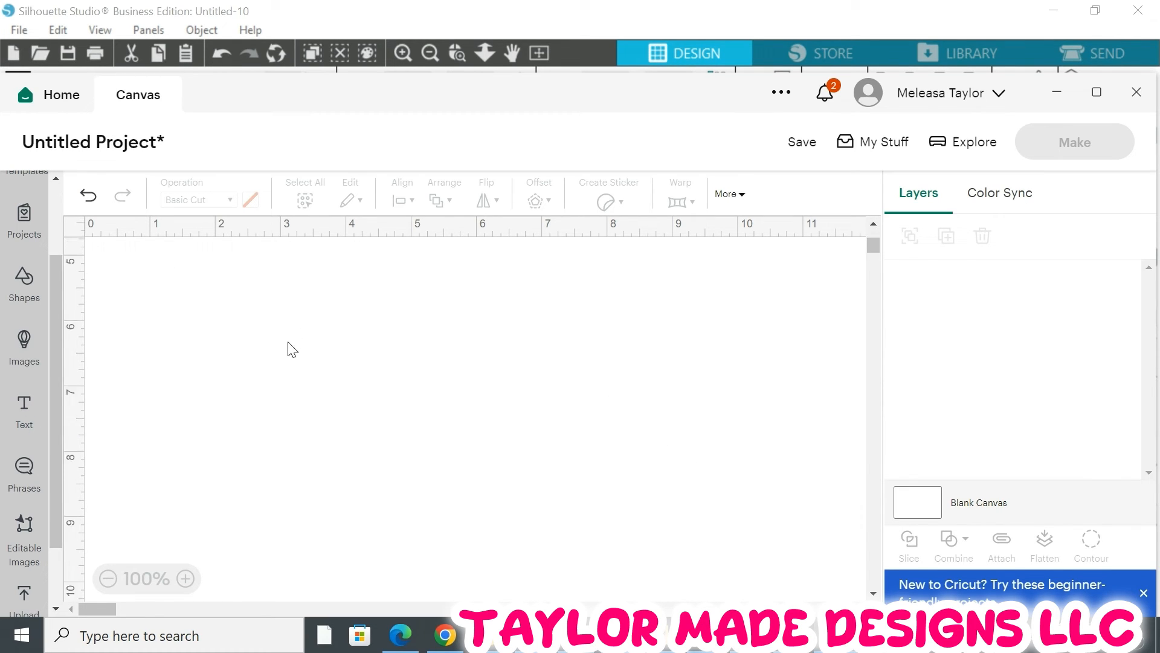
left_click(22, 602)
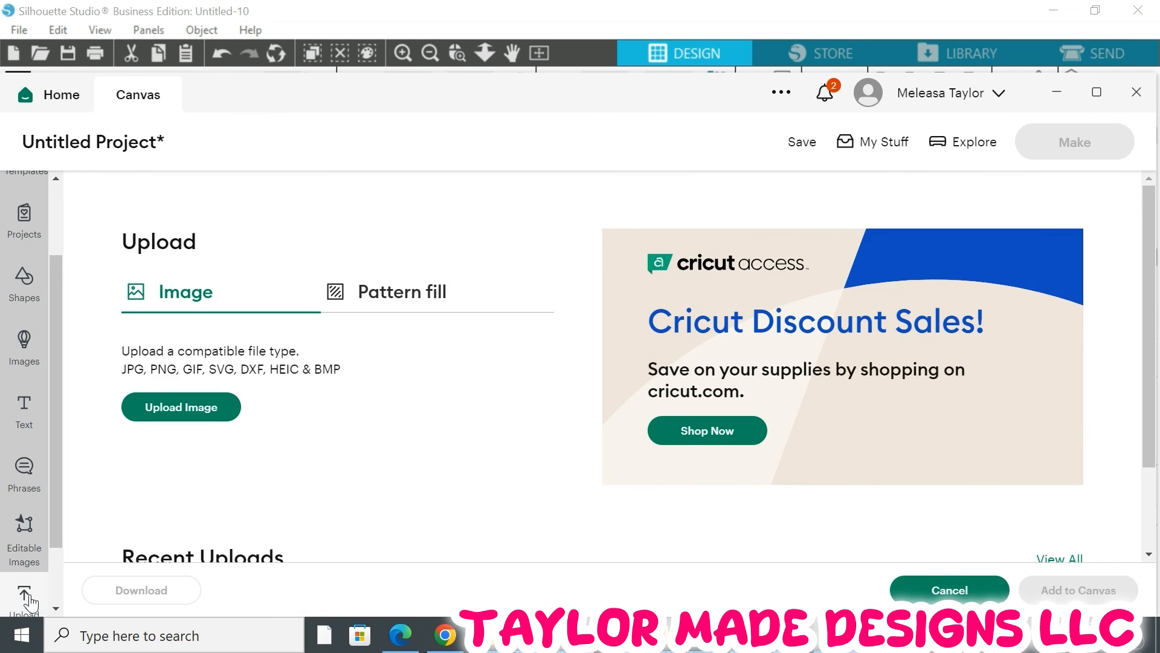
left_click(206, 416)
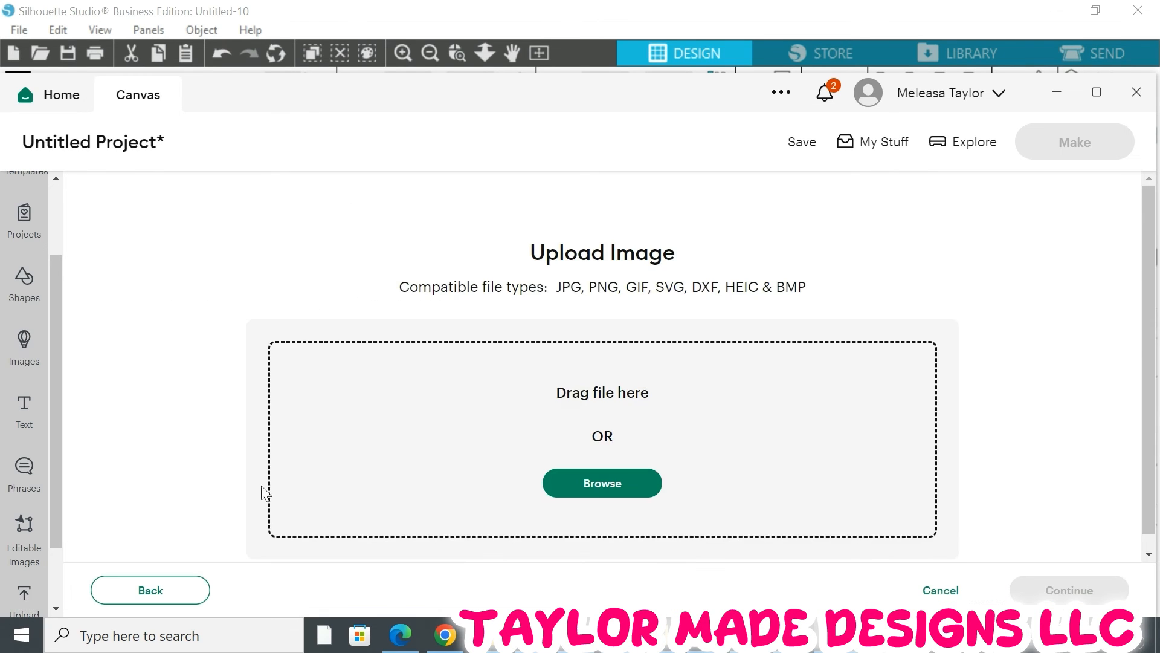
left_click(598, 482)
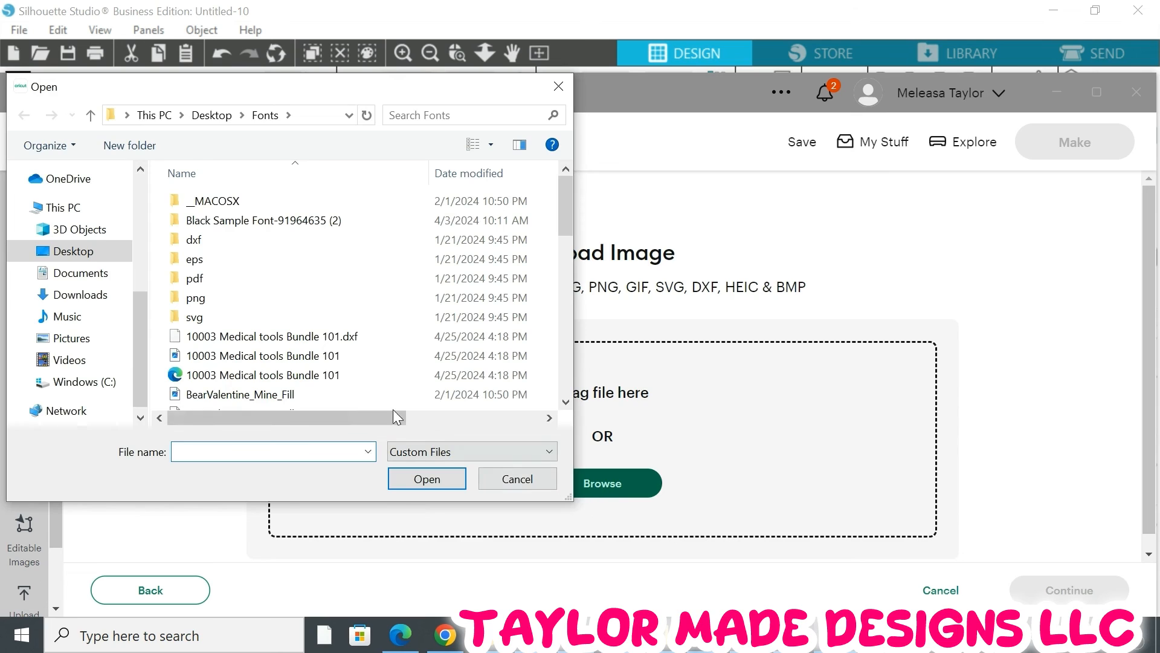
scroll(244, 346, "down", 10)
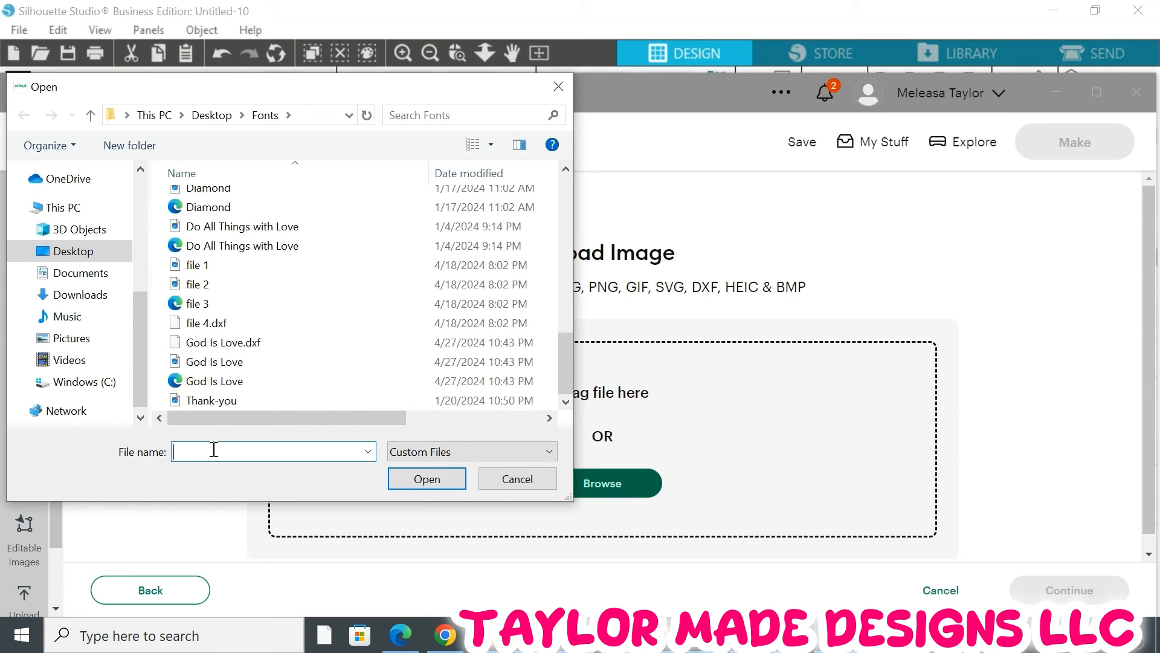
type("f")
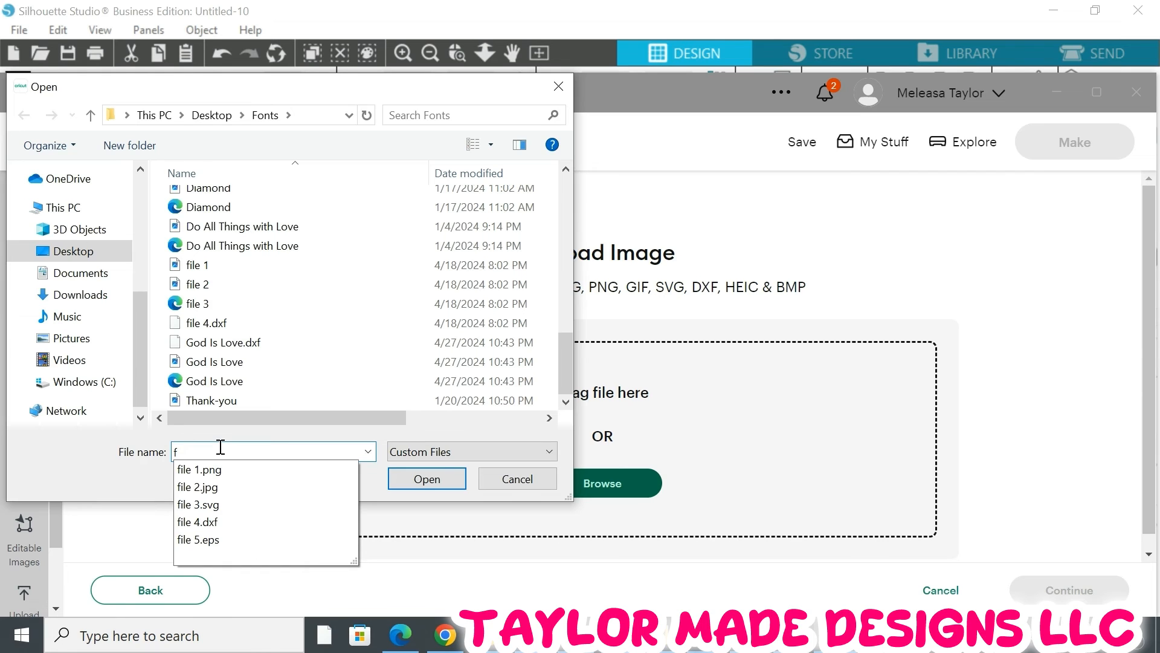
left_click(559, 87)
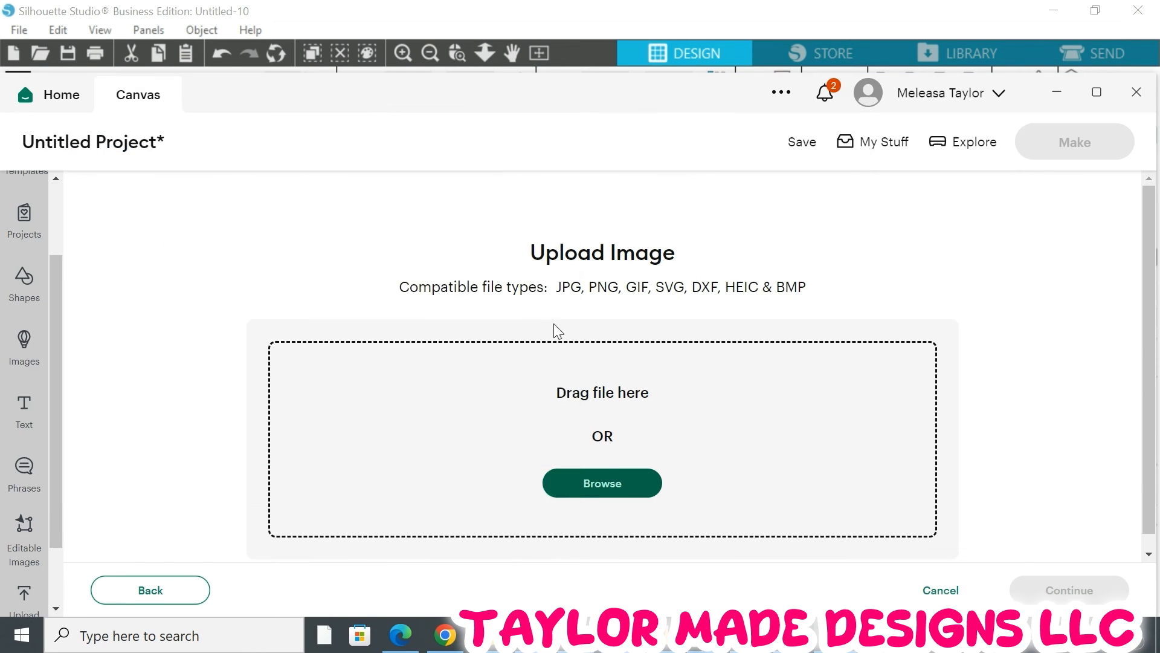
Open the Faith hope love (W- 11.131 by H- 10.004) SVG from the Desktop Rhinestone folder
left_click(602, 484)
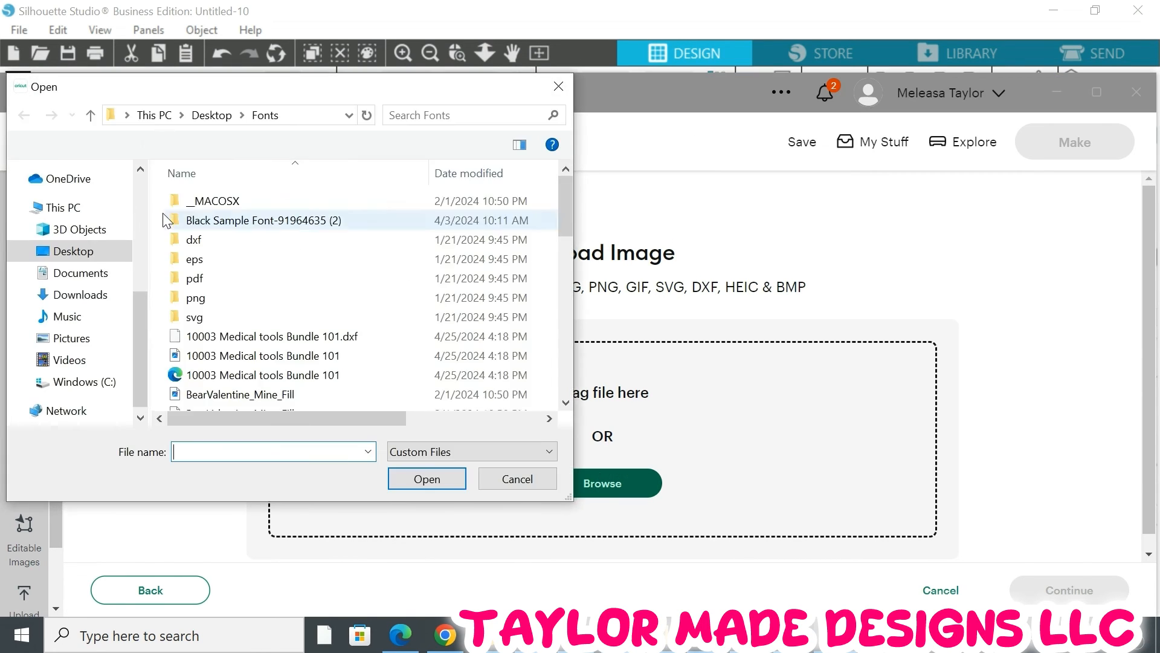
left_click(91, 115)
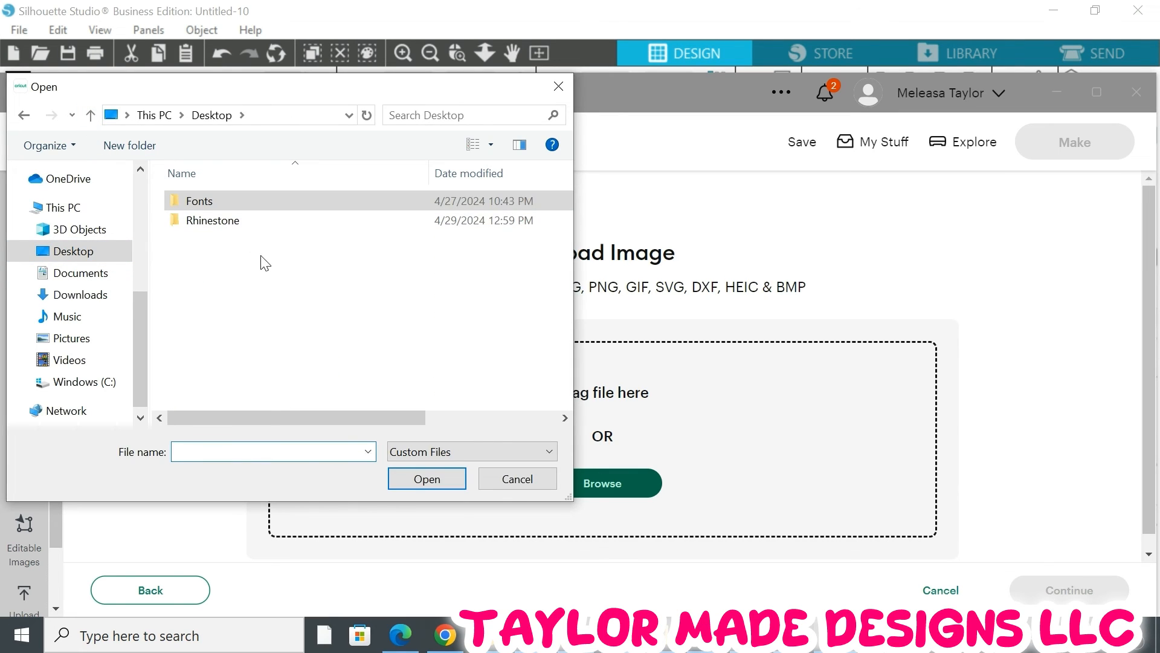
double_click(228, 223)
left_click(236, 450)
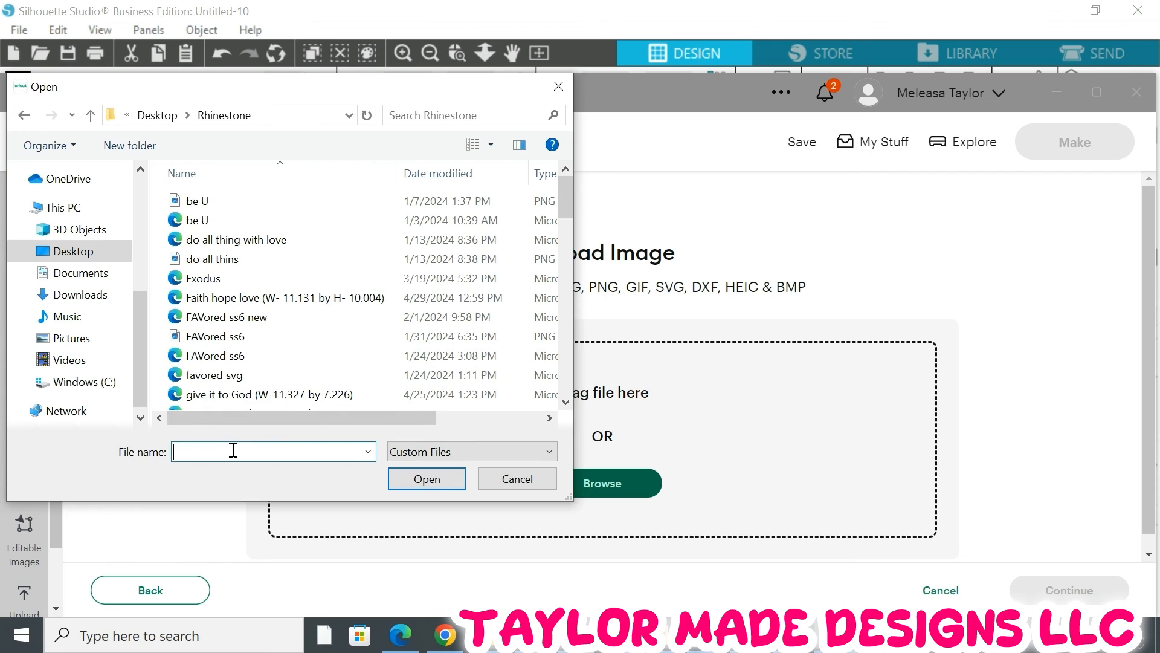
type("fa")
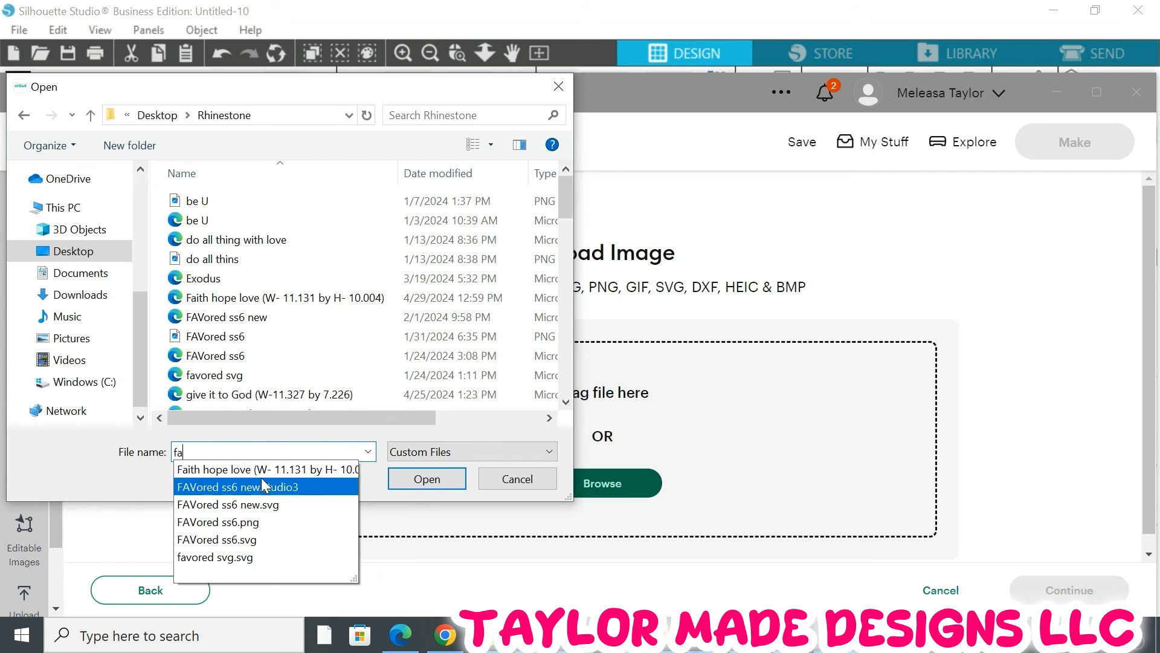
left_click(255, 469)
left_click(438, 480)
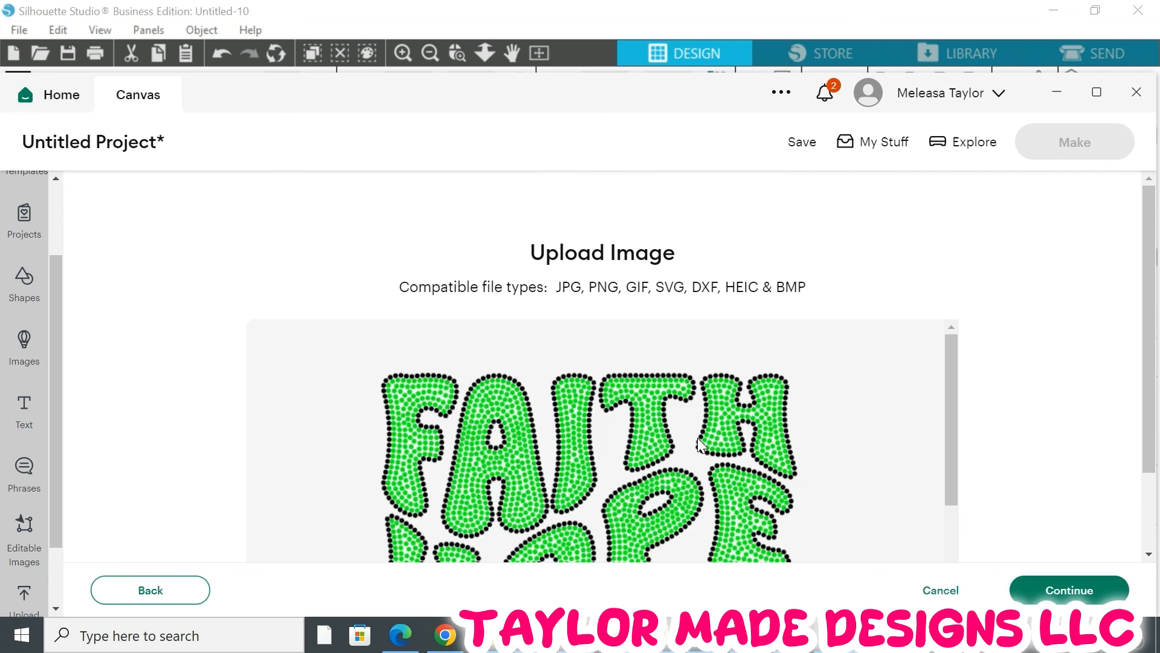
Continue past the preview and upload the image to the canvas under its file name
scroll(698, 438, "down", 4)
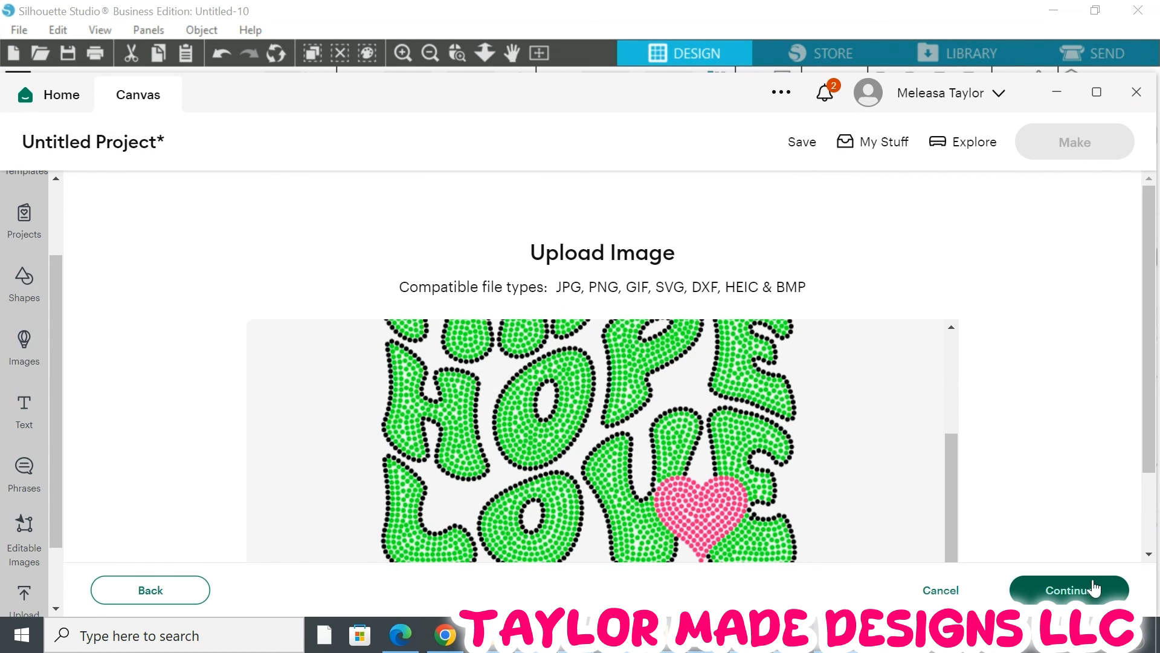
left_click(1055, 591)
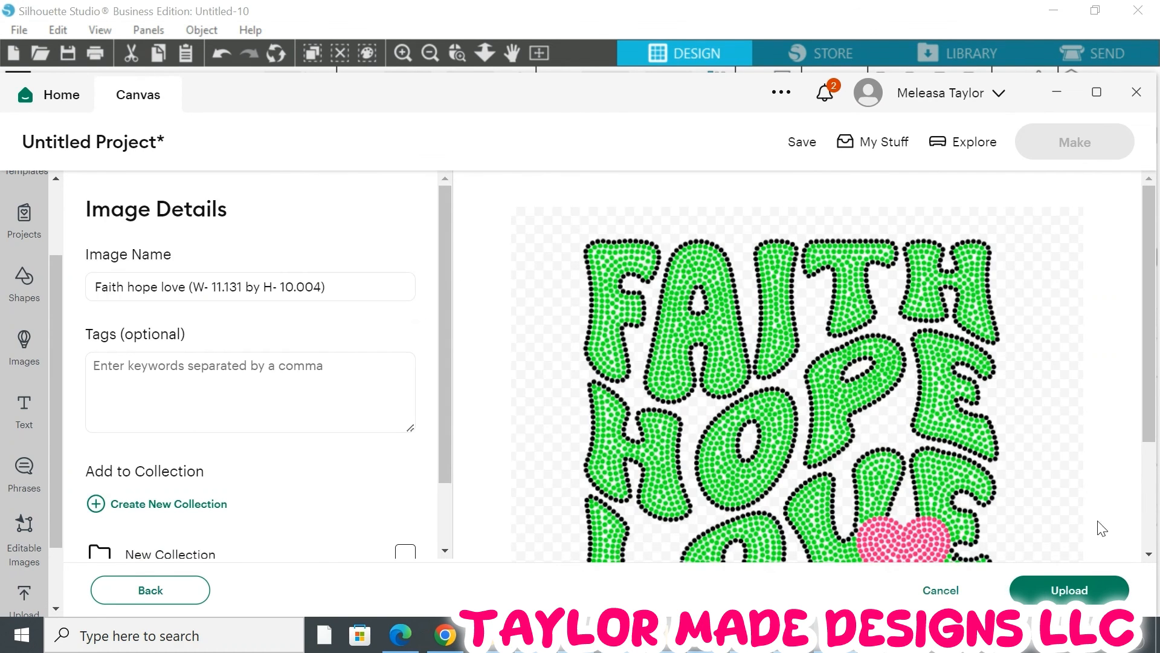
left_click(1069, 584)
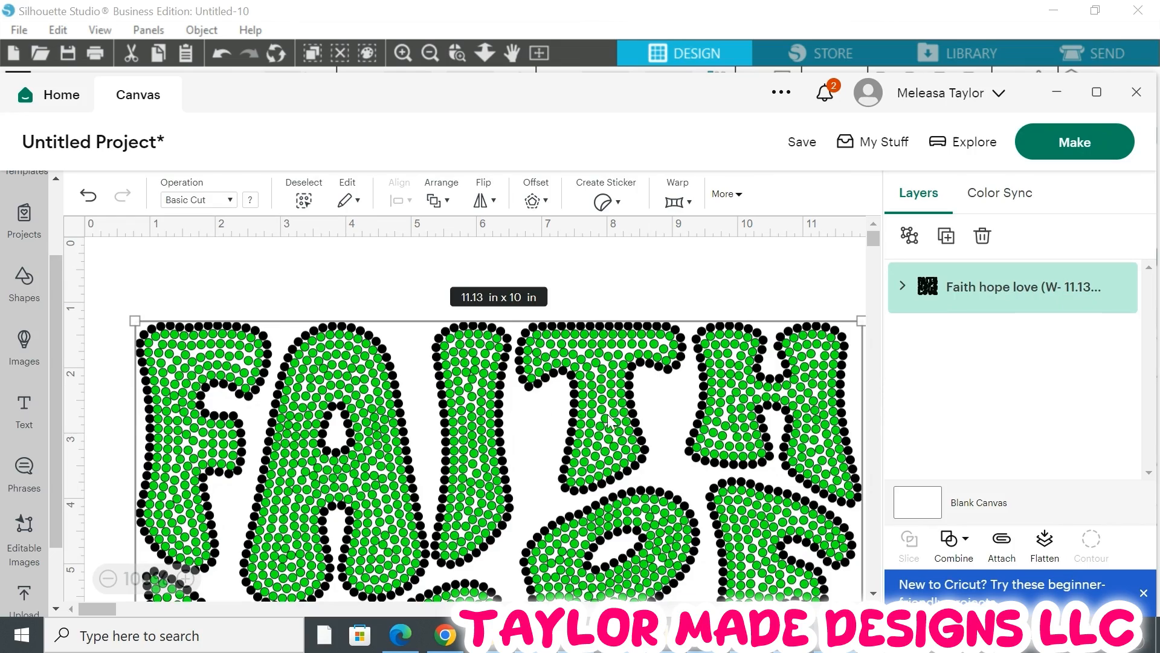
Move the uploaded design up so it sits at the top edge of the canvas
left_click_drag(601, 402, 598, 334)
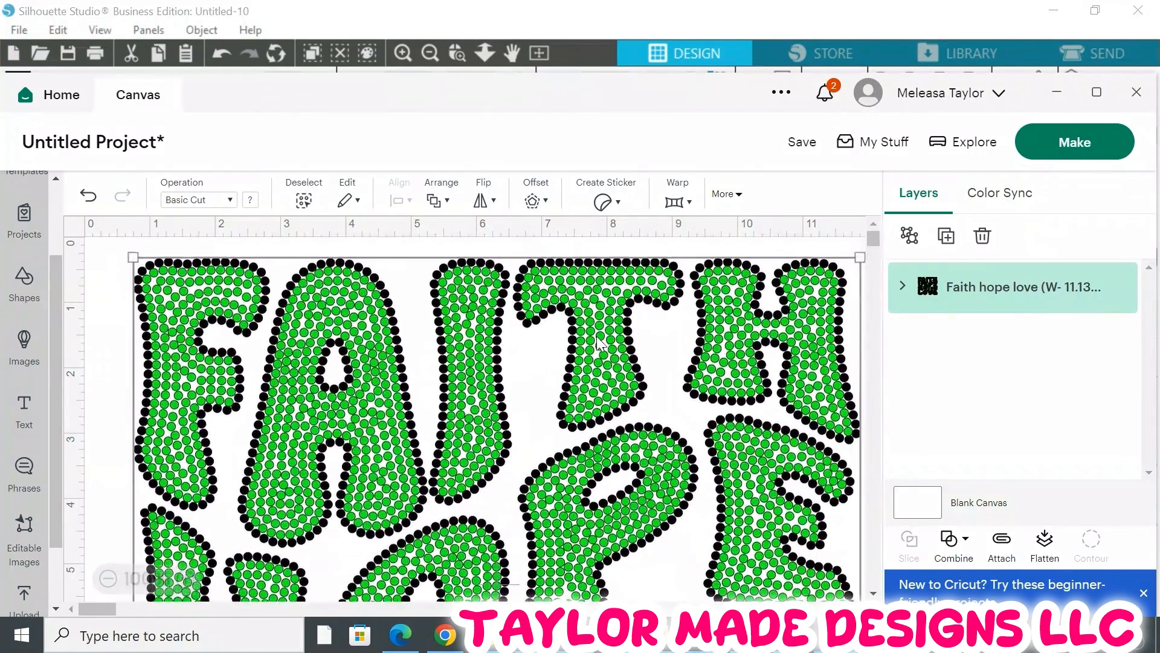
scroll(548, 329, "down", 7)
scroll(549, 329, "down", 3)
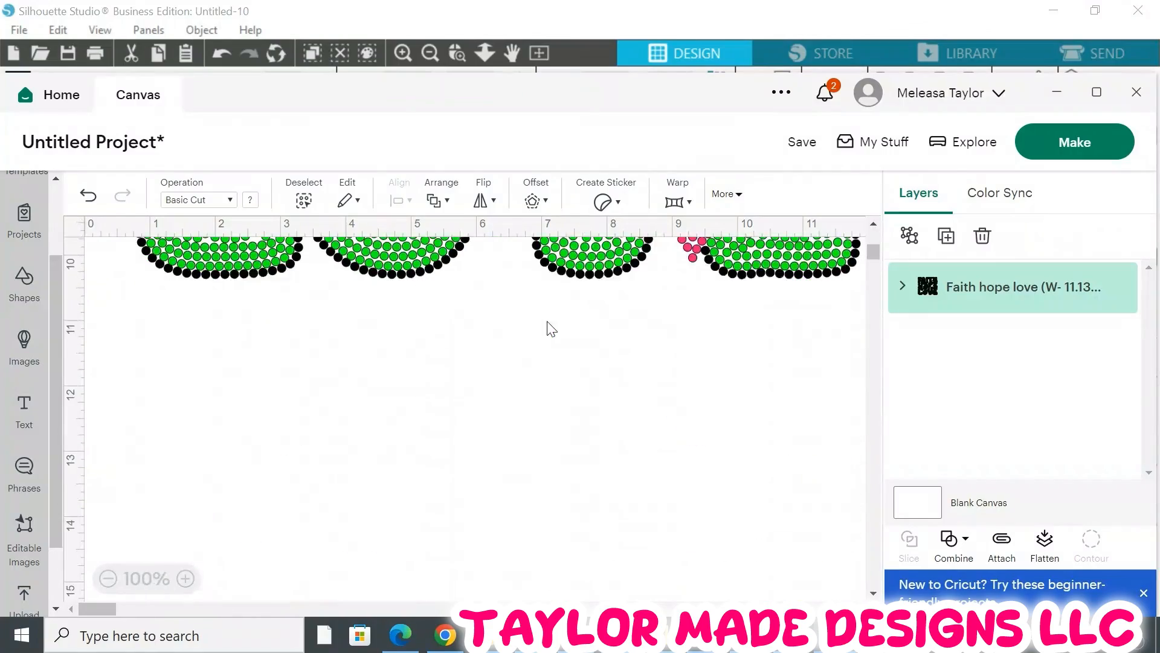
scroll(549, 330, "up", 3)
scroll(552, 329, "up", 1)
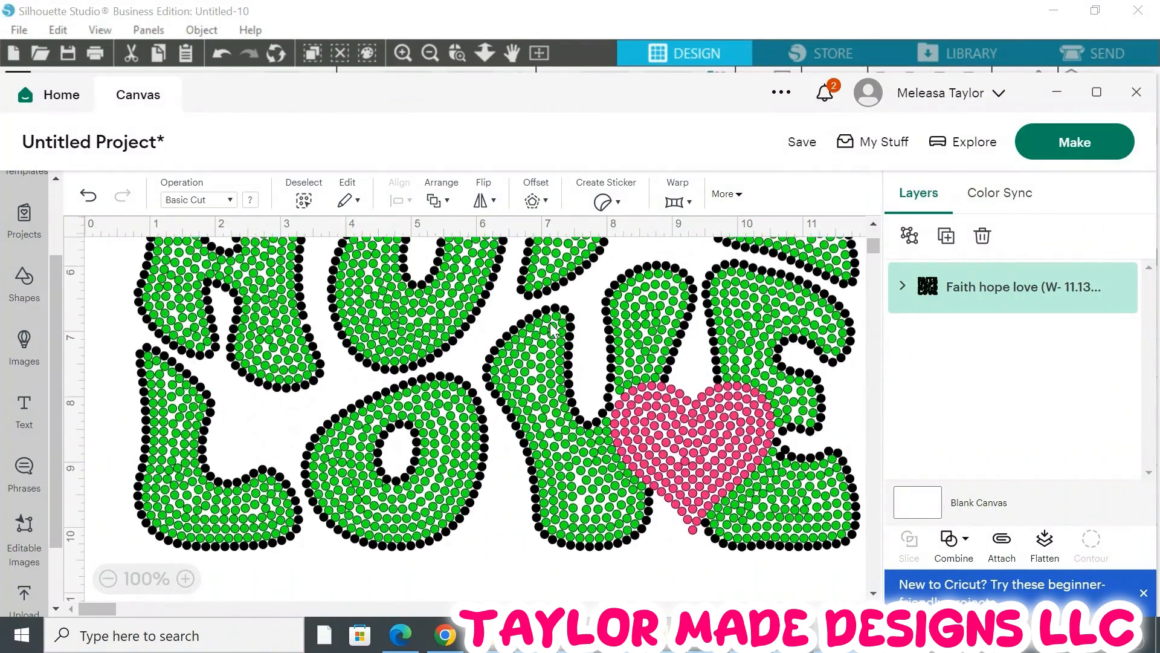
scroll(553, 330, "up", 5)
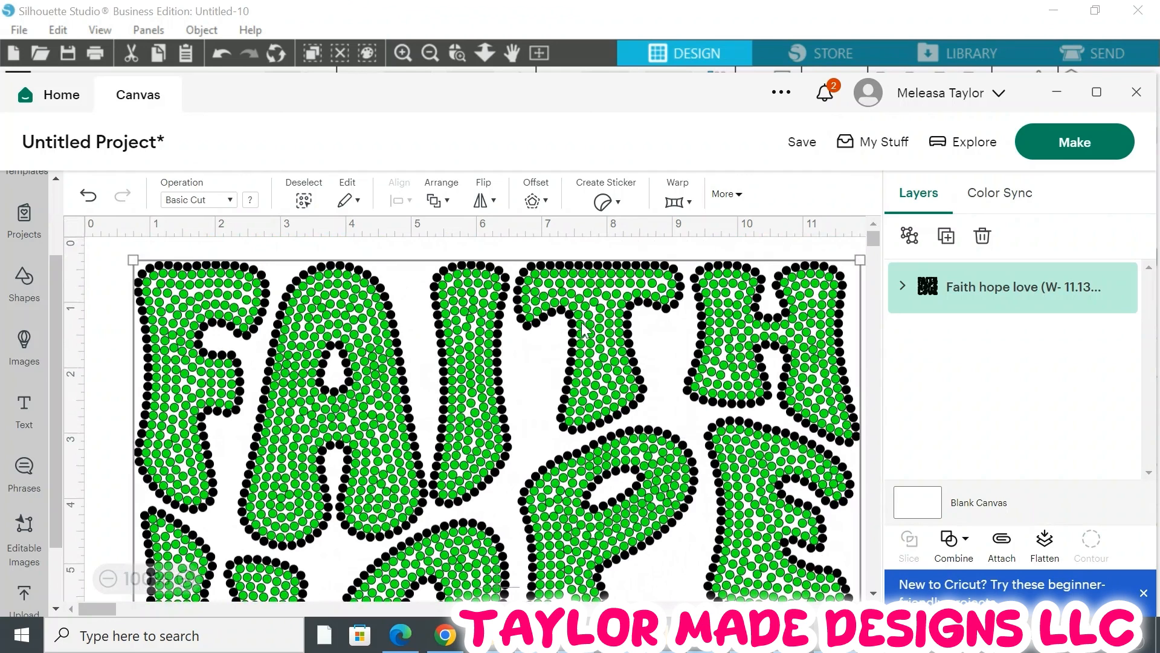
Open the extra size and position options and examine the design's dimensions
mouse_move(1052, 284)
left_click(727, 194)
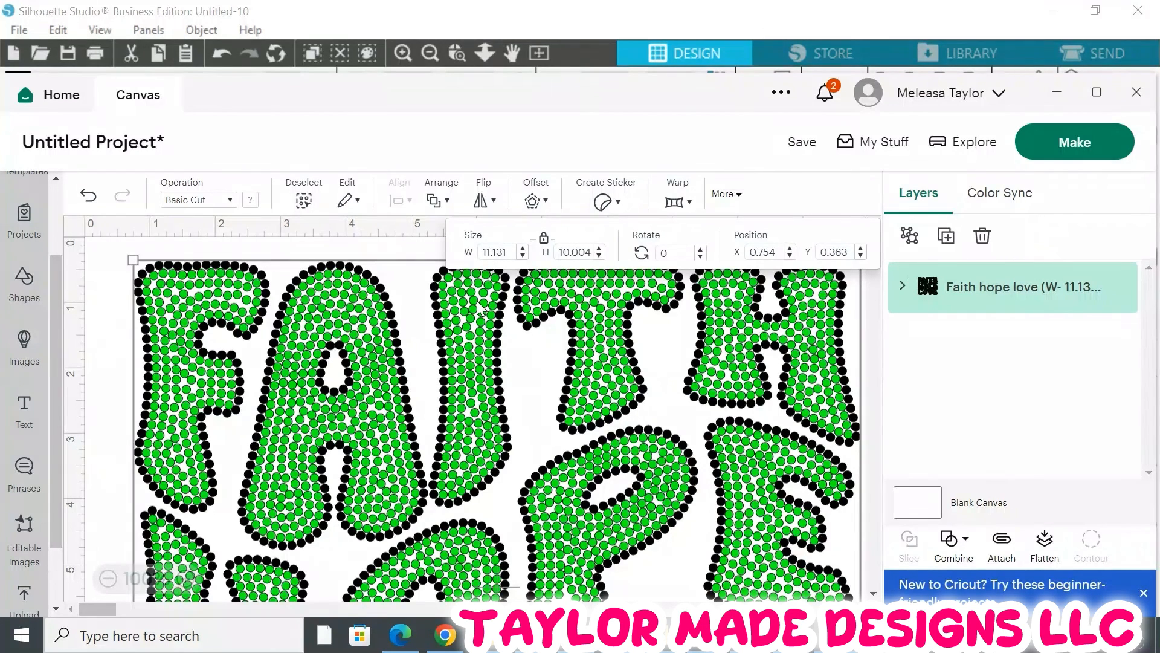
scroll(518, 471, "down", 7)
scroll(460, 460, "up", 7)
scroll(474, 368, "down", 5)
scroll(488, 374, "up", 5)
Deselect the design and inspect its rhinestone colours across the canvas
left_click(111, 332)
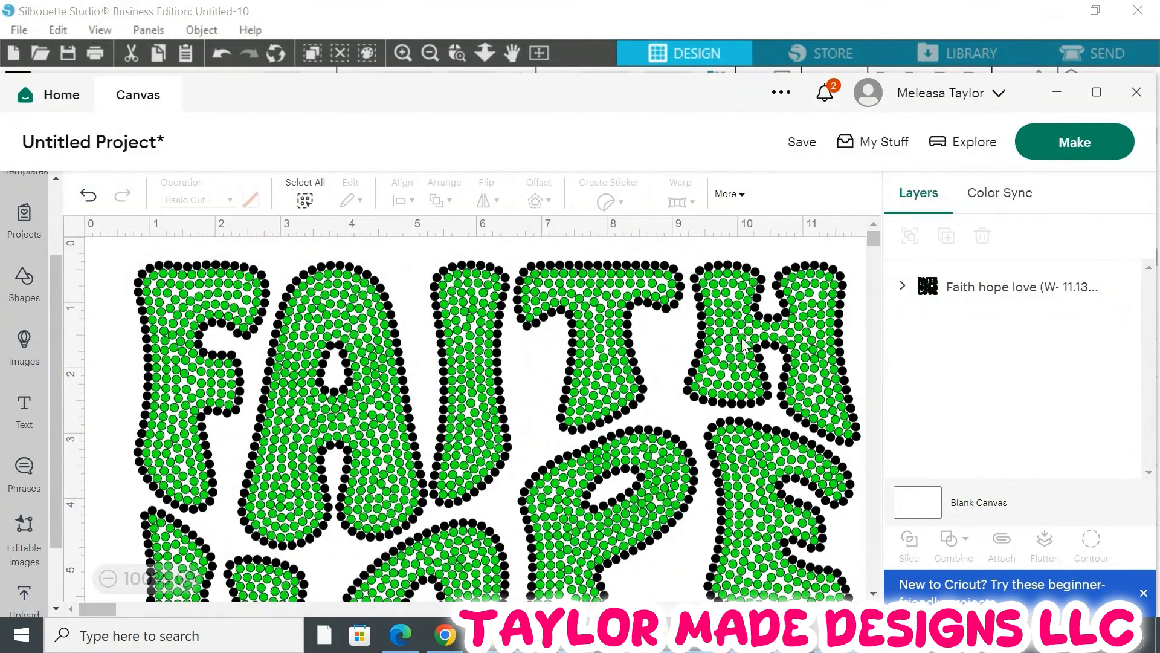
scroll(613, 401, "down", 3)
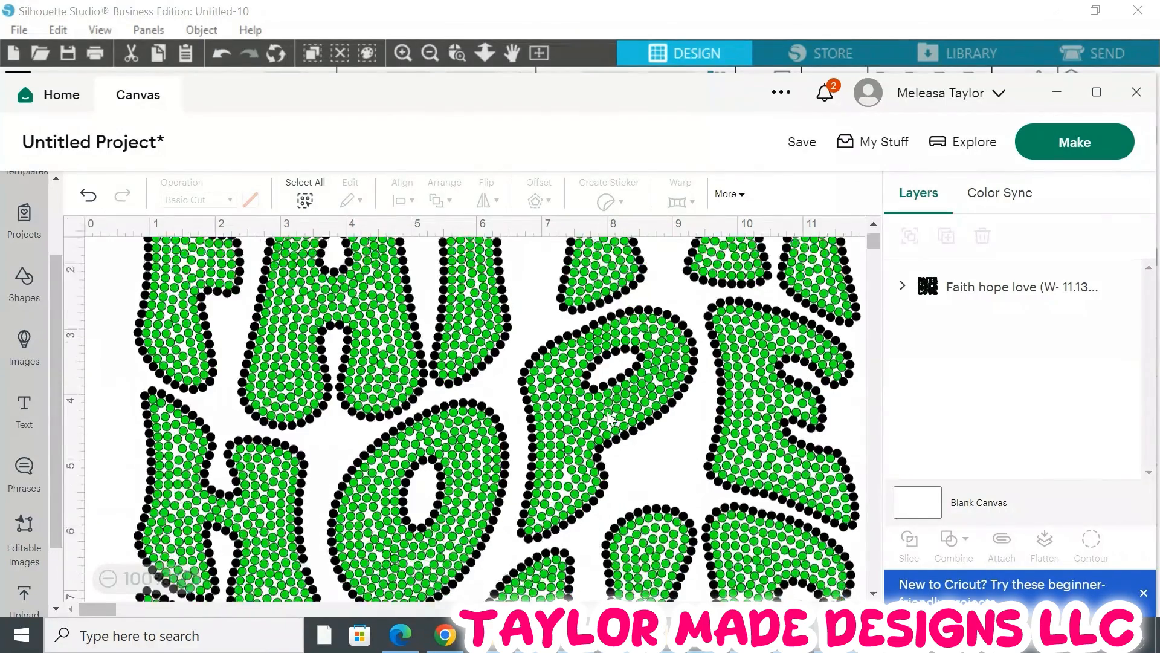
scroll(614, 416, "down", 4)
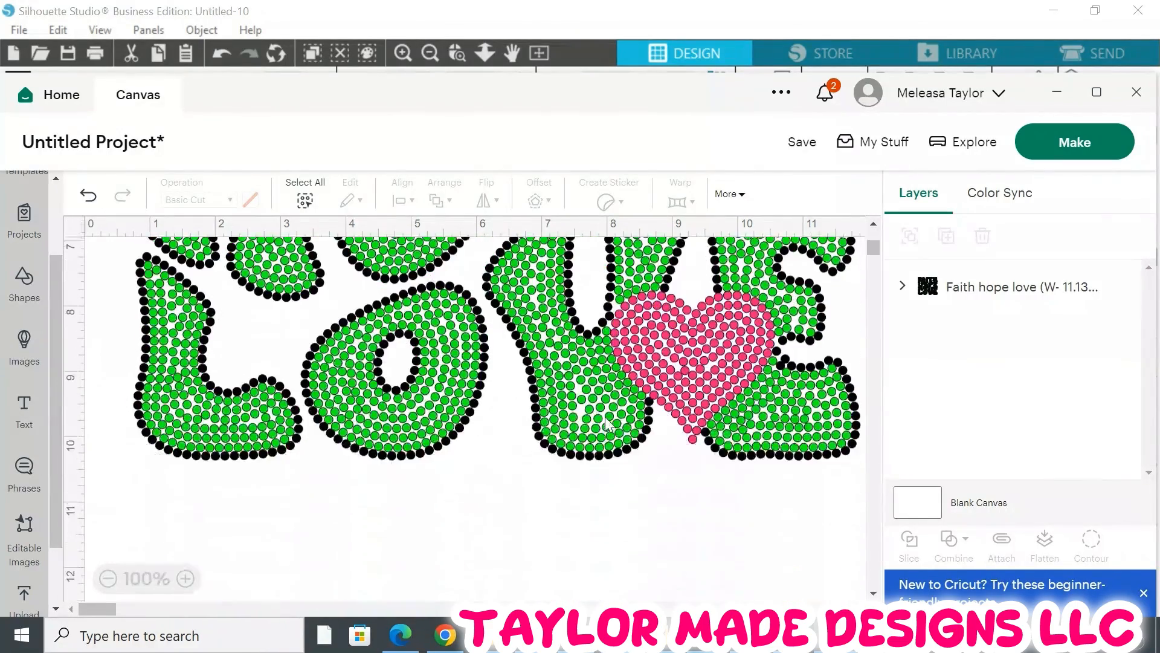
scroll(606, 423, "up", 4)
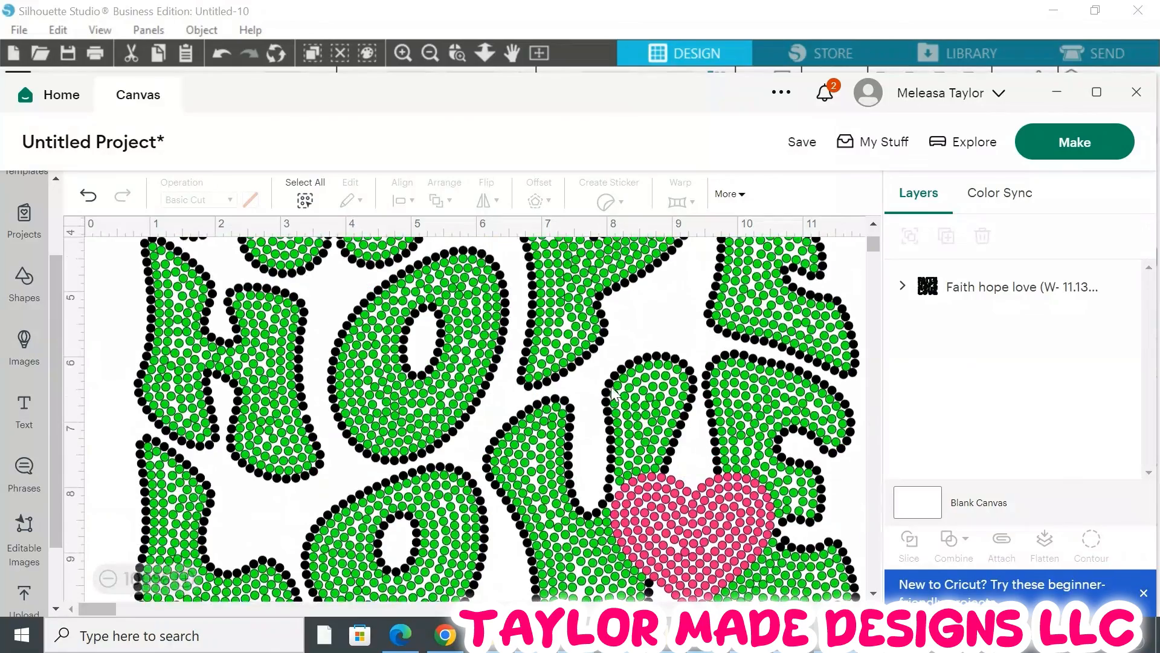